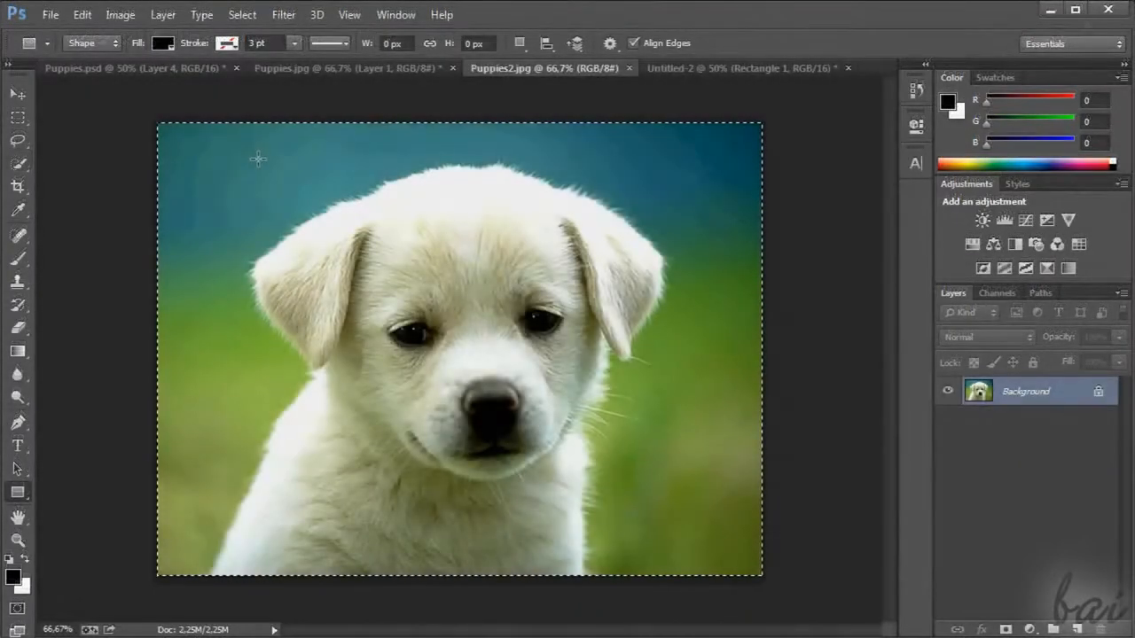
Add a Hue/Saturation adjustment layer with Hue -7 above the puppy photo, plus a Brightness/Contrast adjustment layer with changed settings
{"action": "left_click", "coordinate": [970, 245]}
{"action": "mouse_move", "coordinate": [769, 235]}
{"action": "left_mouse_down"}
{"action": "mouse_move", "coordinate": [886, 245]}
{"action": "mouse_move", "coordinate": [758, 236]}
{"action": "left_mouse_up"}
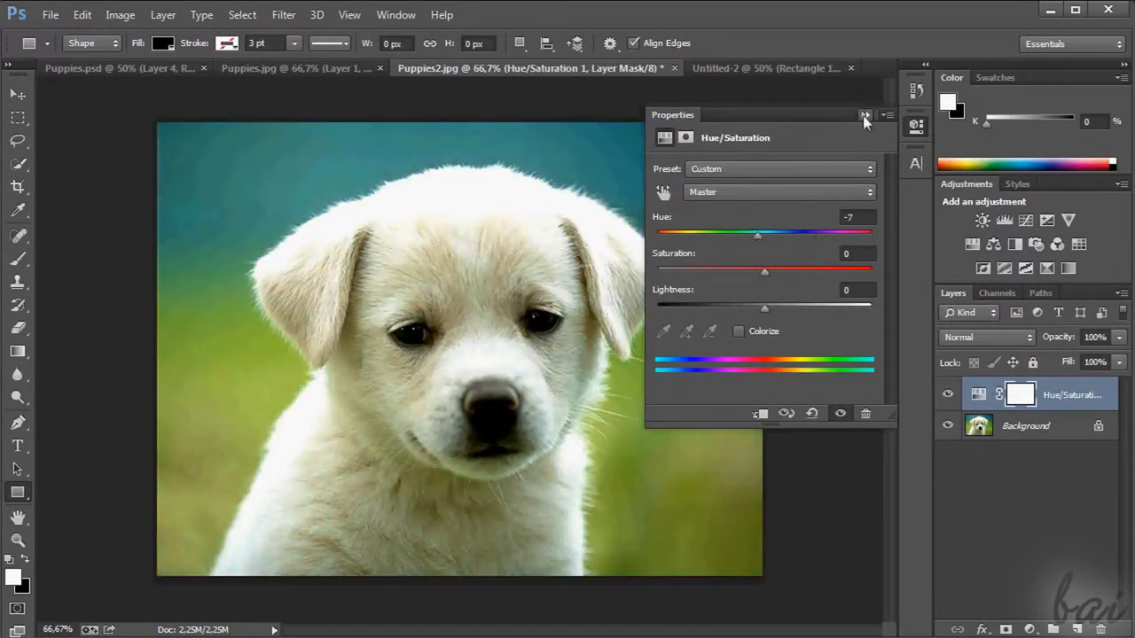
{"action": "left_click", "coordinate": [864, 116]}
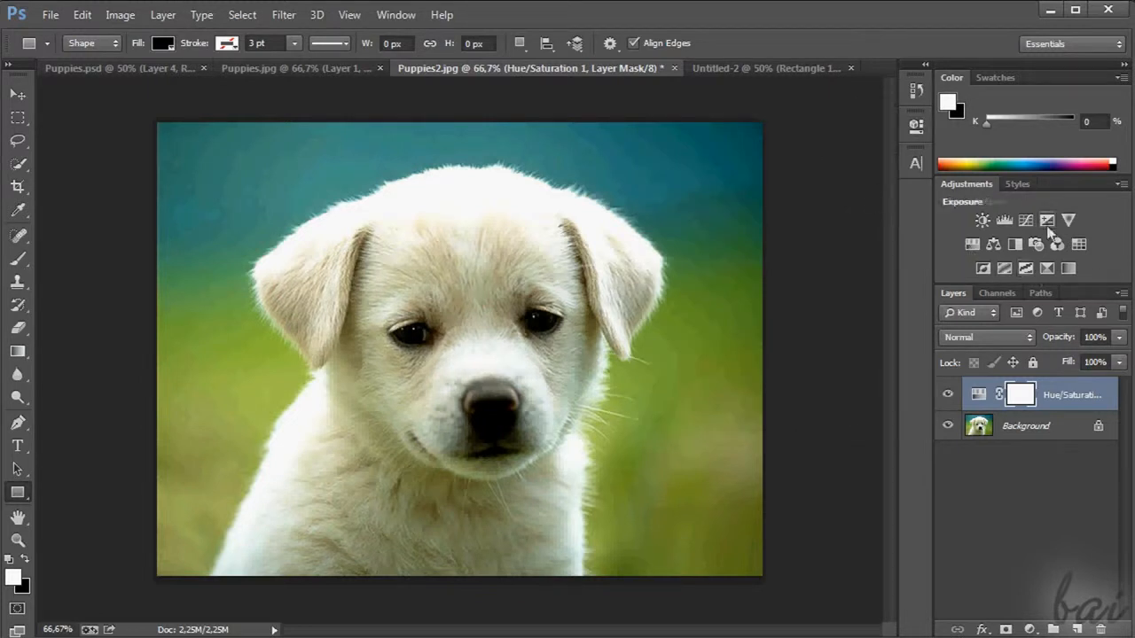
{"action": "left_click", "coordinate": [981, 221]}
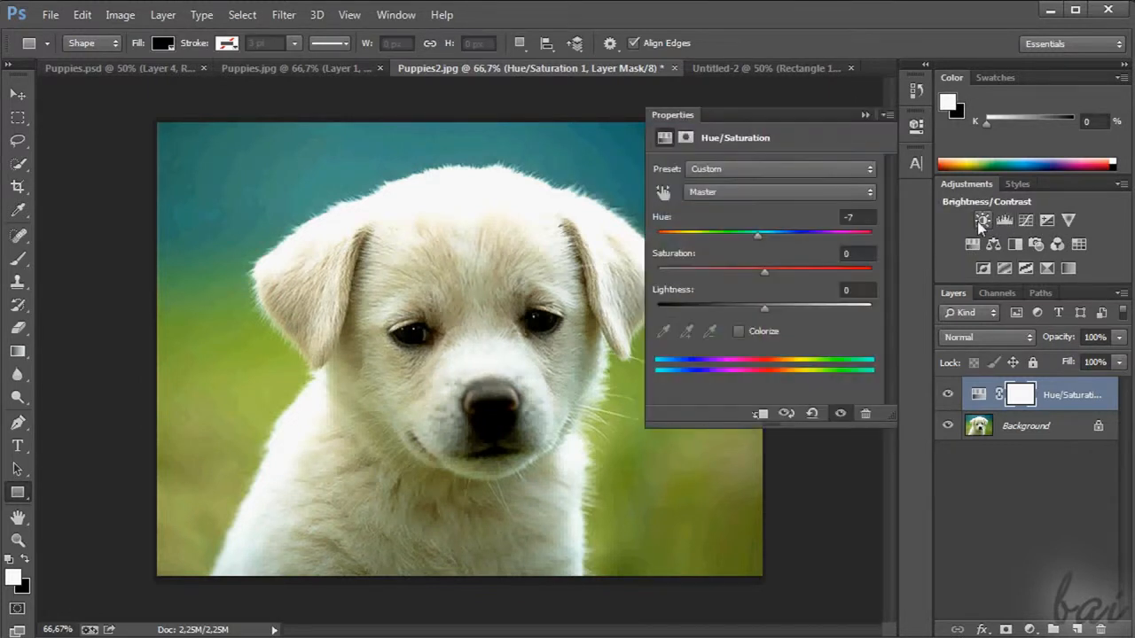
{"action": "left_click_drag", "start_coordinate": [764, 214], "coordinate": [823, 257]}
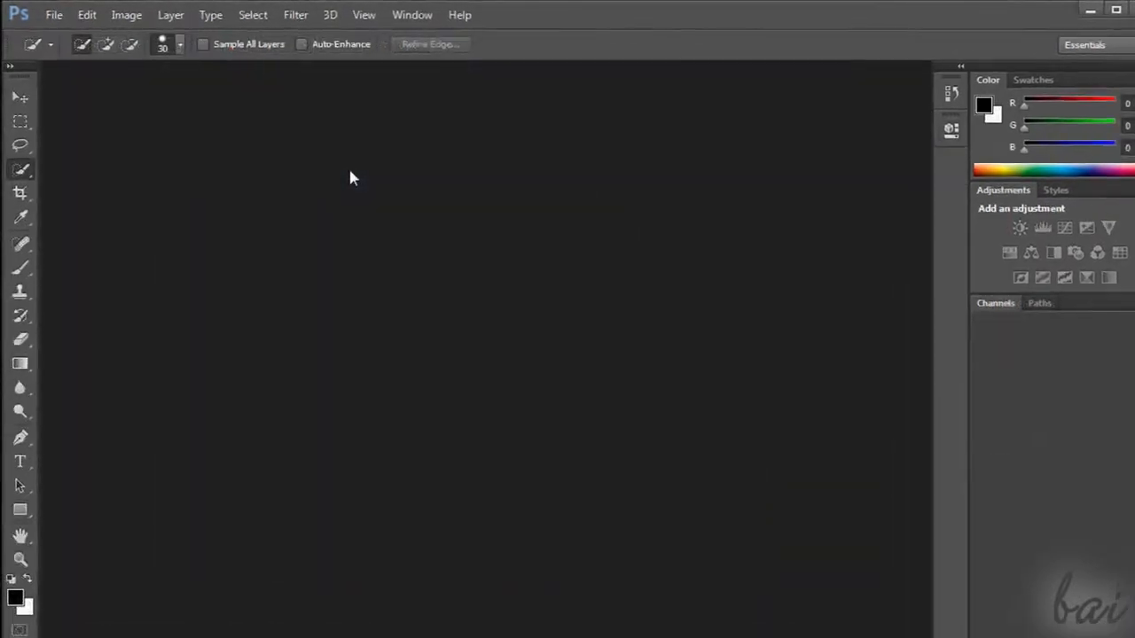
Begin a new document named Puppies, keeping the Custom preset
{"action": "left_click", "coordinate": [75, 24]}
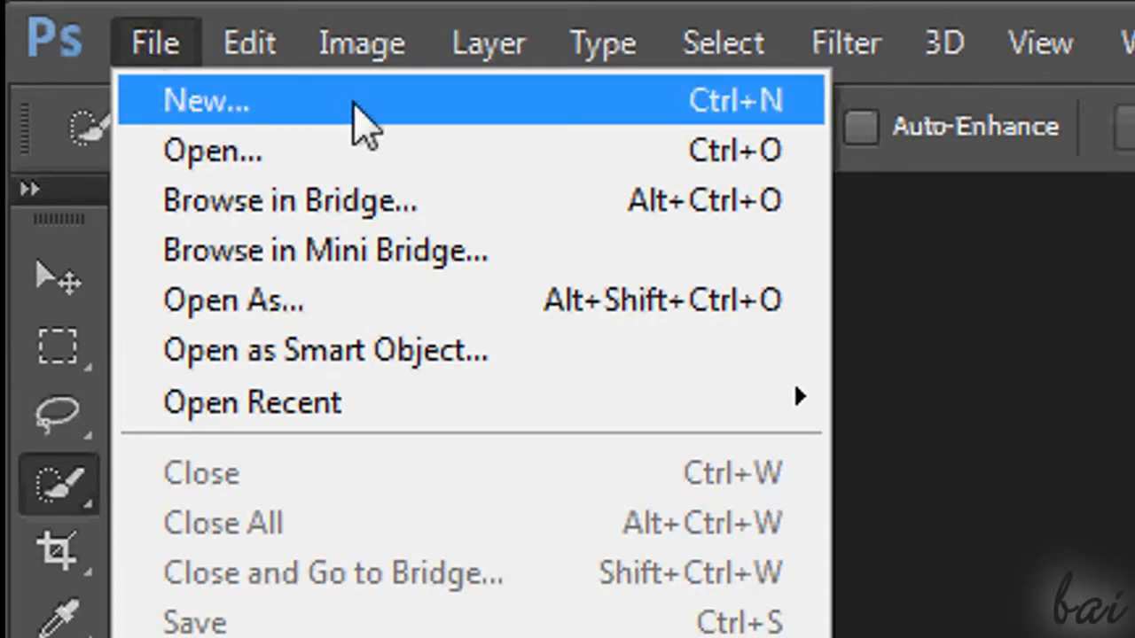
{"action": "left_click", "coordinate": [382, 125]}
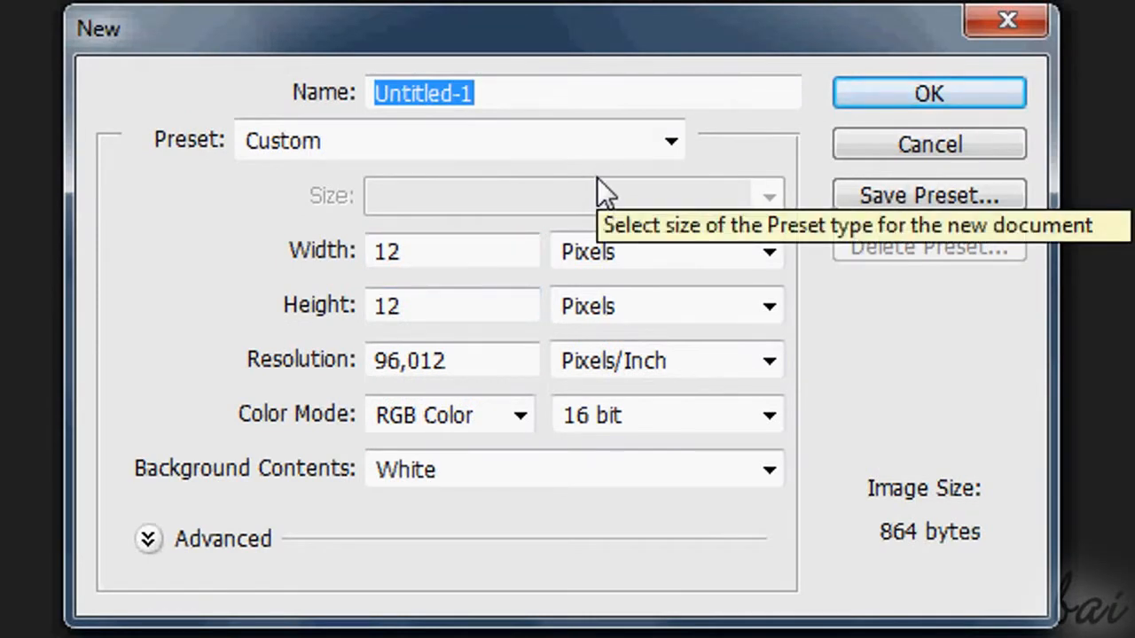
{"action": "type", "text": "Puppies"}
{"action": "left_click", "coordinate": [574, 140]}
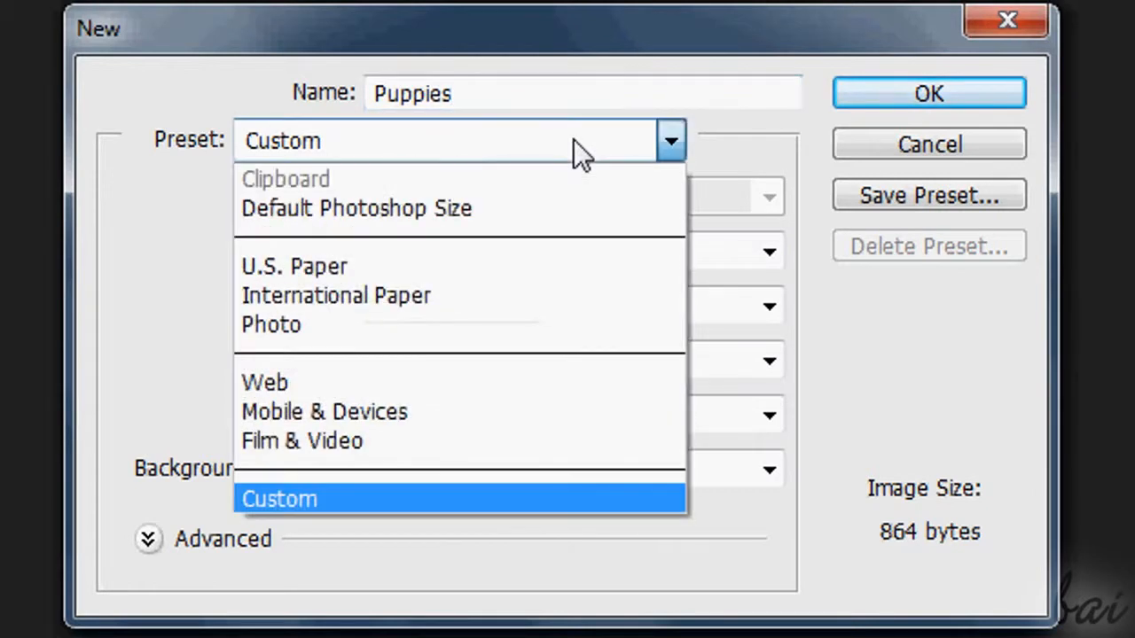
{"action": "left_click", "coordinate": [671, 135]}
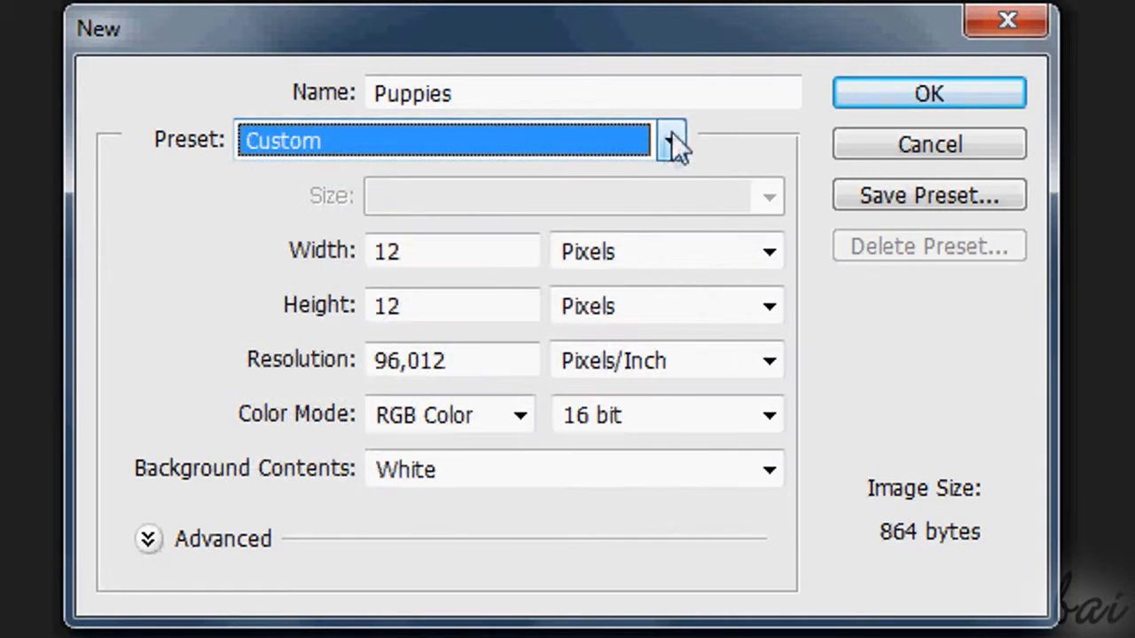
Set the new document's width to 1200 and its height to 1000, keeping pixels as the unit
{"action": "left_click", "coordinate": [435, 256]}
{"action": "left_click", "coordinate": [343, 261]}
{"action": "type", "text": "1200"}
{"action": "left_click", "coordinate": [461, 311]}
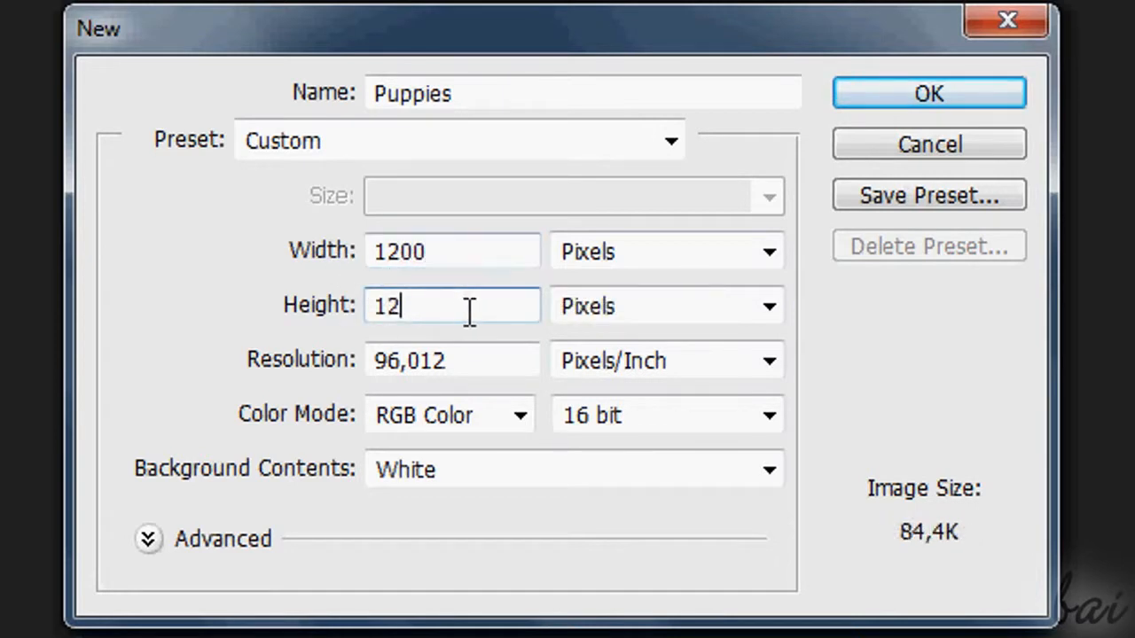
{"action": "left_click_drag", "start_coordinate": [464, 311], "coordinate": [351, 315]}
{"action": "type", "text": "12"}
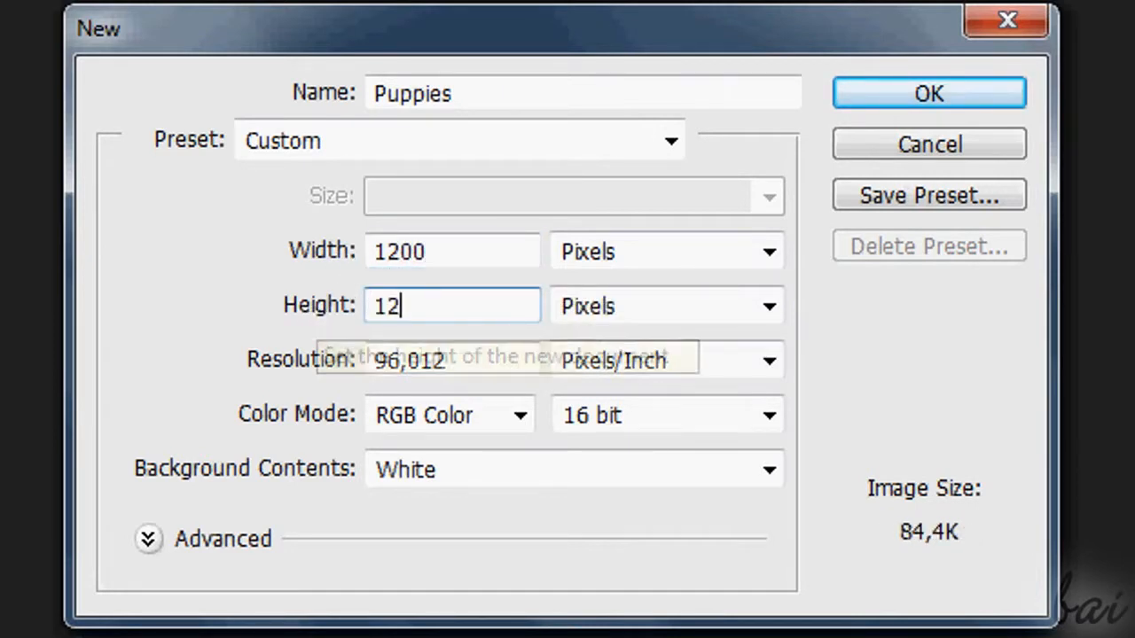
{"action": "key", "text": "BackSpace"}
{"action": "type", "text": "000"}
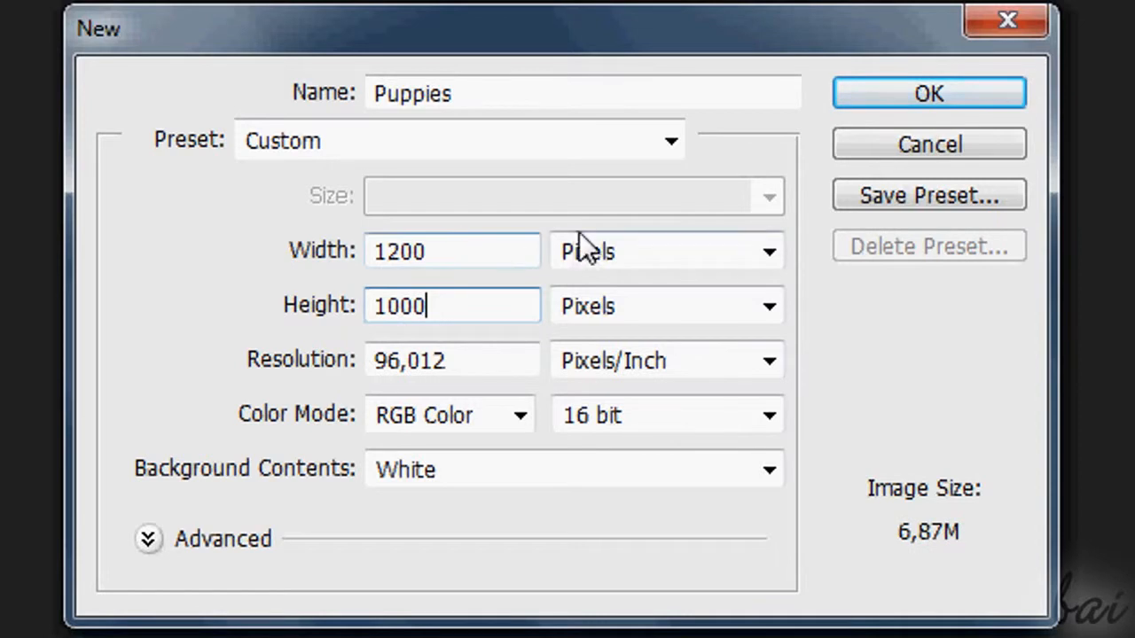
{"action": "left_click", "coordinate": [745, 257]}
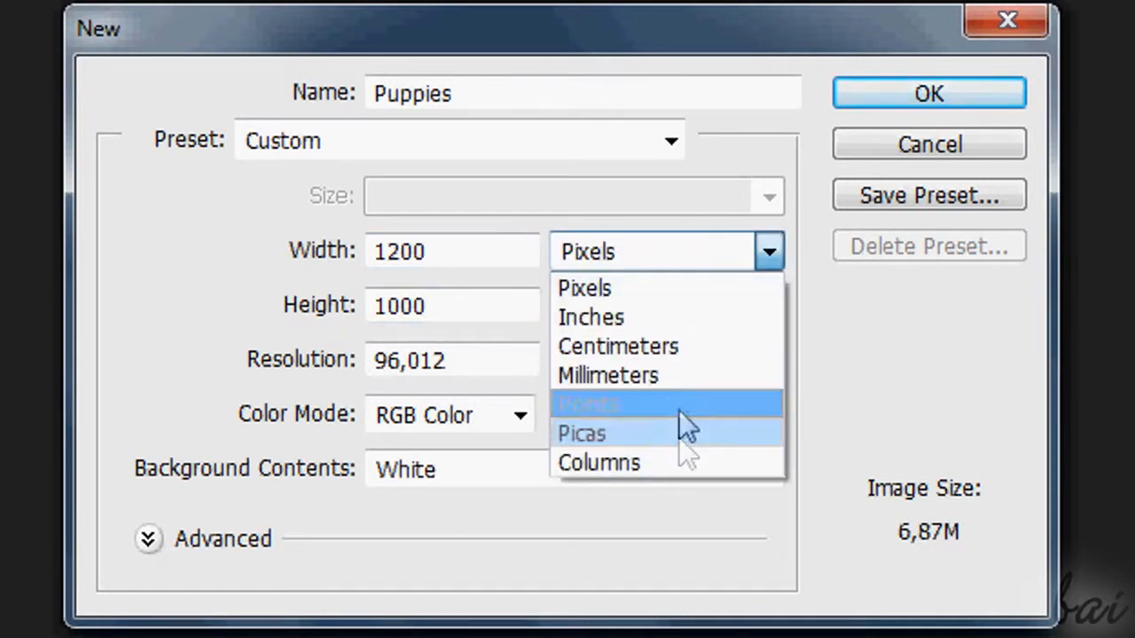
{"action": "left_click", "coordinate": [708, 255]}
Keep the color depth at 16 bit, set the background contents to Transparent, and create the document
{"action": "left_click", "coordinate": [668, 416]}
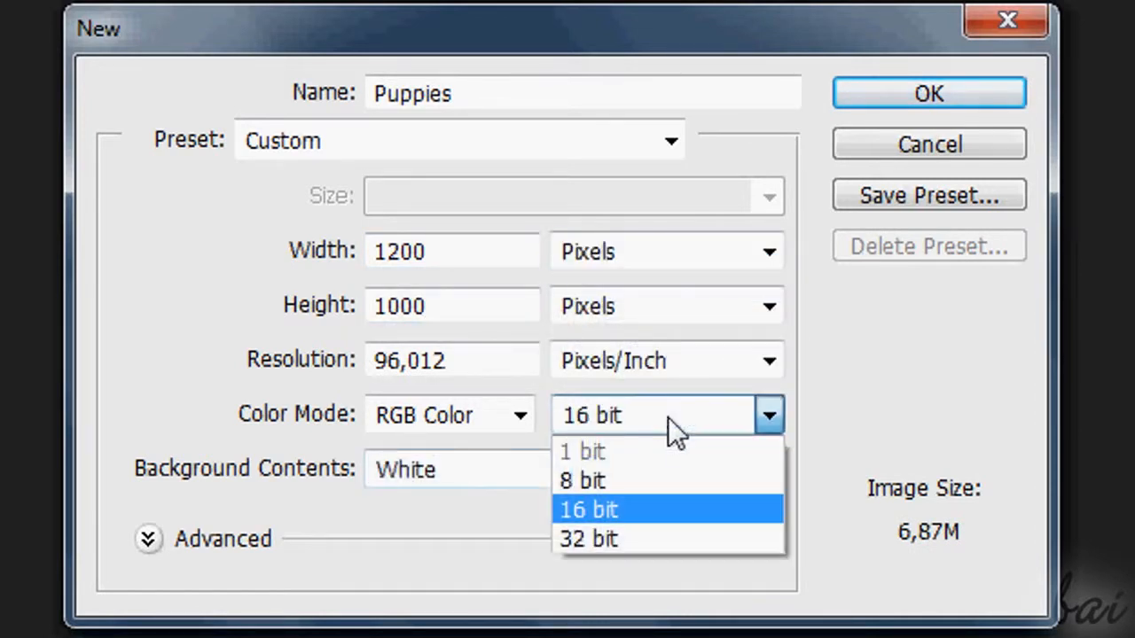
{"action": "left_click", "coordinate": [638, 543]}
{"action": "left_click", "coordinate": [671, 420]}
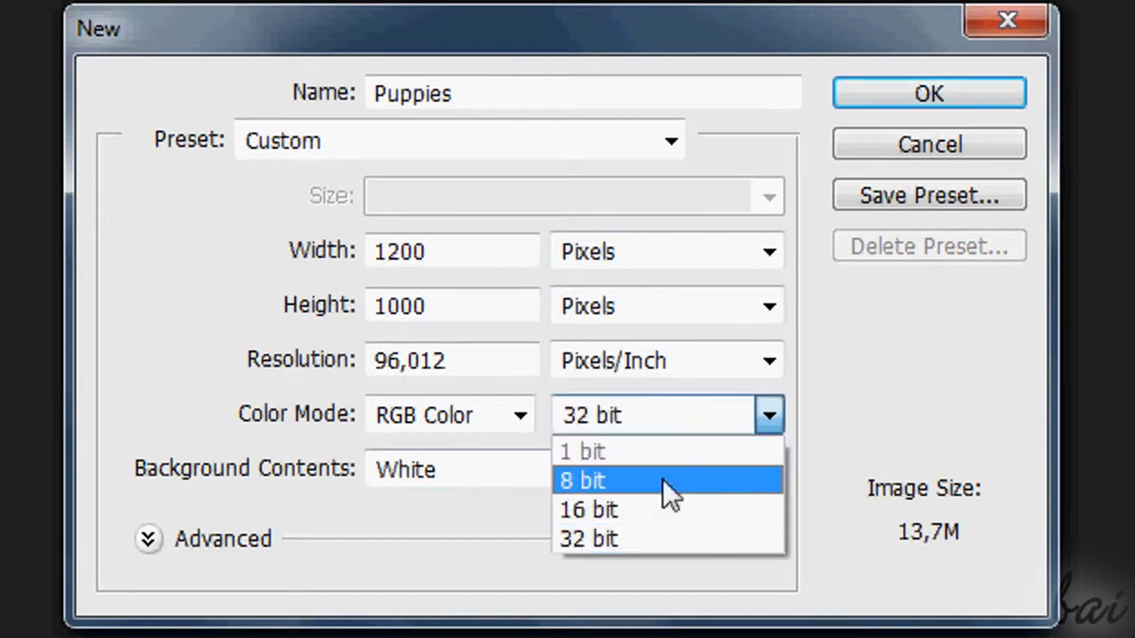
{"action": "left_click", "coordinate": [650, 512]}
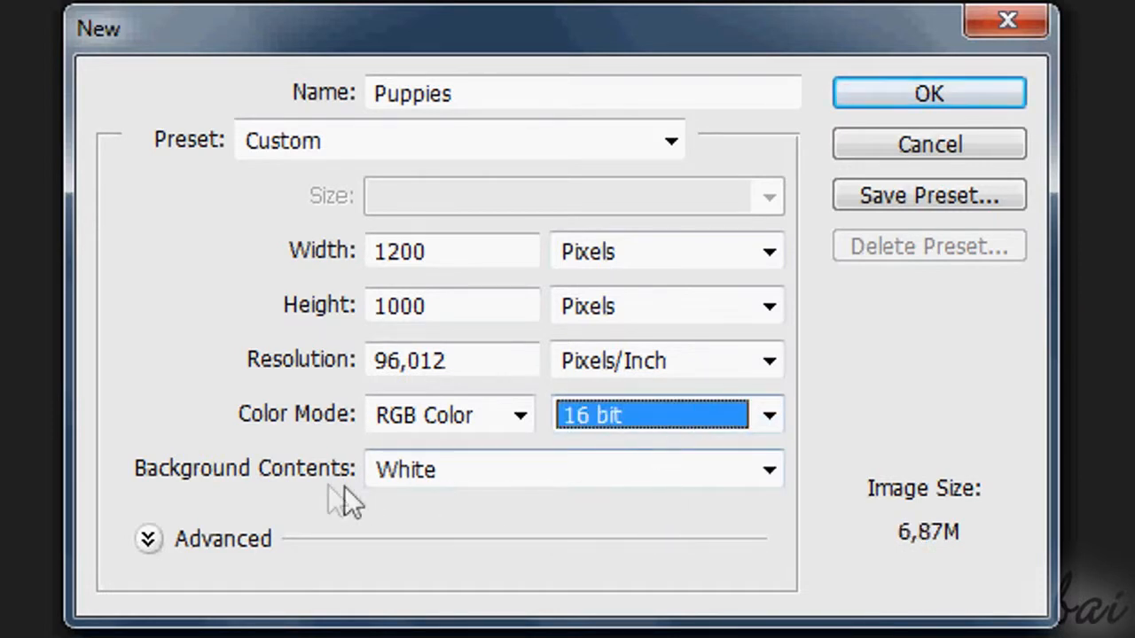
{"action": "left_click", "coordinate": [539, 479]}
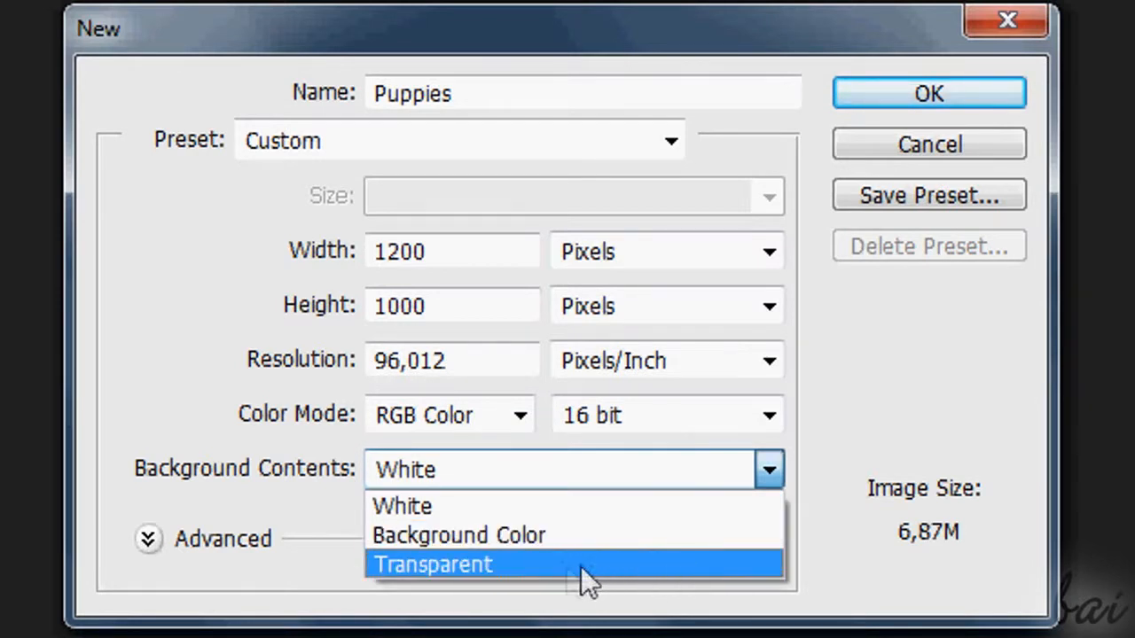
{"action": "left_click", "coordinate": [561, 566]}
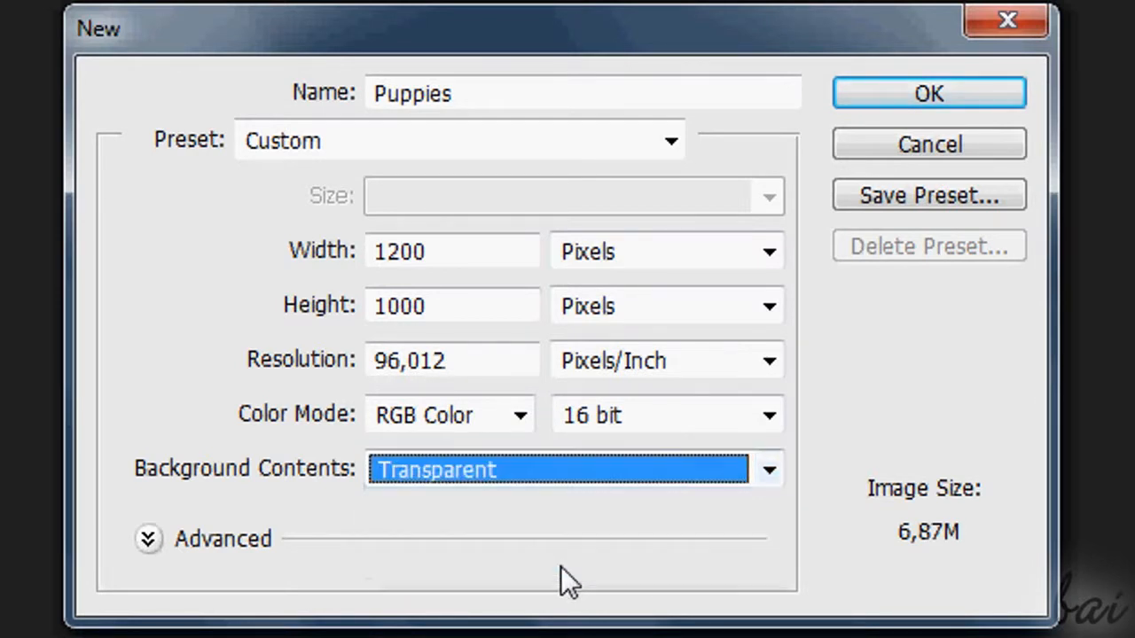
{"action": "left_click", "coordinate": [960, 96]}
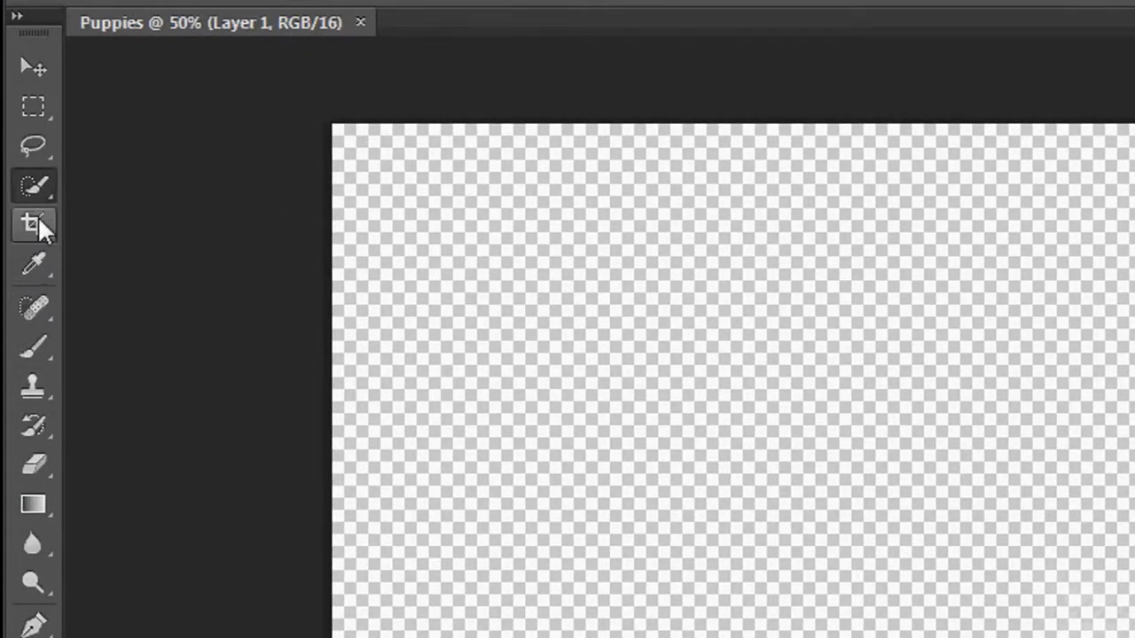
Crop the blank canvas to a slightly smaller rectangle, trimming some area from all four sides
{"action": "left_click", "coordinate": [36, 224]}
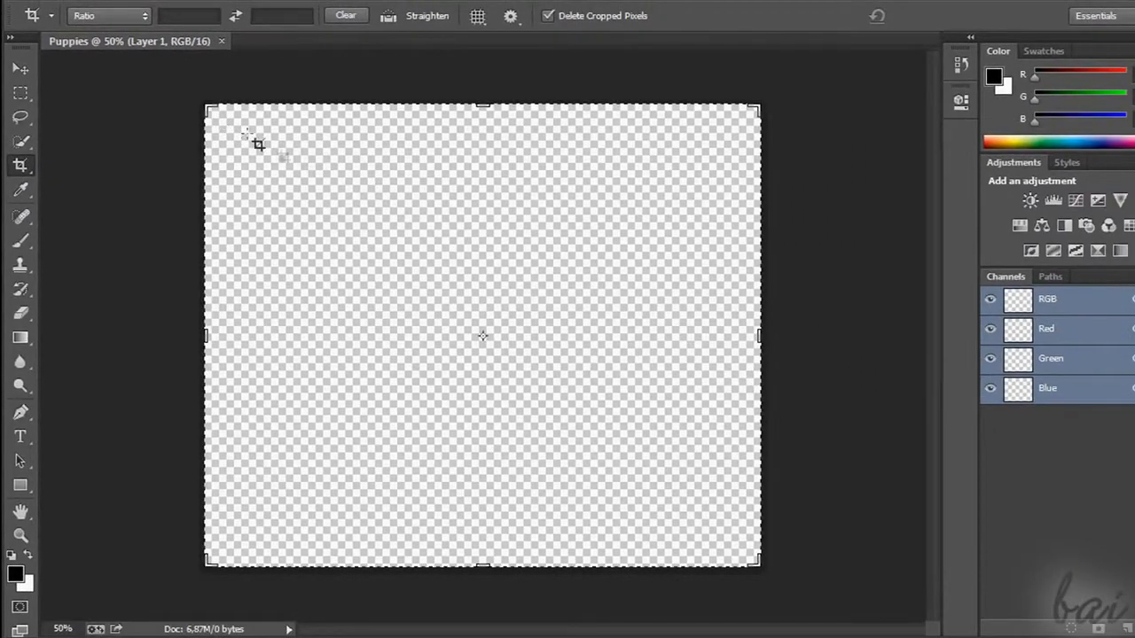
{"action": "mouse_move", "coordinate": [276, 146]}
{"action": "left_mouse_down"}
{"action": "mouse_move", "coordinate": [319, 185]}
{"action": "mouse_move", "coordinate": [431, 245]}
{"action": "mouse_move", "coordinate": [709, 485]}
{"action": "left_mouse_up"}
{"action": "left_click_drag", "start_coordinate": [577, 313], "coordinate": [585, 345]}
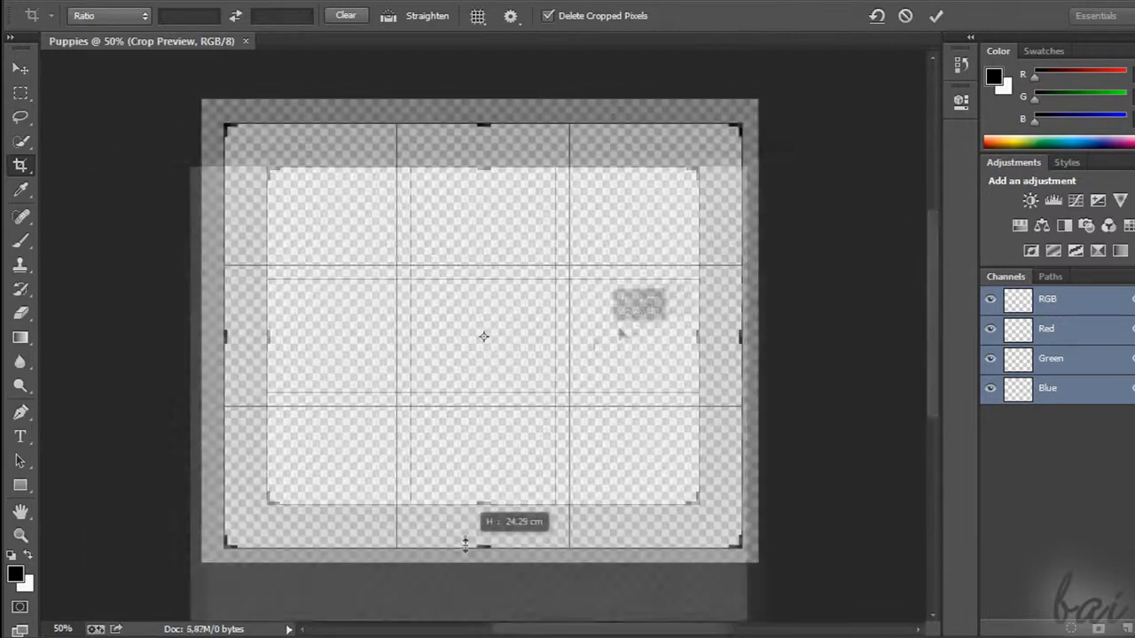
{"action": "left_click_drag", "start_coordinate": [466, 541], "coordinate": [468, 525]}
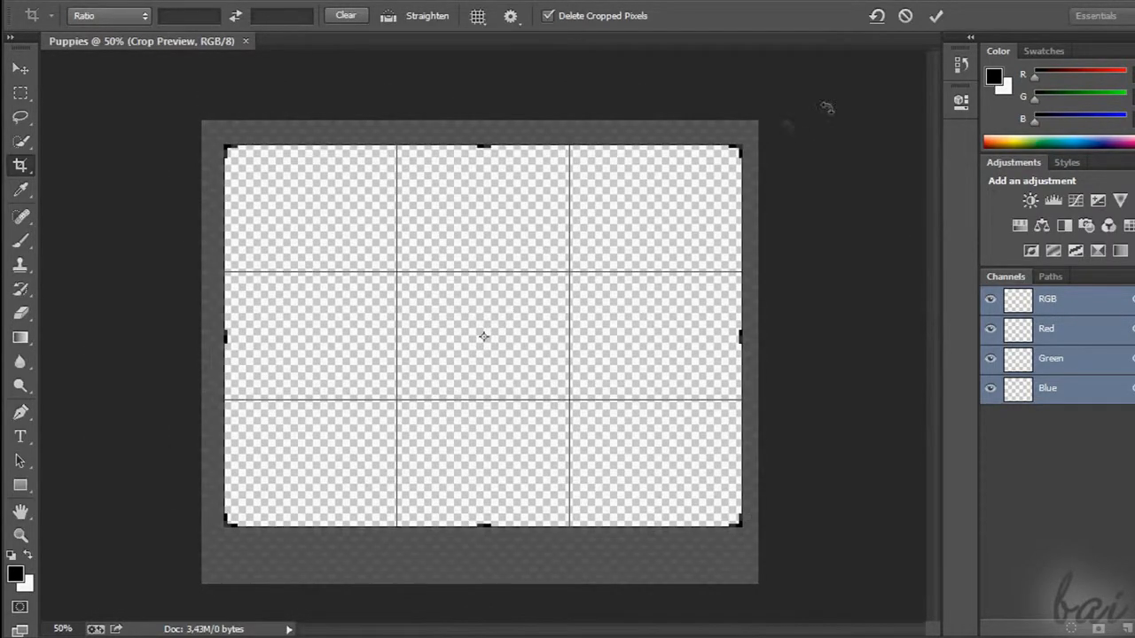
{"action": "left_click", "coordinate": [936, 18]}
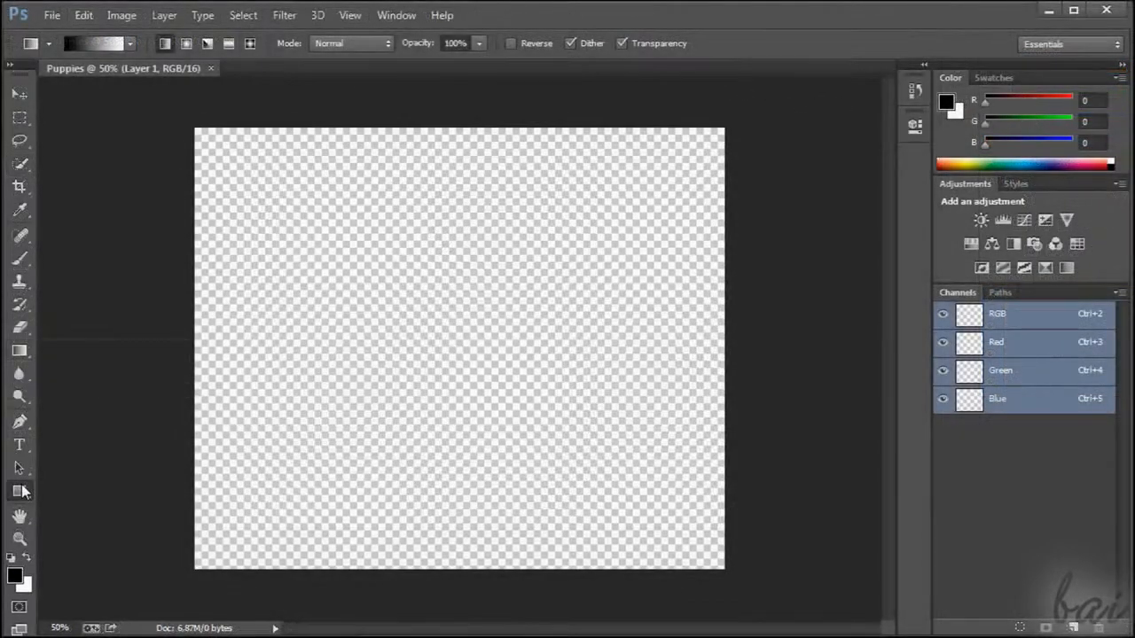
Draw a black filled rectangle about 332 × 224 px in the canvas's upper half and a second, narrower one to its right
{"action": "key", "text": "u"}
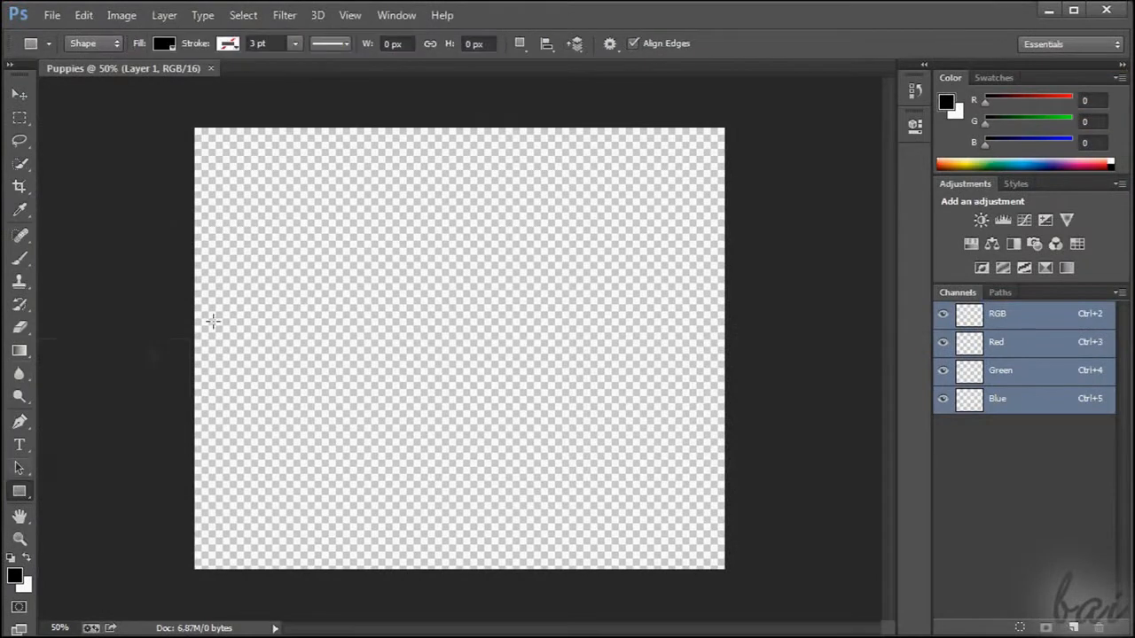
{"action": "left_click_drag", "start_coordinate": [316, 199], "coordinate": [462, 298]}
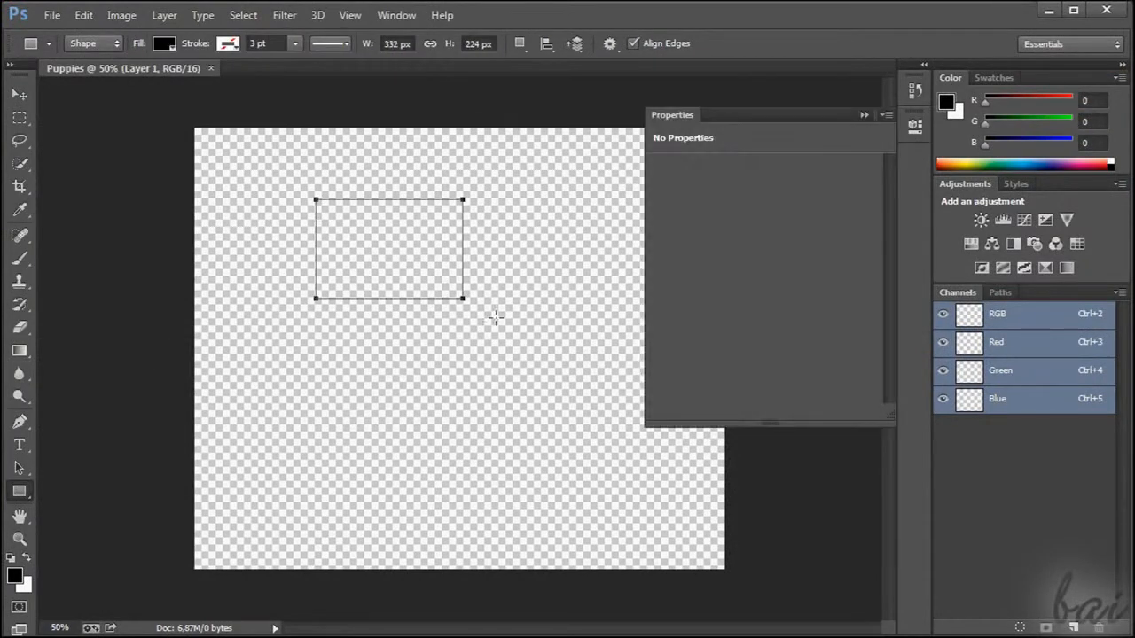
{"action": "left_click", "coordinate": [864, 115]}
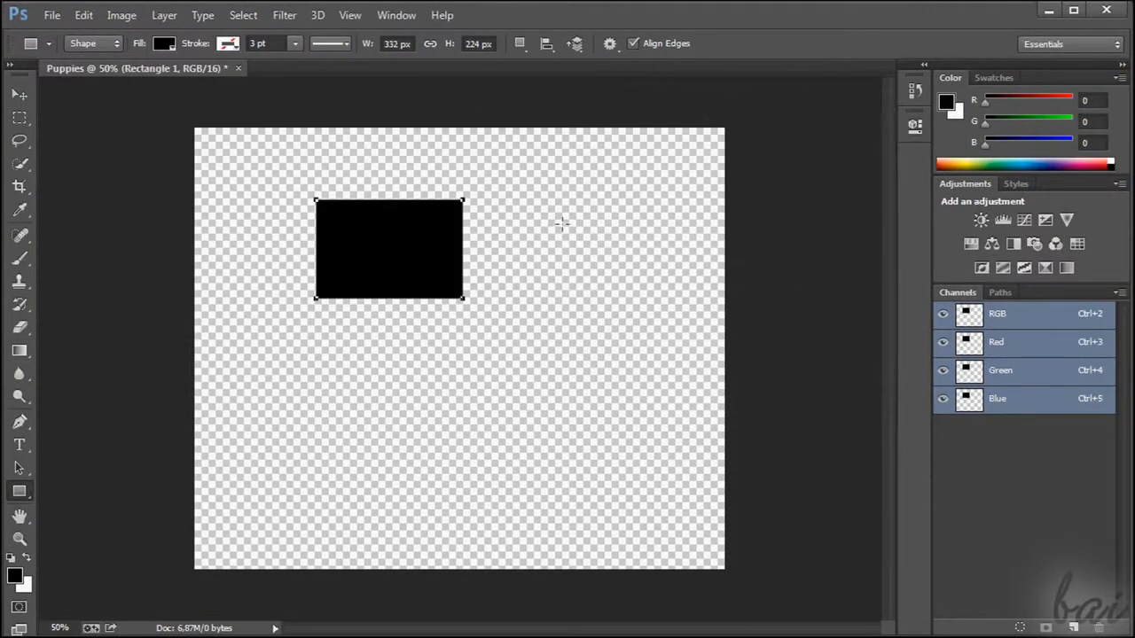
{"action": "left_click_drag", "start_coordinate": [506, 199], "coordinate": [570, 296]}
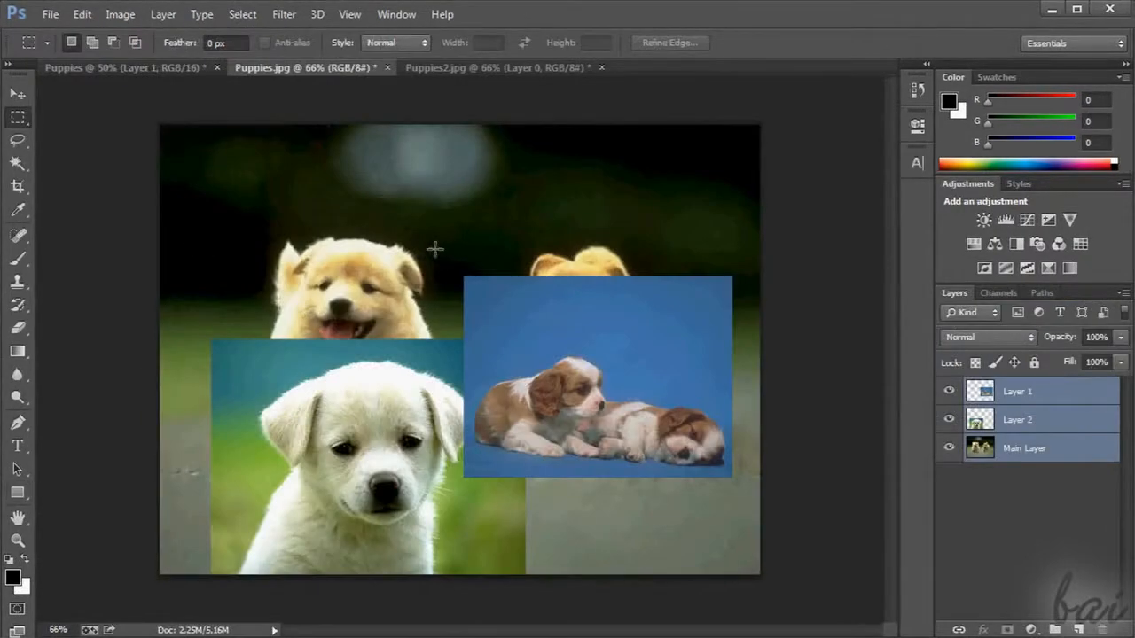
Open the image Puppies.jpg from the Sample folder and show the Layers panel
{"action": "left_click_drag", "start_coordinate": [426, 242], "coordinate": [506, 247]}
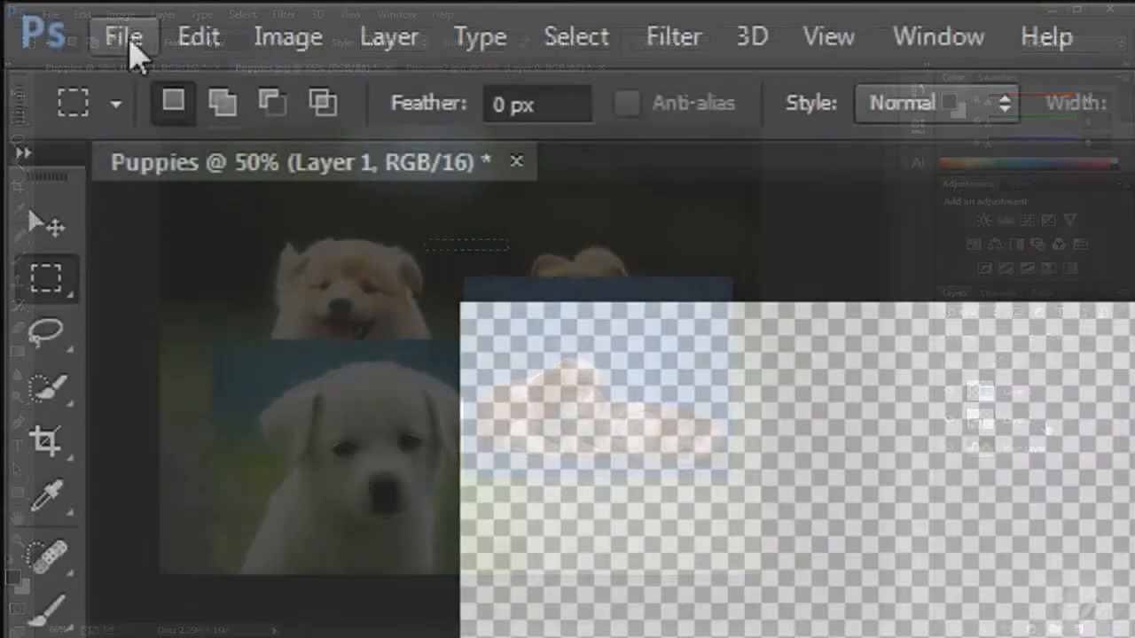
{"action": "left_click", "coordinate": [51, 14]}
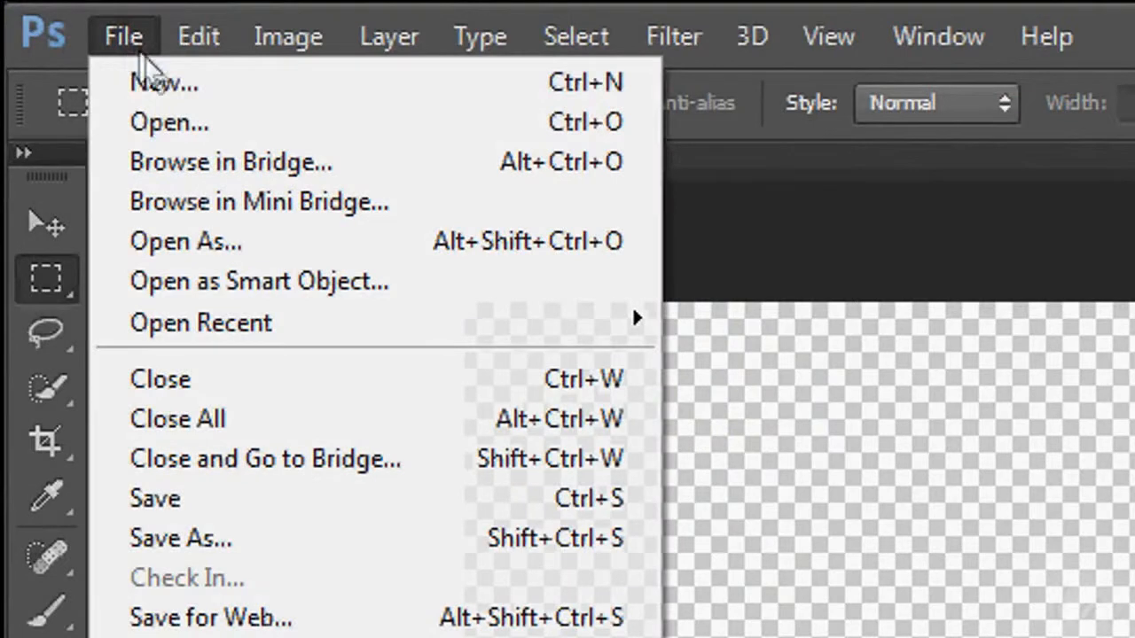
{"action": "left_click", "coordinate": [378, 127]}
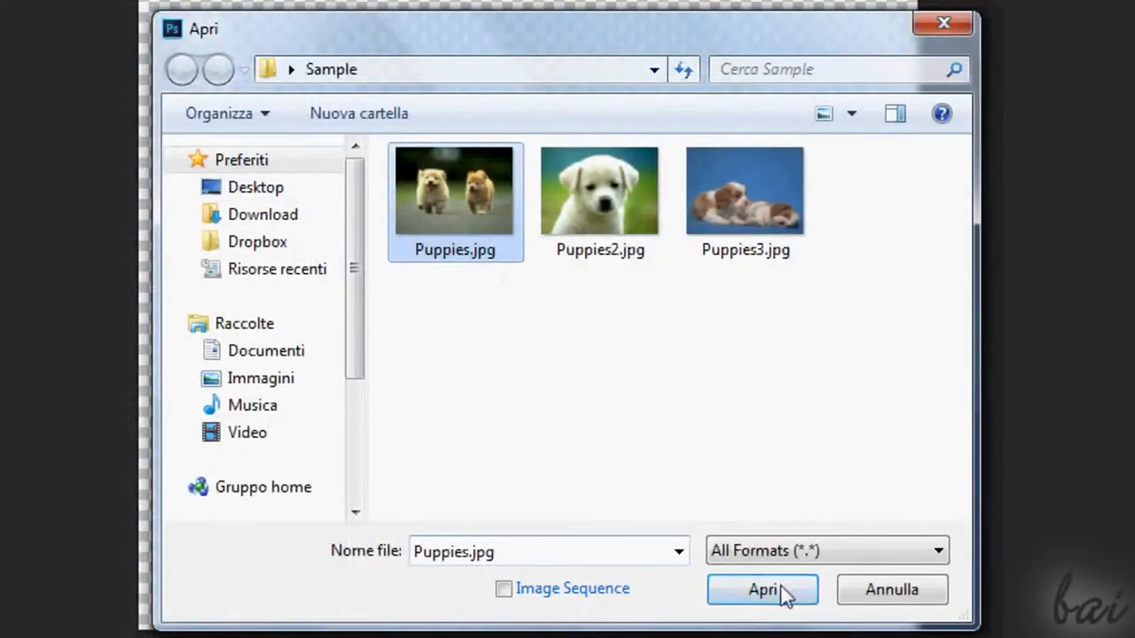
{"action": "left_click", "coordinate": [768, 598]}
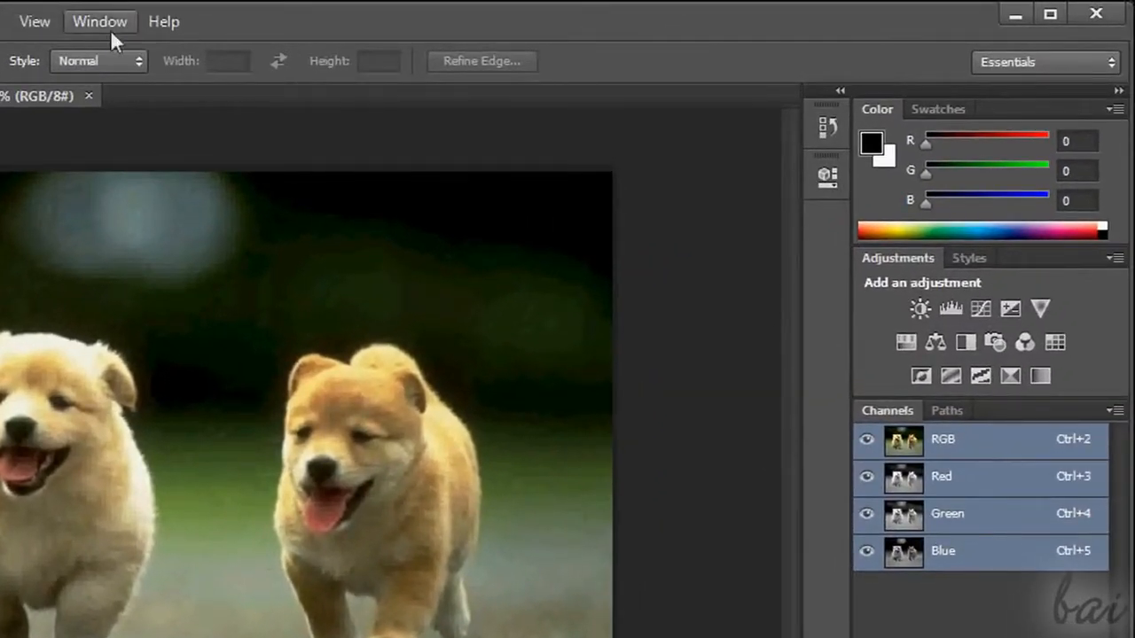
{"action": "left_click", "coordinate": [114, 35]}
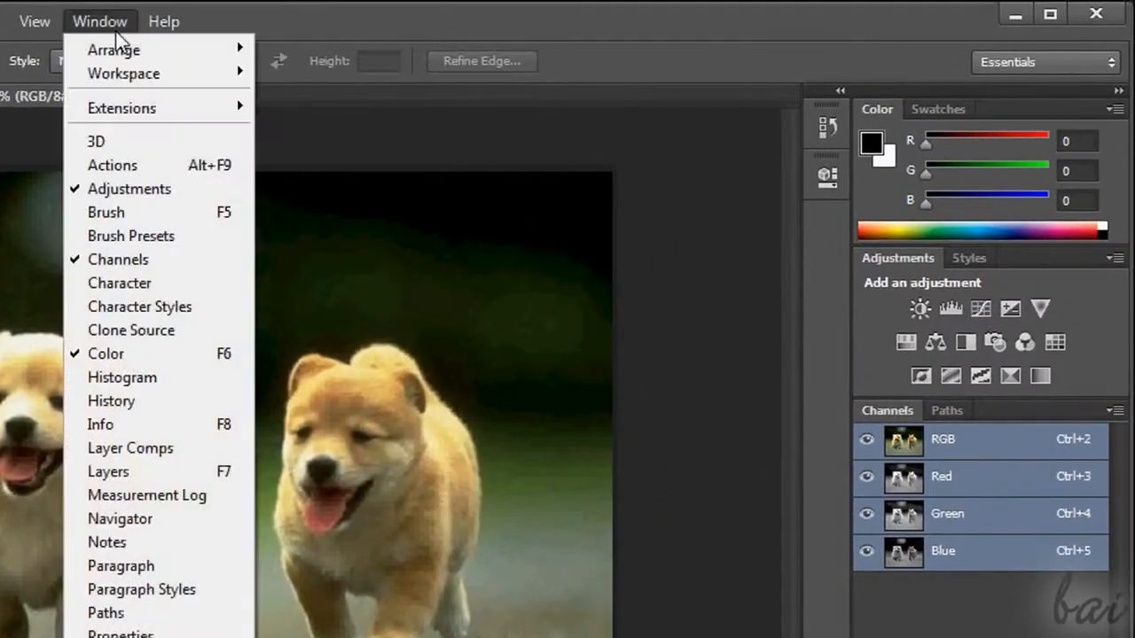
{"action": "left_click", "coordinate": [146, 471]}
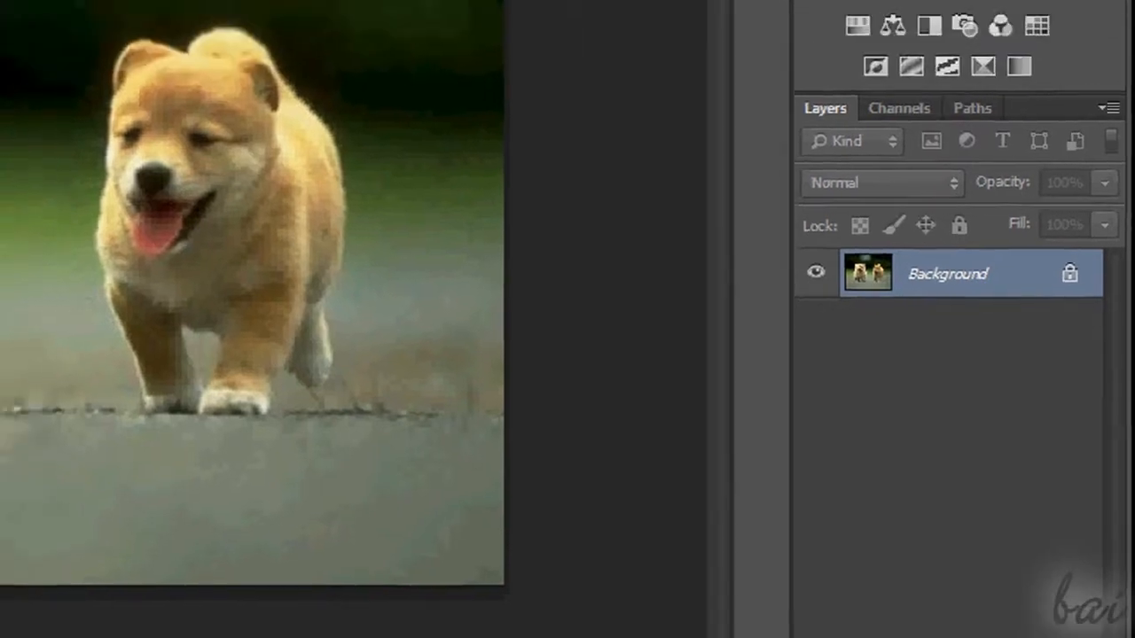
Show the Paragraph panel, close it, and collapse the Character panel grouped with it
{"action": "left_click", "coordinate": [111, 21]}
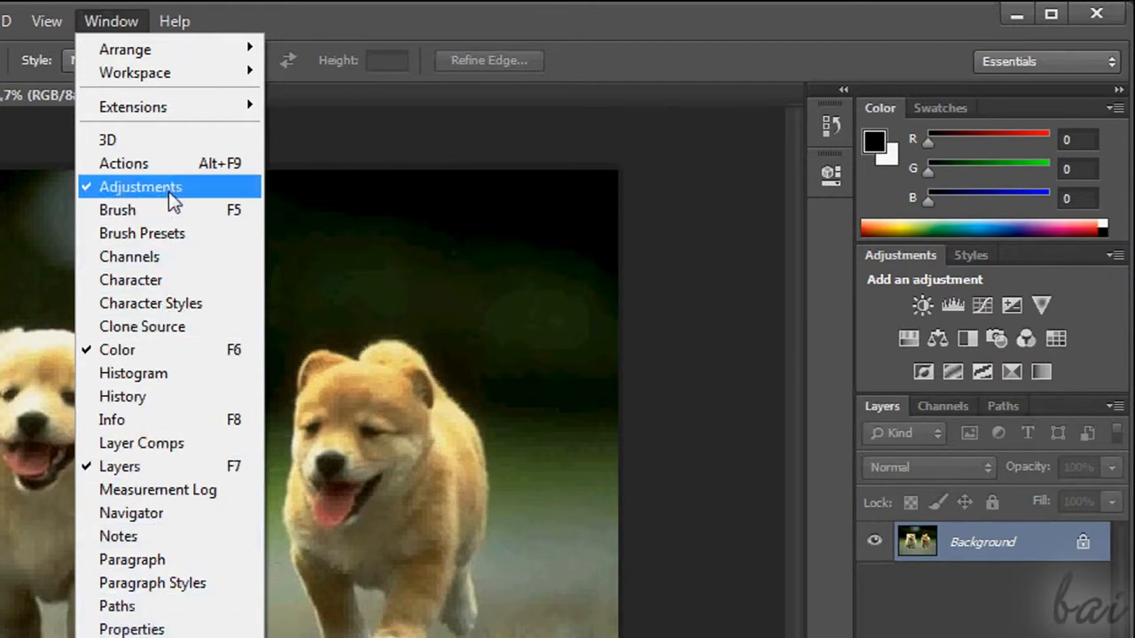
{"action": "left_click", "coordinate": [165, 566]}
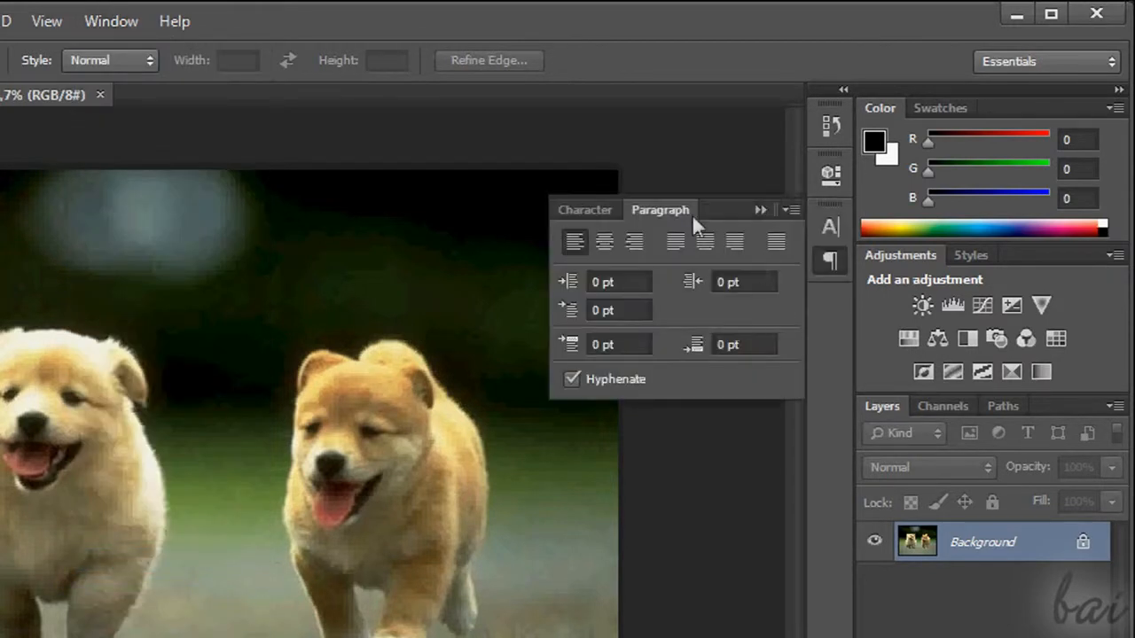
{"action": "right_click", "coordinate": [666, 206]}
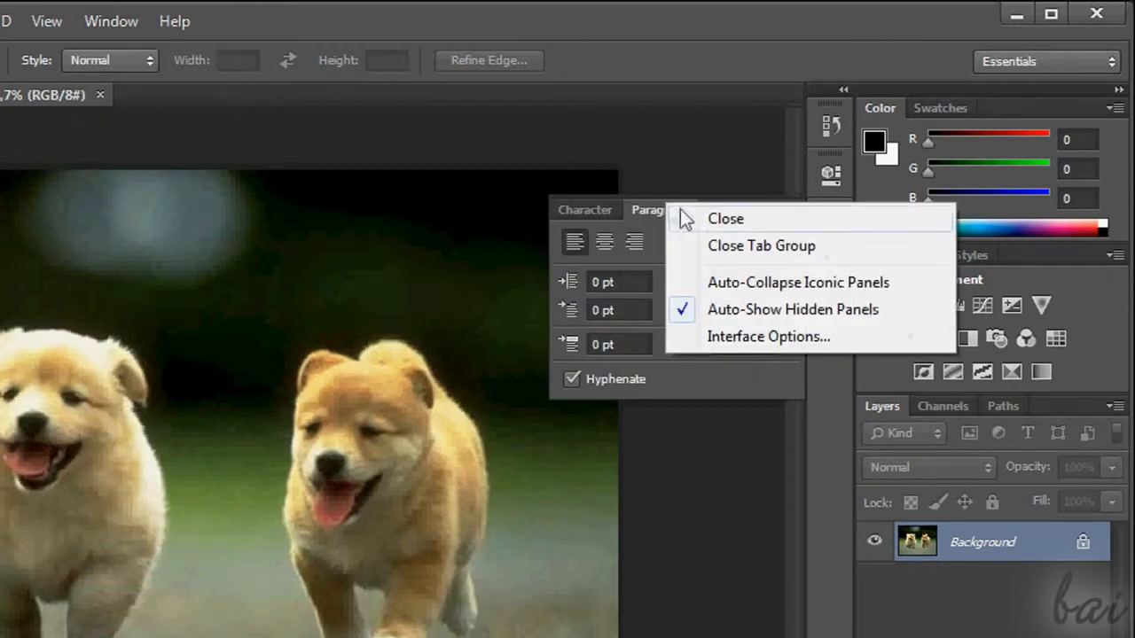
{"action": "left_click", "coordinate": [685, 217]}
{"action": "left_click", "coordinate": [759, 210]}
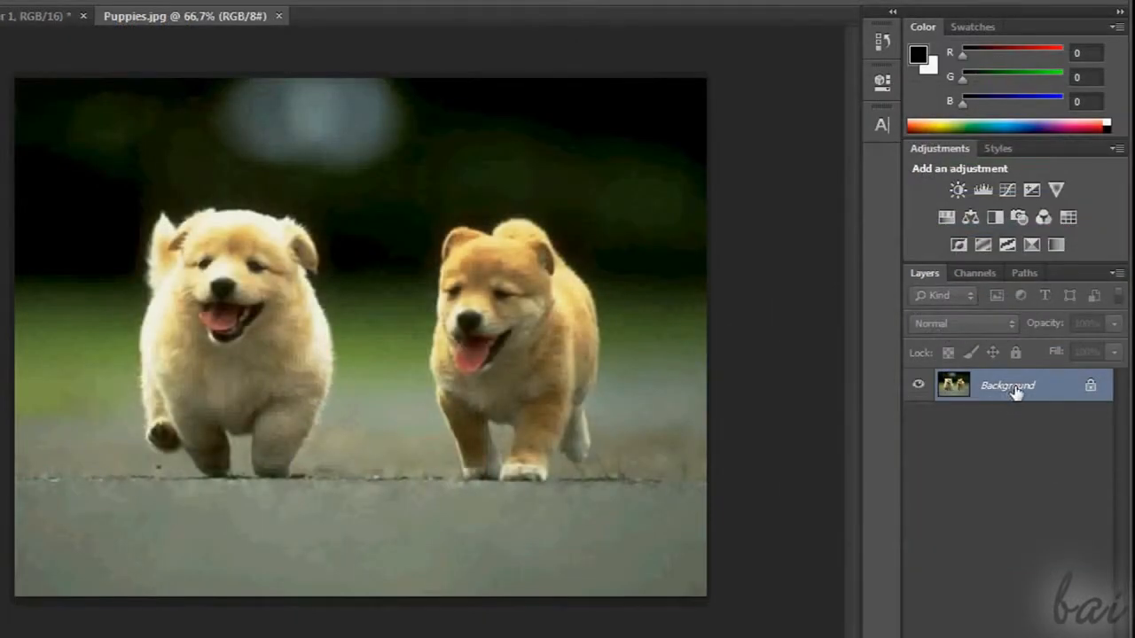
{"action": "left_click_drag", "start_coordinate": [1017, 392], "coordinate": [1017, 424]}
Convert the Background layer of Puppies.jpg into a regular layer named Main Layer
{"action": "right_click", "coordinate": [1013, 392]}
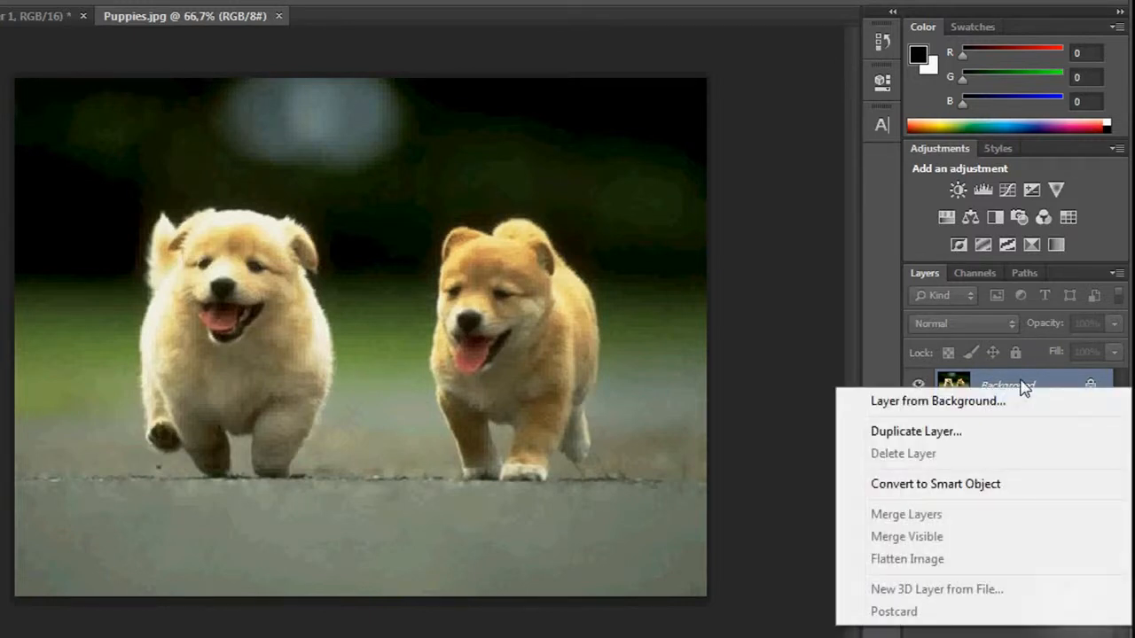
{"action": "left_click", "coordinate": [1021, 382]}
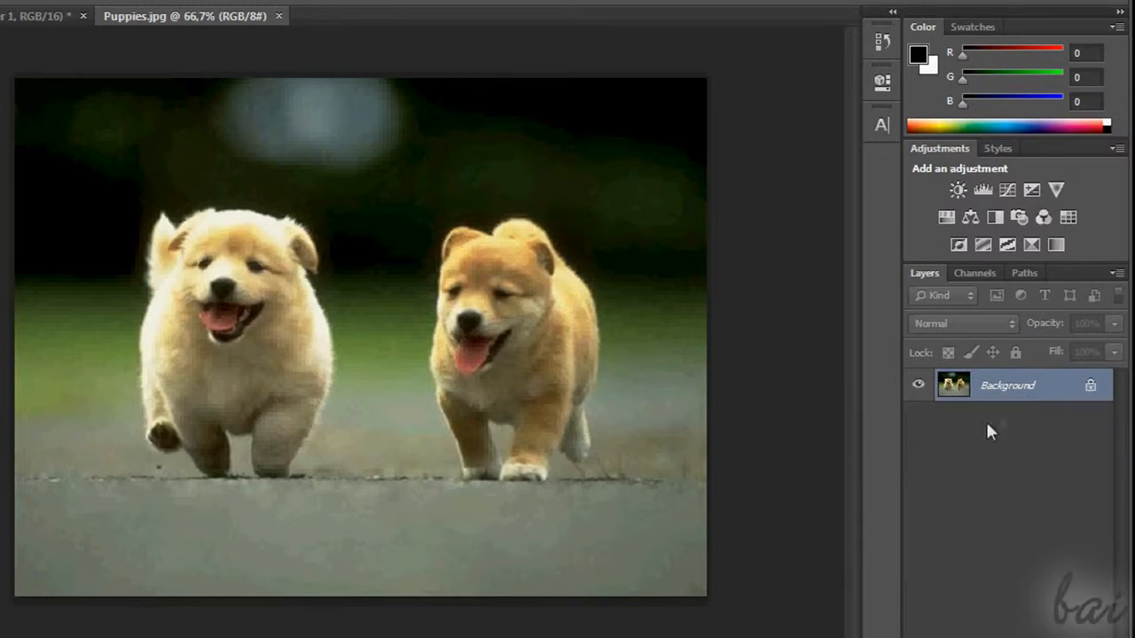
{"action": "double_click", "coordinate": [1013, 390]}
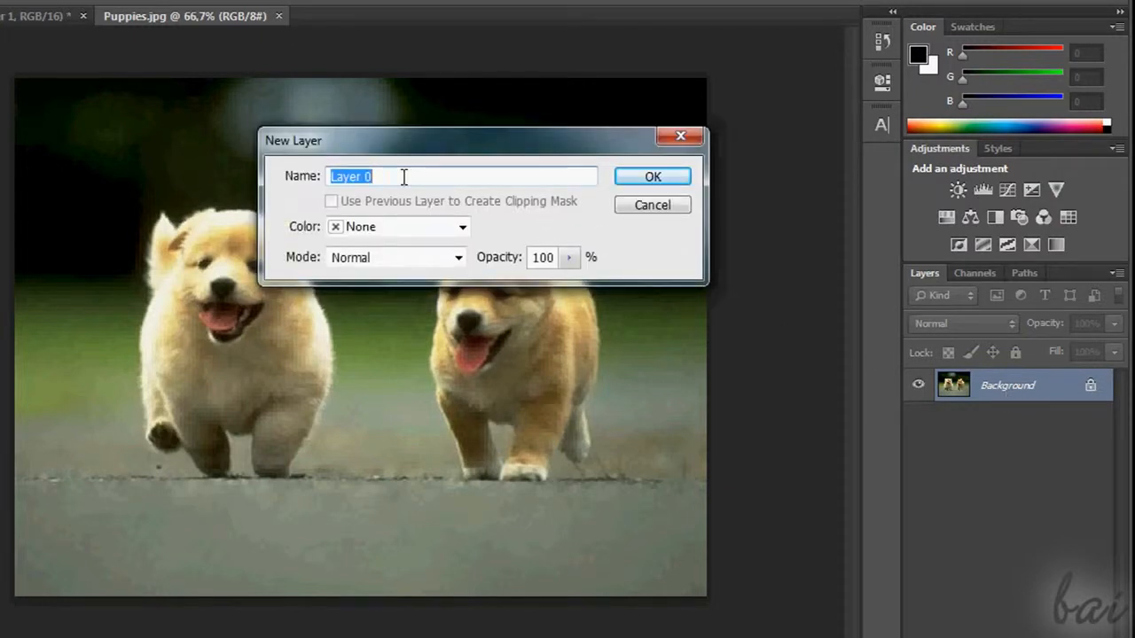
{"action": "type", "text": "Main Layer"}
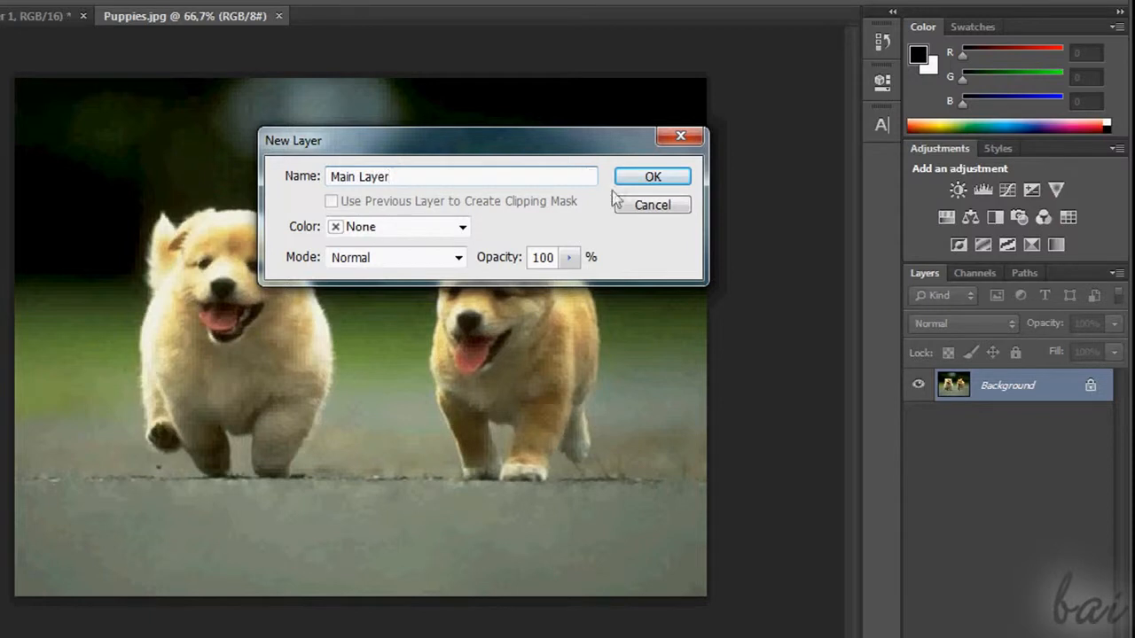
{"action": "left_click", "coordinate": [656, 177]}
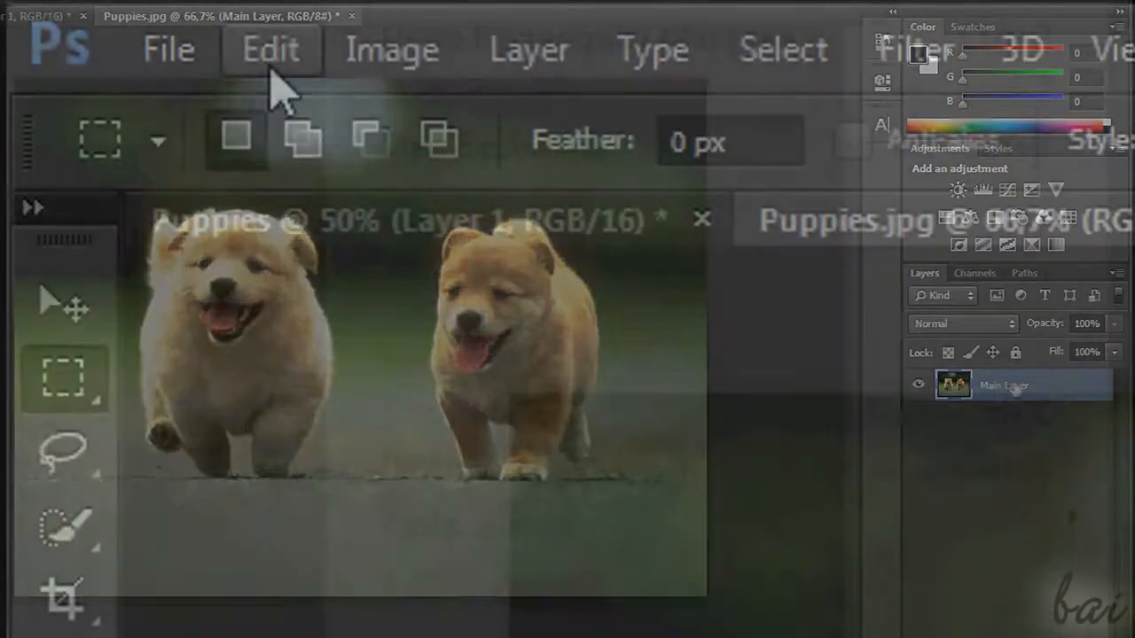
Draw a selection around the left puppy's head and upper body with the Rectangular Marquee tool
{"action": "left_click", "coordinate": [271, 49]}
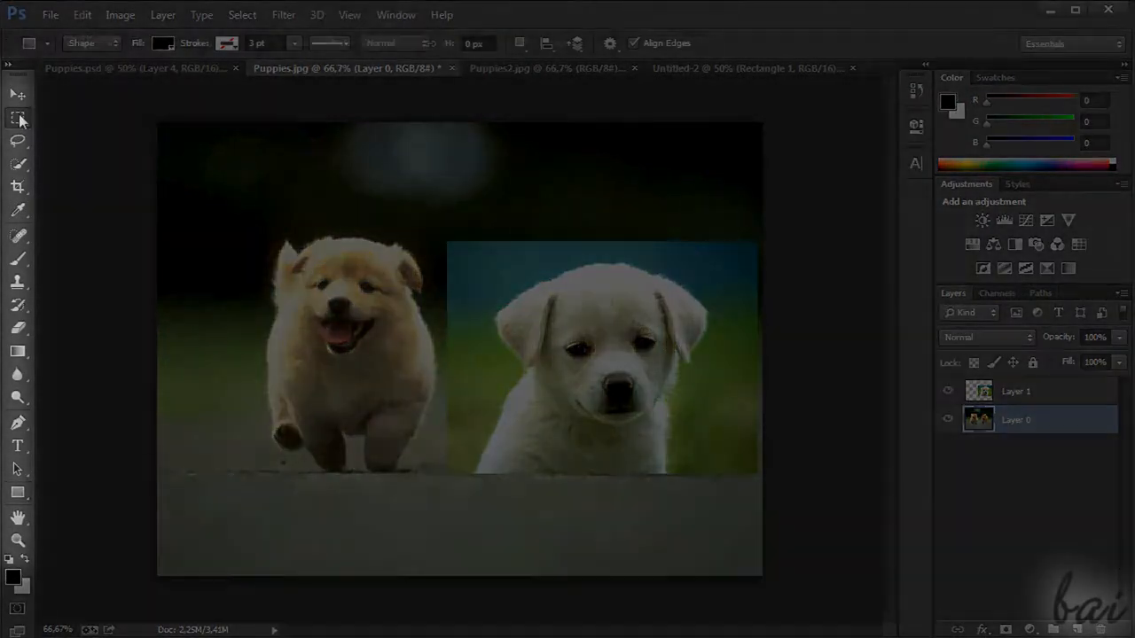
{"action": "left_click", "coordinate": [19, 119]}
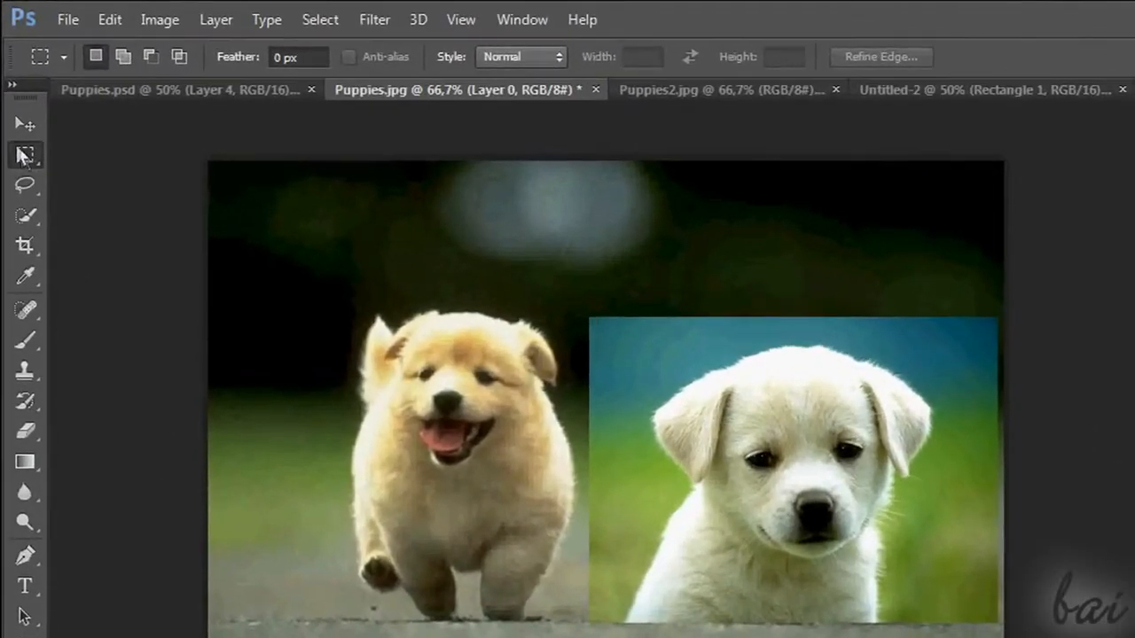
{"action": "left_click", "coordinate": [28, 154]}
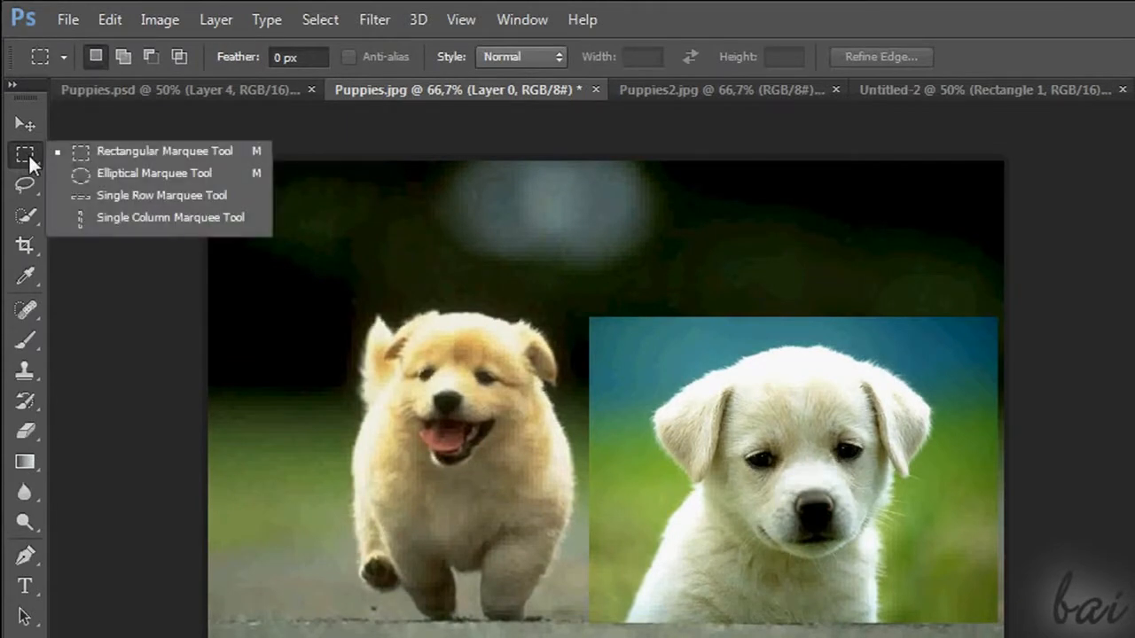
{"action": "left_click", "coordinate": [152, 154]}
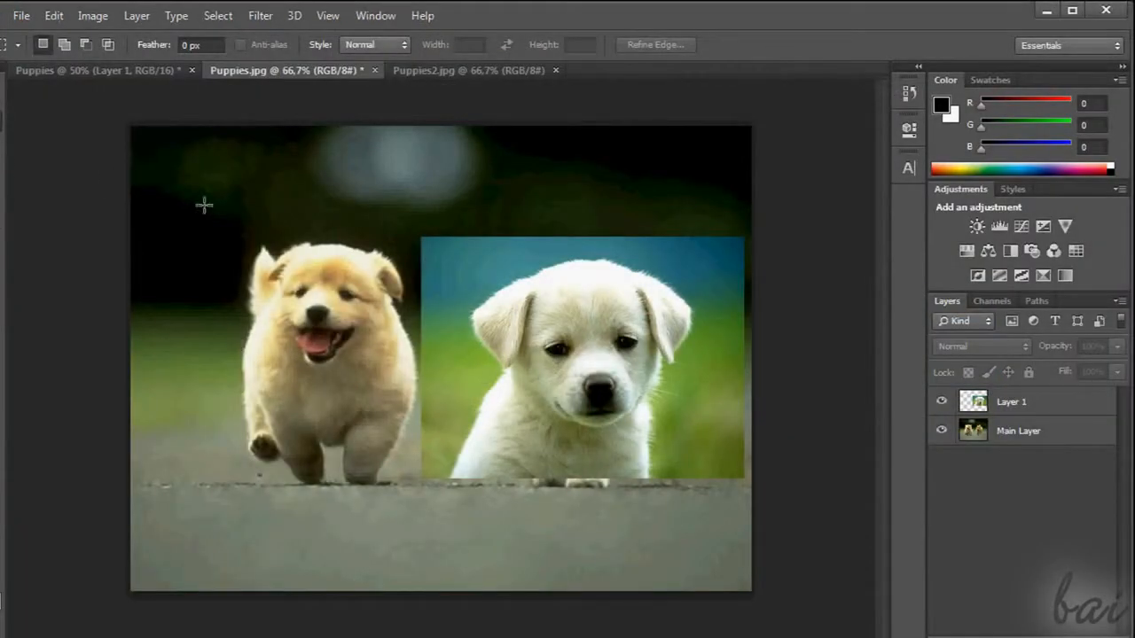
{"action": "left_click_drag", "start_coordinate": [224, 240], "coordinate": [408, 414]}
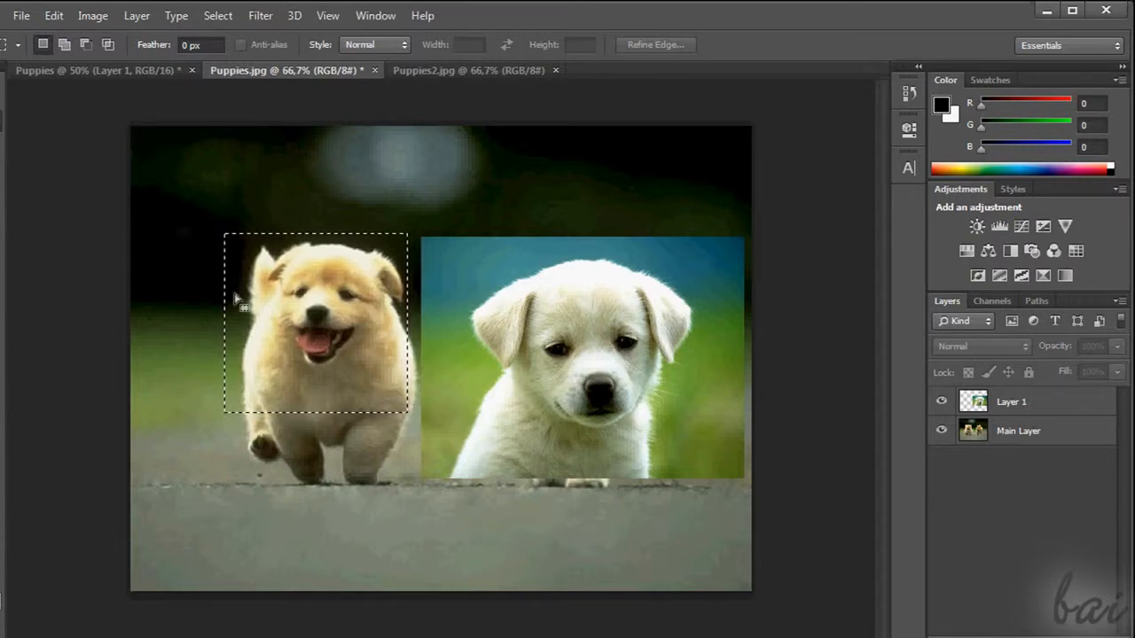
Check which Edit commands are available for the selection, and make the bottom layer, Layer 0, active
{"action": "left_click", "coordinate": [55, 15]}
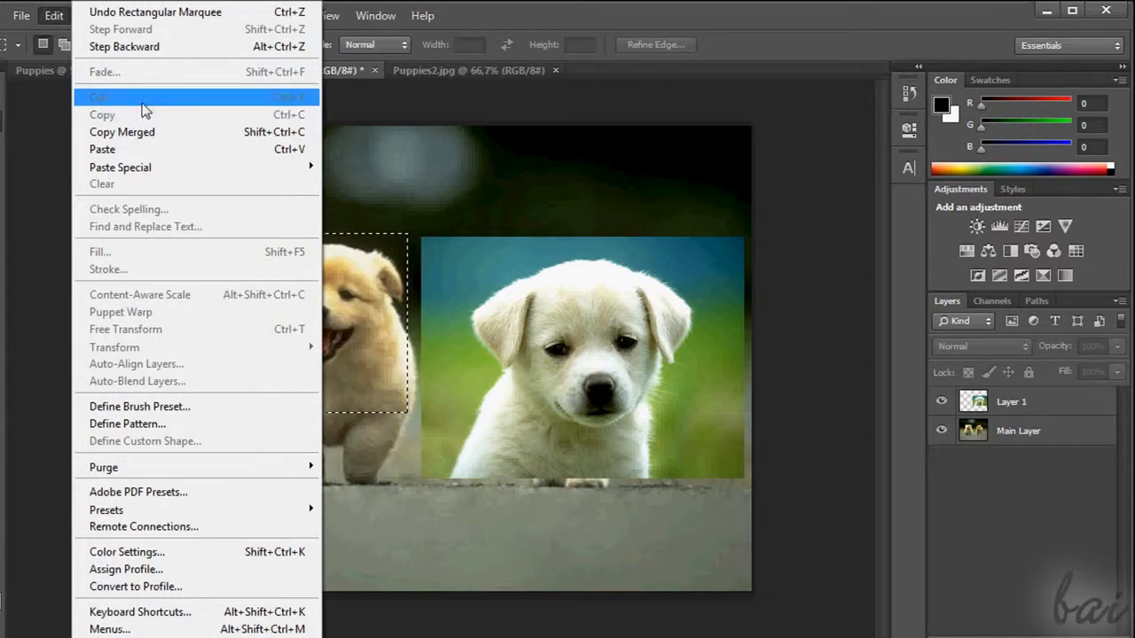
{"action": "left_click", "coordinate": [387, 175]}
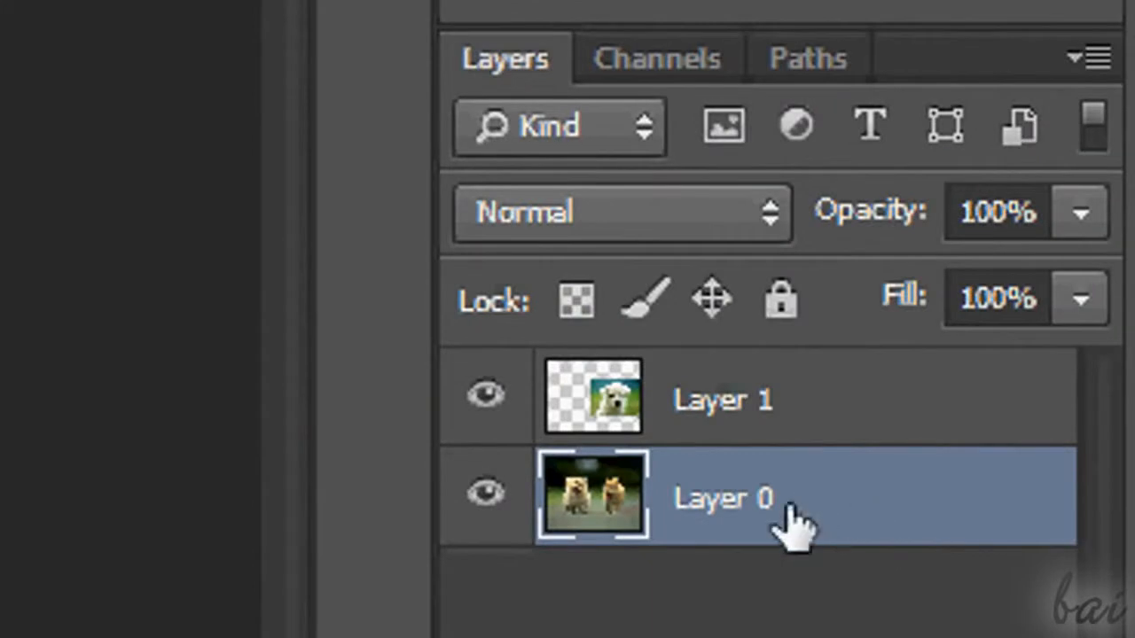
{"action": "left_click", "coordinate": [860, 435]}
{"action": "left_click", "coordinate": [861, 497]}
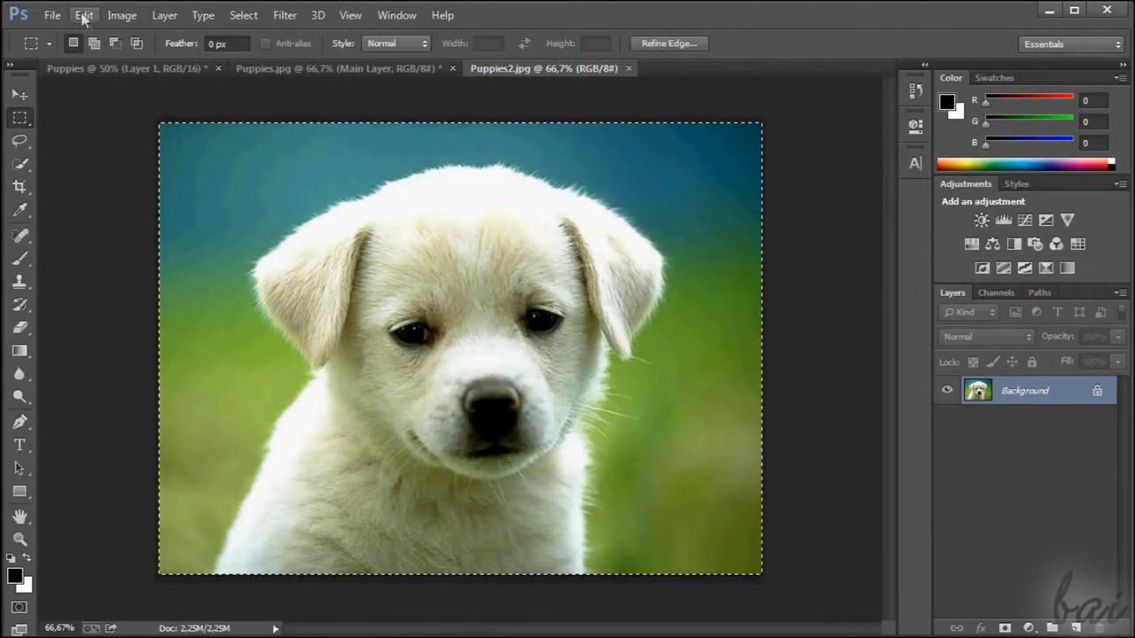
Copy the whole selected Puppies2.jpg image and paste it into Puppies.jpg as a new layer
{"action": "left_click", "coordinate": [82, 16]}
{"action": "left_click", "coordinate": [131, 112]}
{"action": "left_click", "coordinate": [311, 68]}
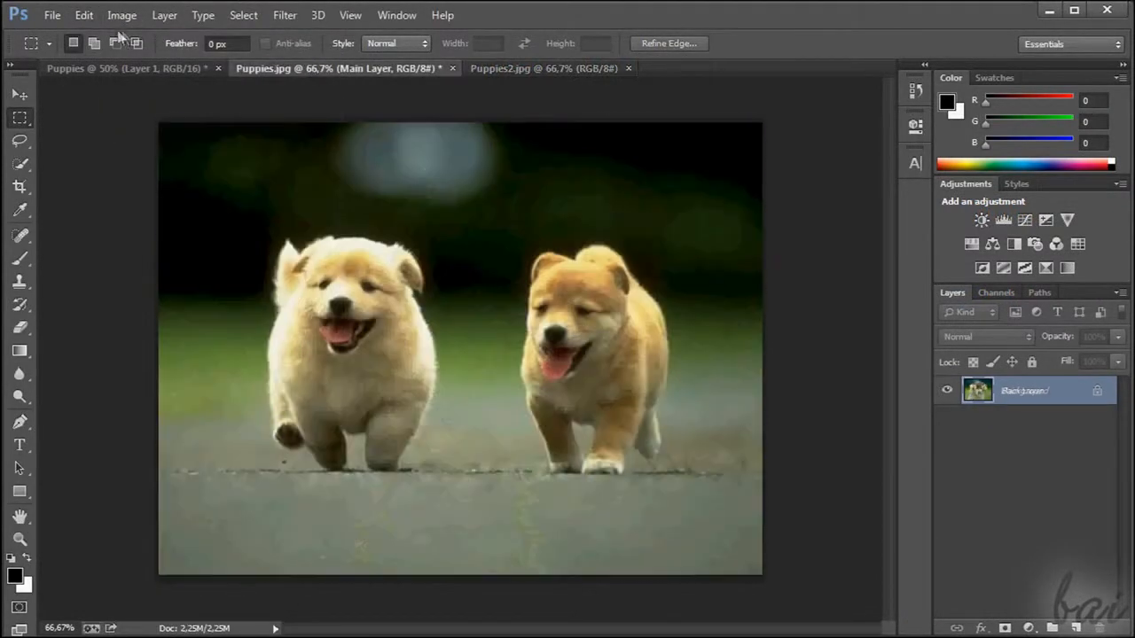
{"action": "left_click", "coordinate": [85, 16]}
{"action": "left_click", "coordinate": [130, 147]}
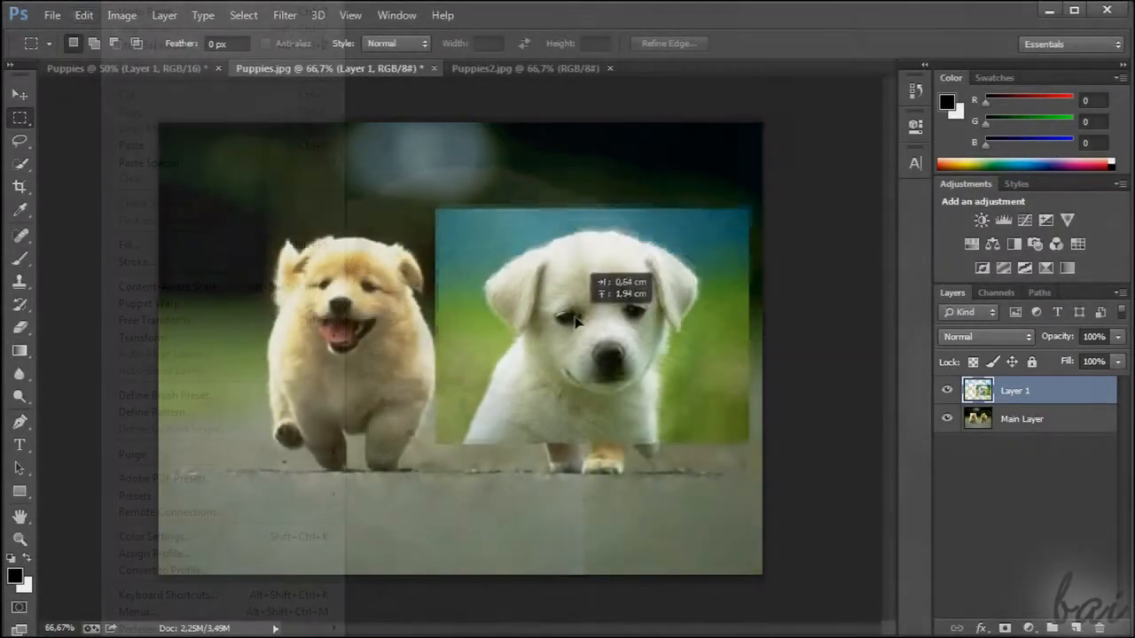
Shrink the pasted image to about half size over the right puppy, and switch the active layer between Main Layer and Layer 1
{"action": "left_click_drag", "start_coordinate": [545, 277], "coordinate": [551, 300]}
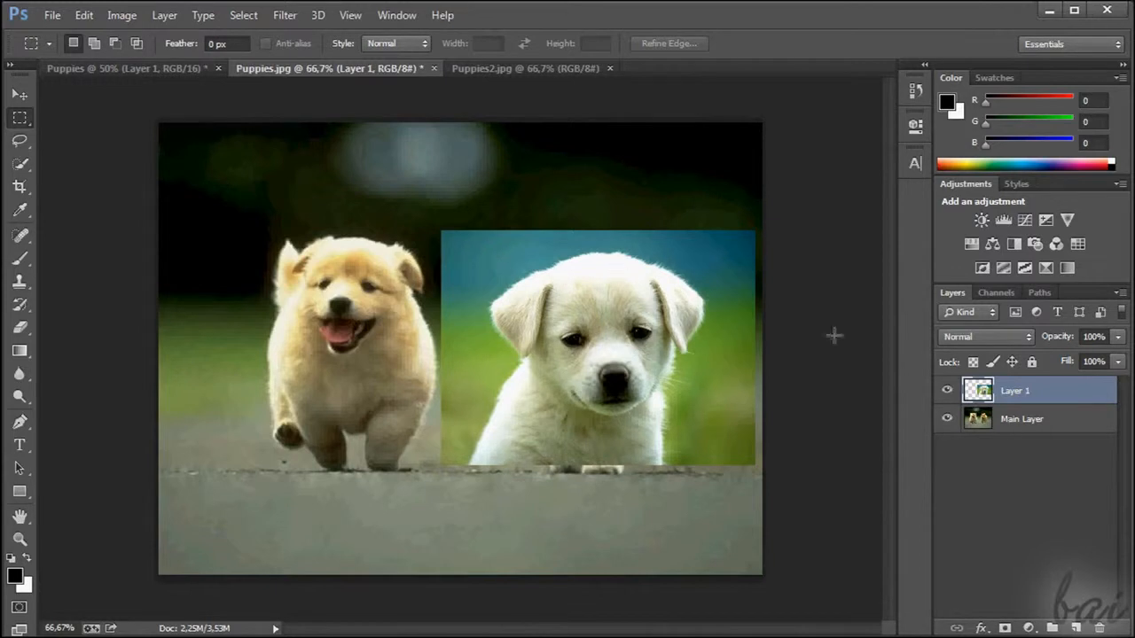
{"action": "left_click", "coordinate": [1048, 435]}
{"action": "left_click", "coordinate": [1031, 392]}
{"action": "left_click", "coordinate": [1035, 419]}
{"action": "left_click", "coordinate": [1036, 399]}
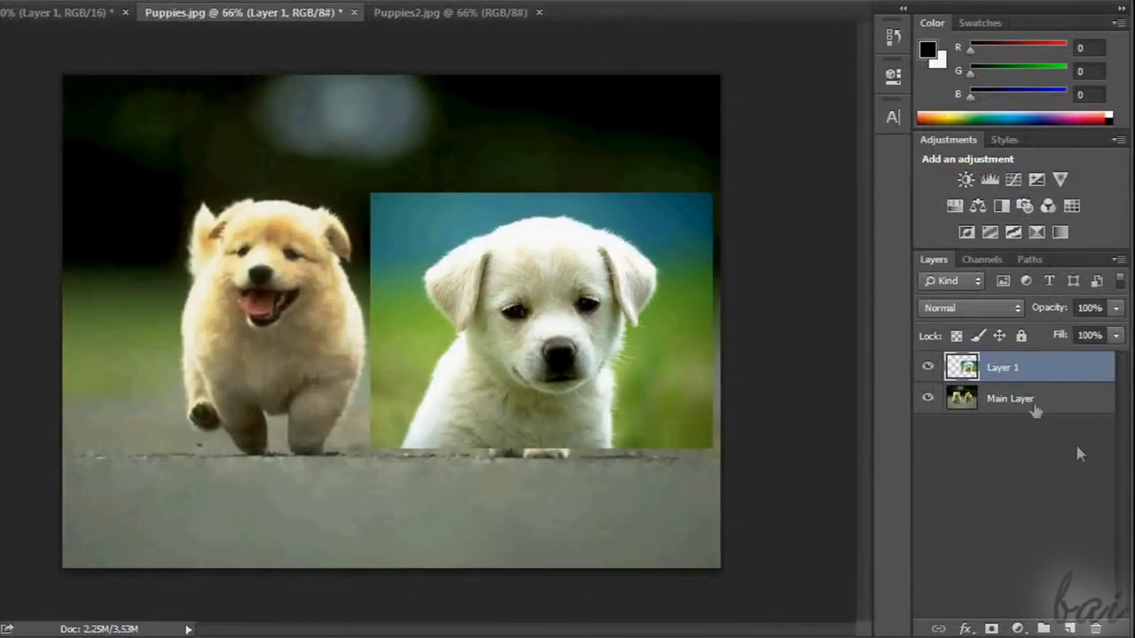
Delete Layer 1, which holds the pasted white puppy
{"action": "right_click", "coordinate": [1030, 393]}
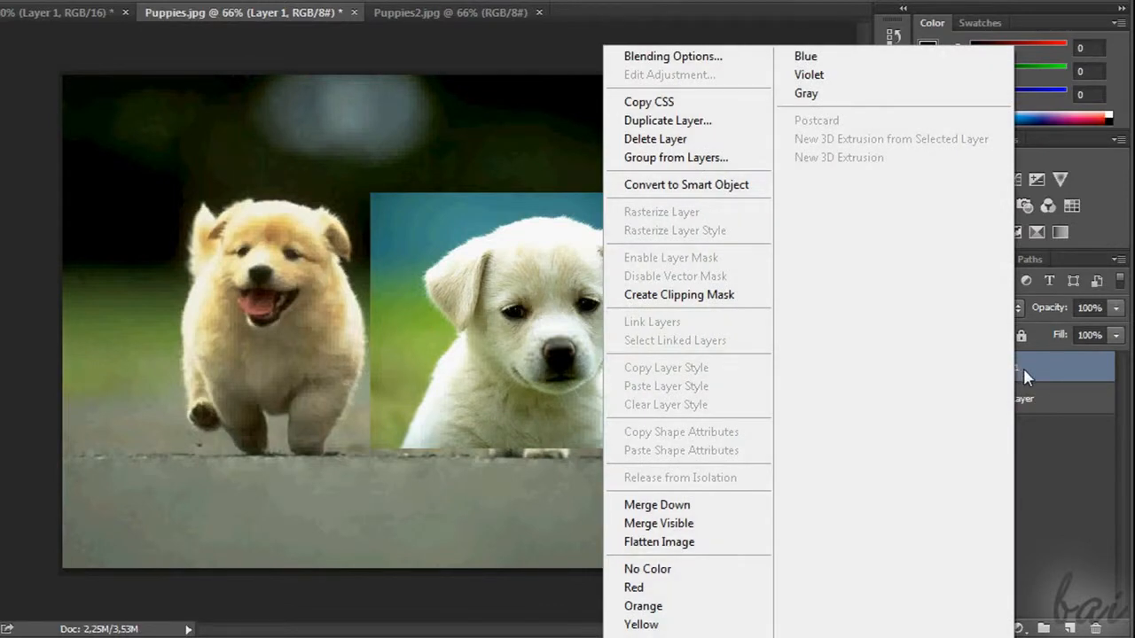
{"action": "left_click", "coordinate": [678, 141]}
{"action": "left_click", "coordinate": [306, 197]}
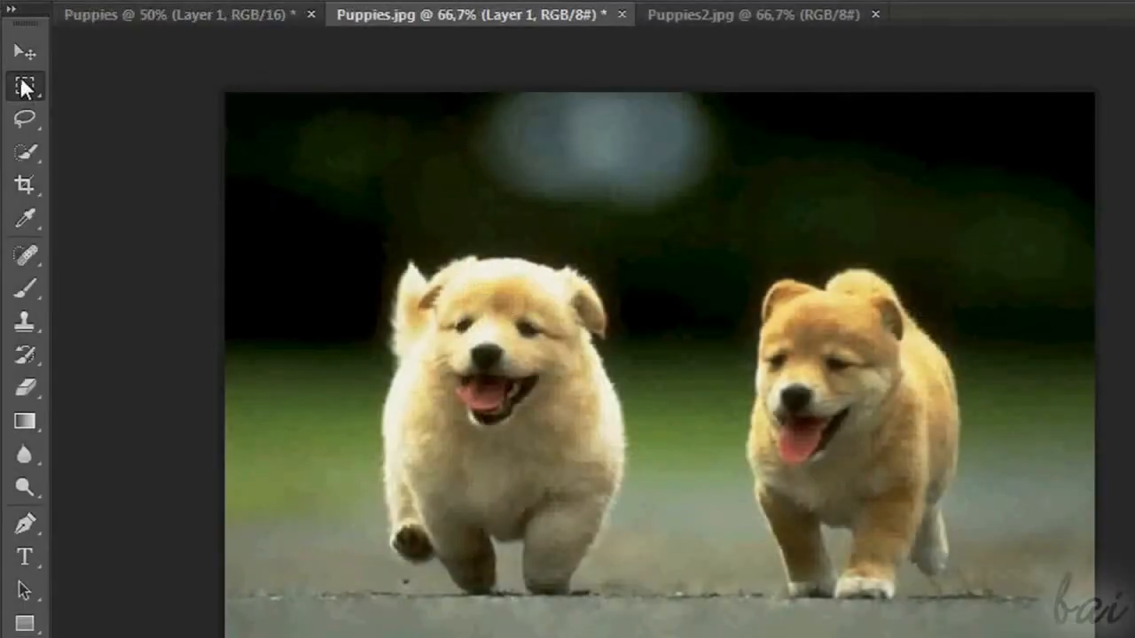
Select the upper half of the left puppy in Puppies.jpg with the Rectangular Marquee tool
{"action": "left_click", "coordinate": [25, 85]}
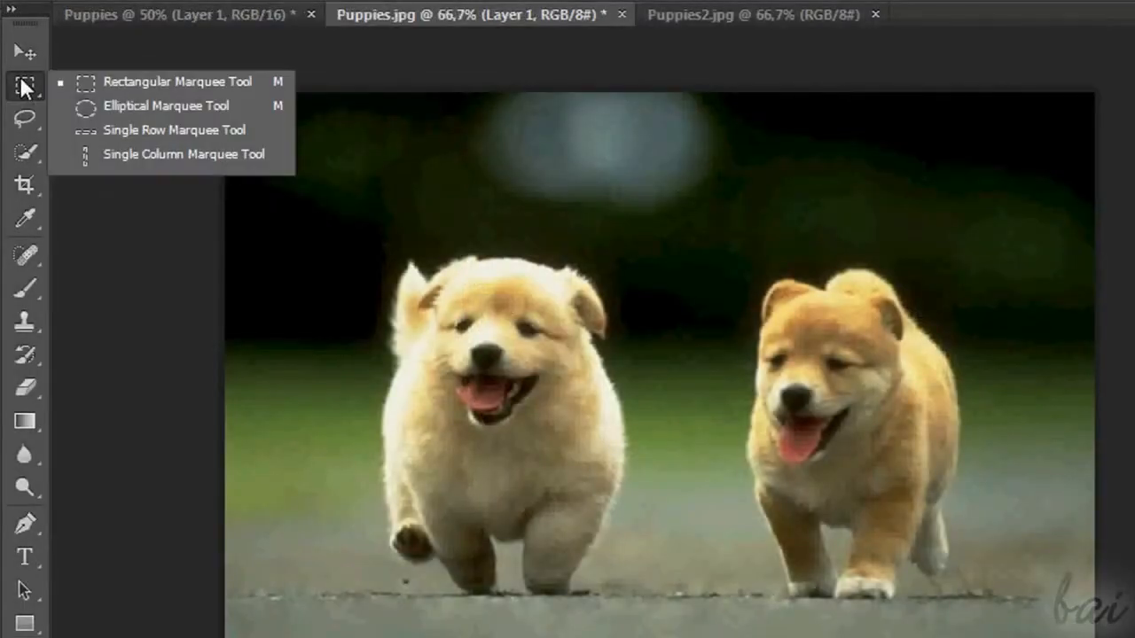
{"action": "left_click", "coordinate": [175, 84]}
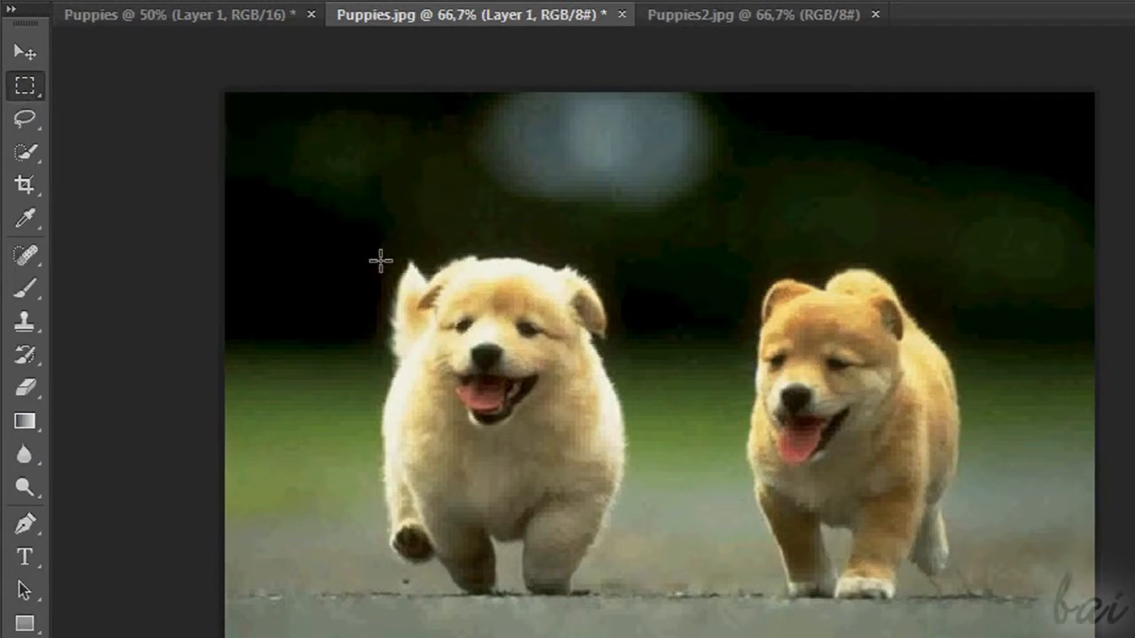
{"action": "left_click_drag", "start_coordinate": [384, 249], "coordinate": [627, 437]}
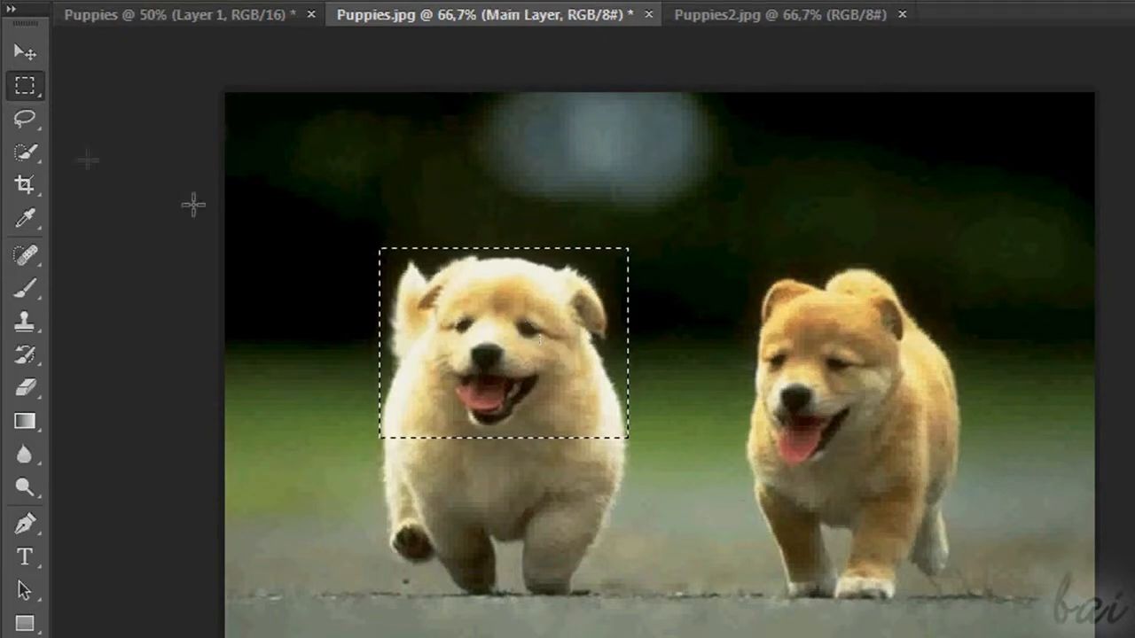
Draw an oval selection around the right puppy's head and chest with the Elliptical Marquee tool
{"action": "right_click", "coordinate": [24, 90]}
{"action": "left_click", "coordinate": [23, 94]}
{"action": "right_click", "coordinate": [22, 94]}
{"action": "left_click", "coordinate": [104, 105]}
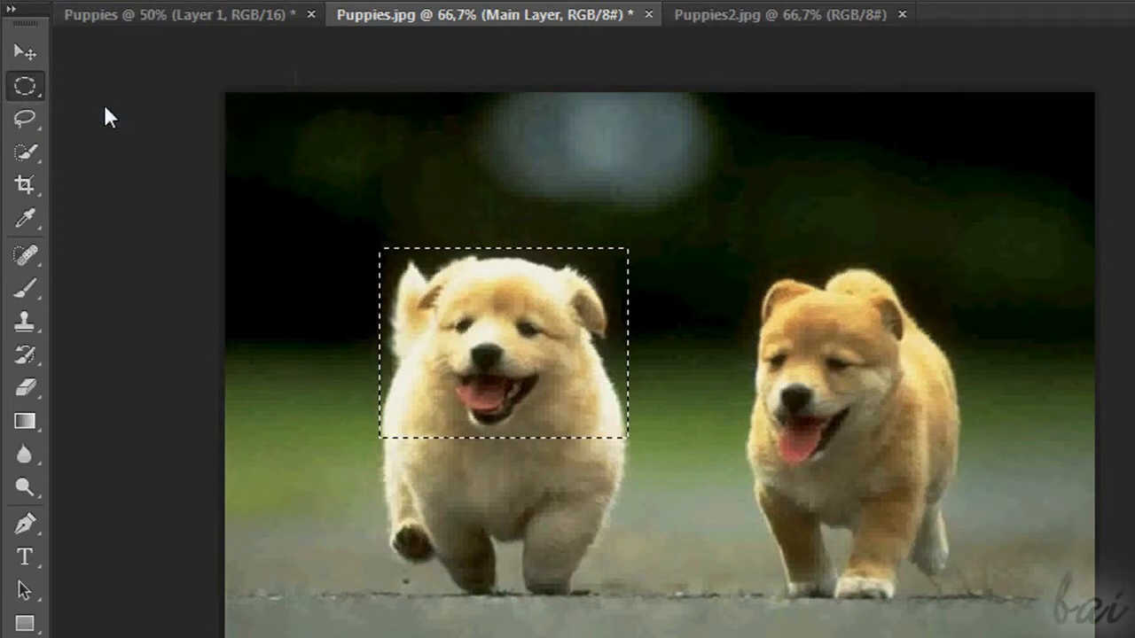
{"action": "left_click_drag", "start_coordinate": [729, 281], "coordinate": [987, 495]}
Select a single pixel row just above the puppies' heads with the Single Row Marquee tool
{"action": "right_click", "coordinate": [24, 85]}
{"action": "left_click", "coordinate": [106, 129]}
{"action": "left_click_drag", "start_coordinate": [373, 180], "coordinate": [672, 248]}
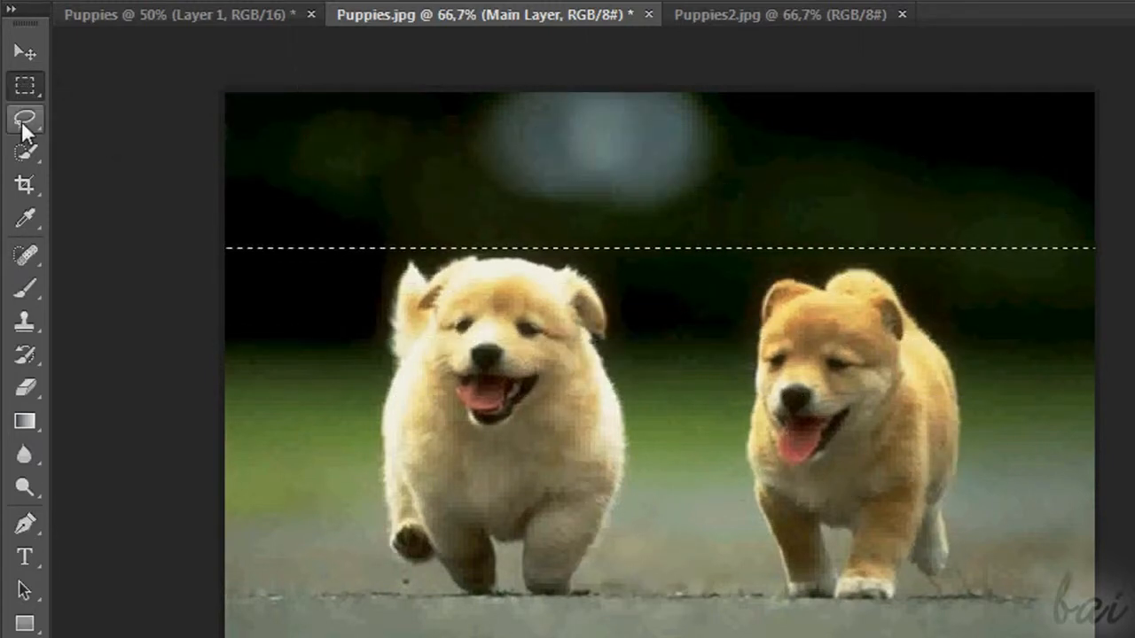
Draw an irregular freehand selection in the dark background above and between the puppies with the Lasso tool
{"action": "left_click", "coordinate": [22, 124]}
{"action": "right_click", "coordinate": [23, 124]}
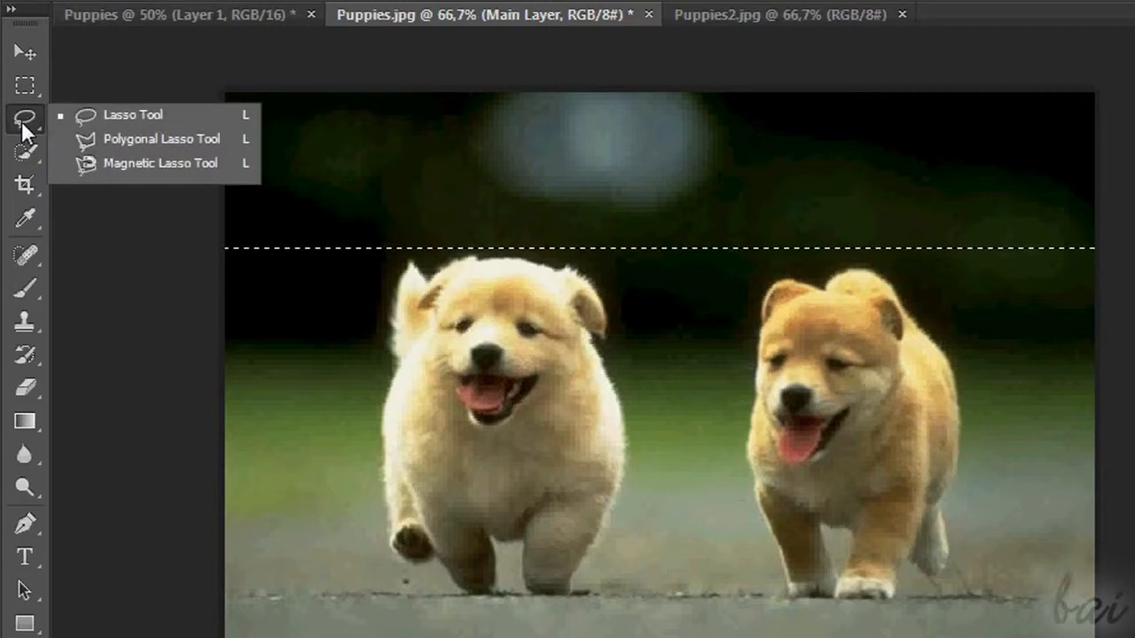
{"action": "left_click", "coordinate": [104, 114]}
{"action": "mouse_move", "coordinate": [788, 182]}
{"action": "left_mouse_down"}
{"action": "mouse_move", "coordinate": [735, 189]}
{"action": "mouse_move", "coordinate": [693, 218]}
{"action": "mouse_move", "coordinate": [643, 192]}
{"action": "mouse_move", "coordinate": [596, 240]}
{"action": "mouse_move", "coordinate": [645, 284]}
{"action": "mouse_move", "coordinate": [691, 261]}
{"action": "mouse_move", "coordinate": [736, 263]}
{"action": "mouse_move", "coordinate": [794, 206]}
{"action": "left_mouse_up"}
{"action": "left_click_drag", "start_coordinate": [794, 199], "coordinate": [788, 185]}
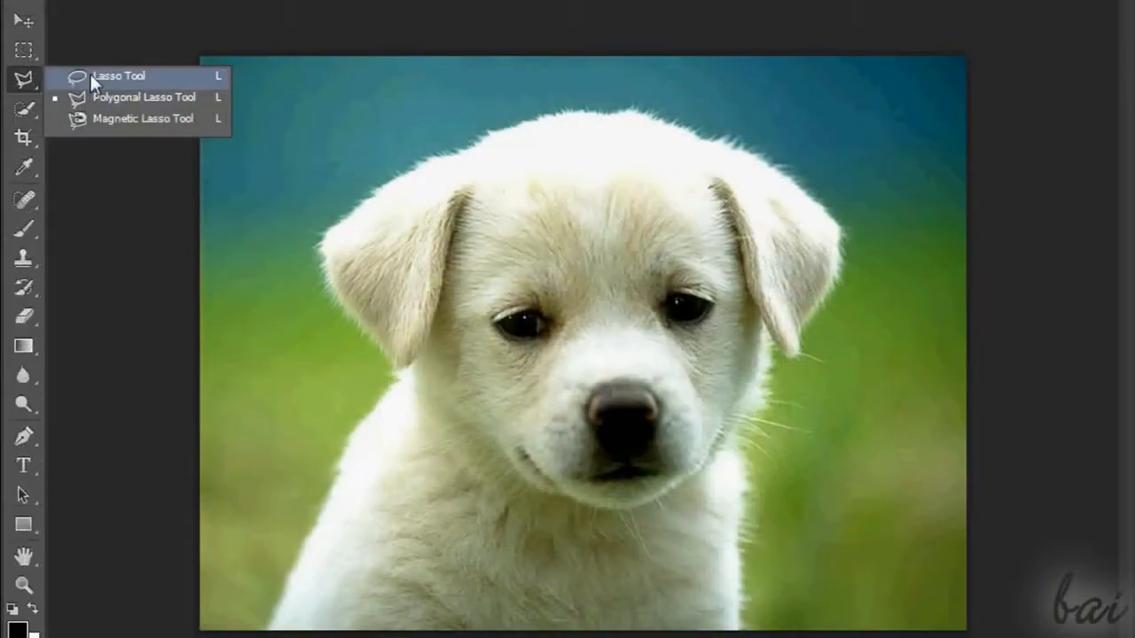
Trace the white puppy's outline freehand with the Lasso tool in Puppies2.jpg
{"action": "left_click", "coordinate": [89, 72]}
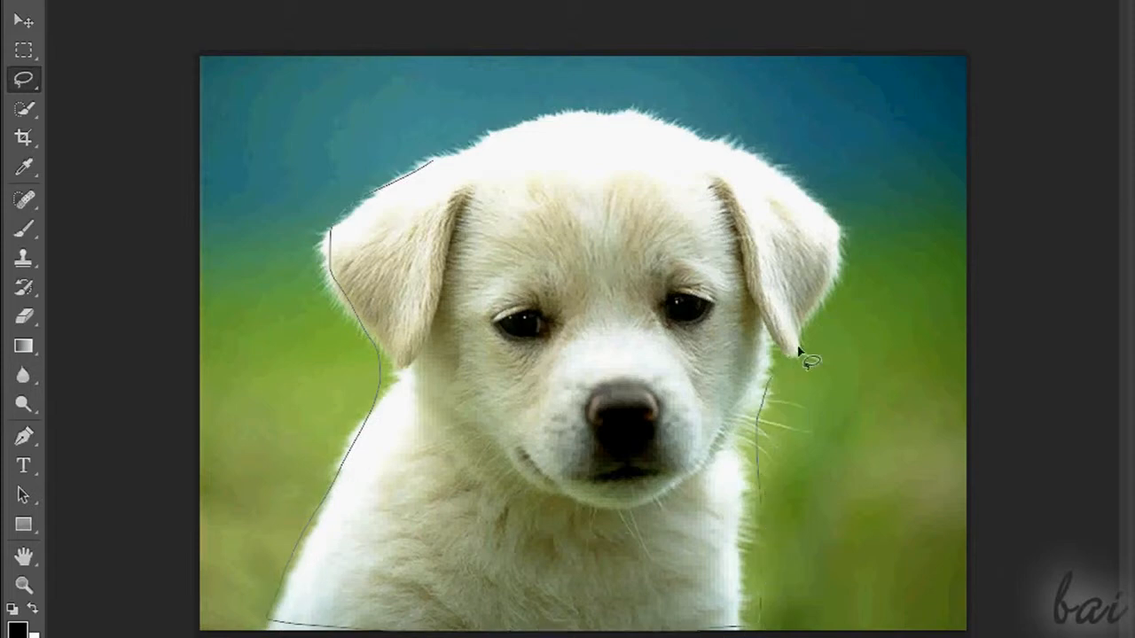
{"action": "left_click_drag", "start_coordinate": [427, 167], "coordinate": [429, 165]}
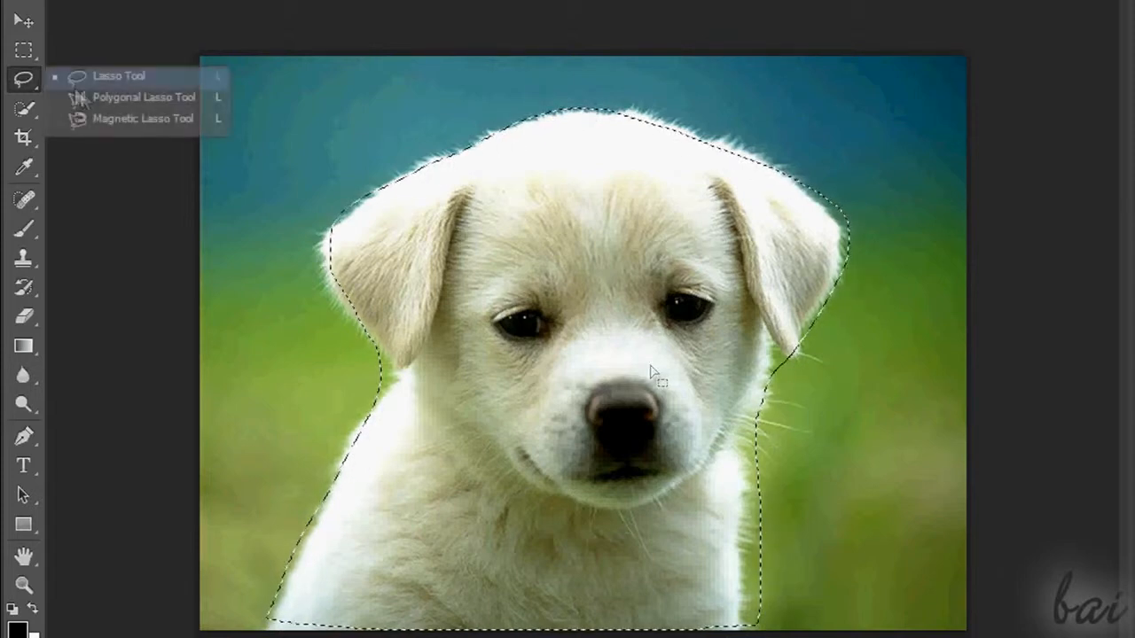
Outline the white puppy with straight segments using the Polygonal Lasso tool, closing the selection at its lower-left starting point
{"action": "left_click", "coordinate": [84, 101]}
{"action": "left_click", "coordinate": [268, 629]}
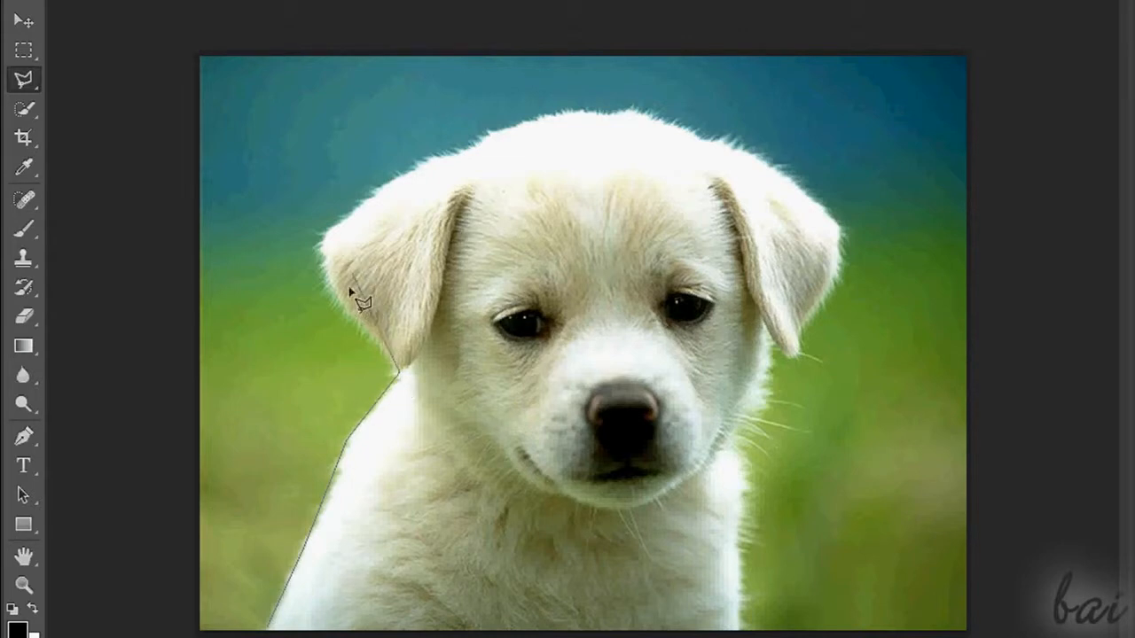
{"action": "left_click", "coordinate": [328, 283]}
{"action": "left_click", "coordinate": [326, 235]}
{"action": "left_click", "coordinate": [436, 158]}
{"action": "left_click", "coordinate": [628, 112]}
{"action": "left_click", "coordinate": [736, 147]}
{"action": "left_click", "coordinate": [835, 221]}
{"action": "left_click", "coordinate": [743, 451]}
{"action": "left_click", "coordinate": [752, 515]}
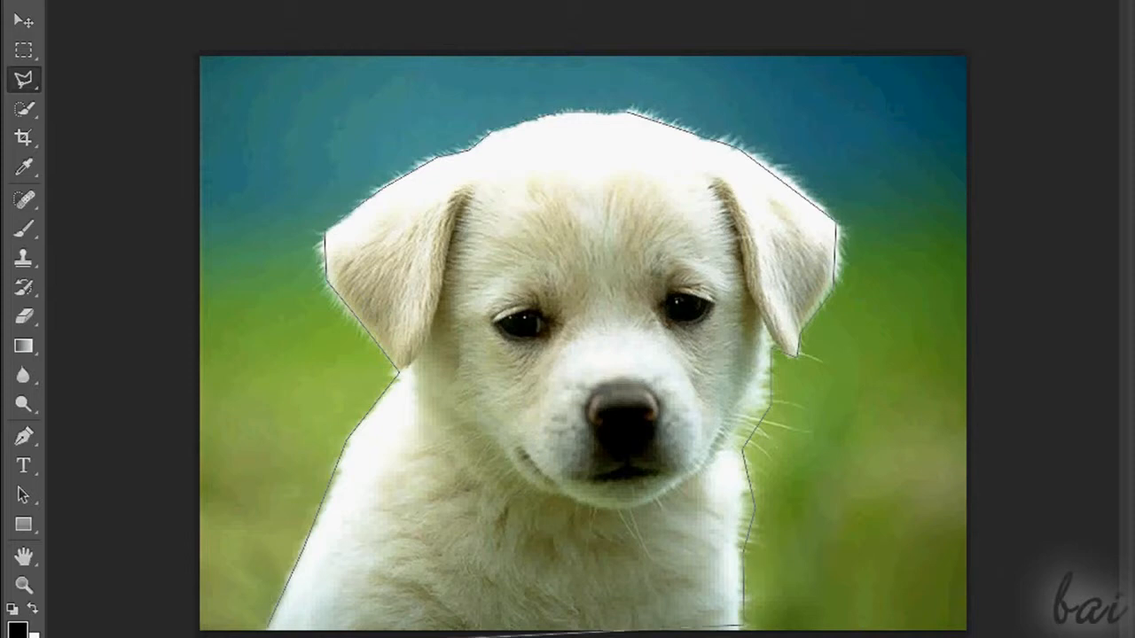
{"action": "left_click", "coordinate": [270, 629]}
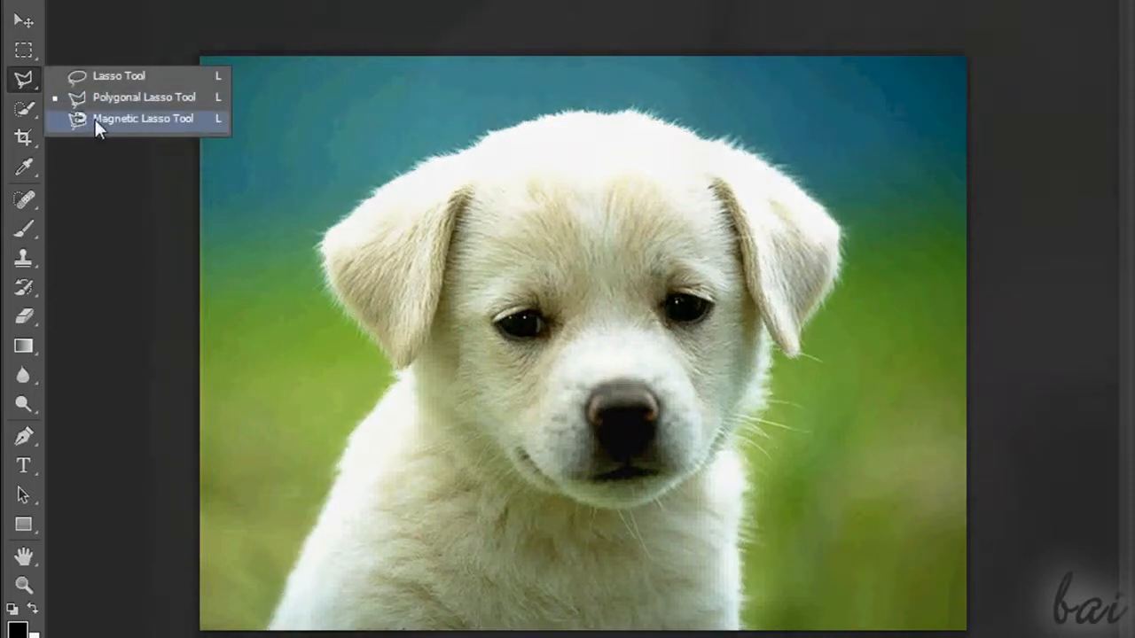
Trace the puppy's head edge with the Magnetic Lasso, and draw and reposition a freehand Lasso selection over the left ear and blue background
{"action": "left_click", "coordinate": [95, 119]}
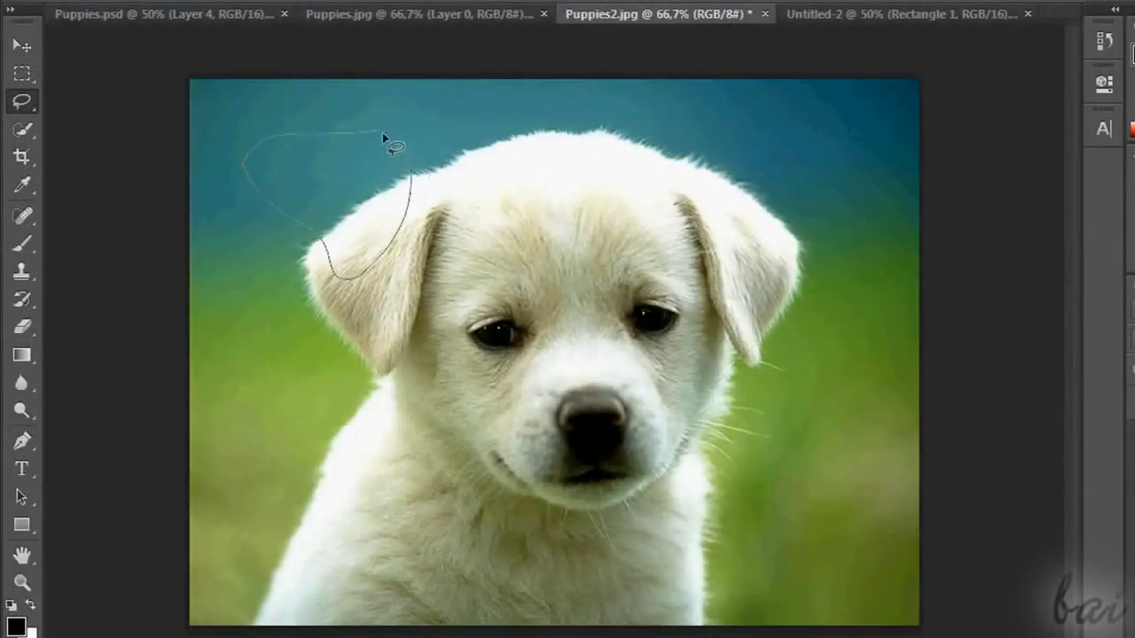
{"action": "left_click_drag", "start_coordinate": [382, 133], "coordinate": [385, 142]}
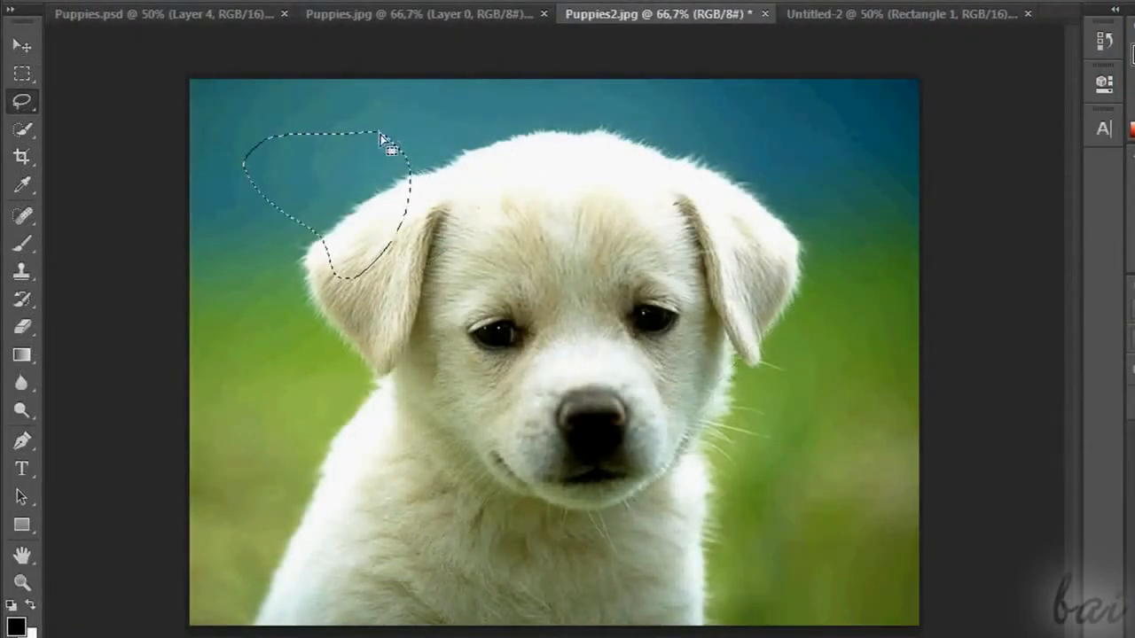
{"action": "mouse_move", "coordinate": [351, 184]}
{"action": "left_mouse_down"}
{"action": "mouse_move", "coordinate": [802, 195]}
{"action": "mouse_move", "coordinate": [335, 200]}
{"action": "mouse_move", "coordinate": [333, 243]}
{"action": "left_mouse_up"}
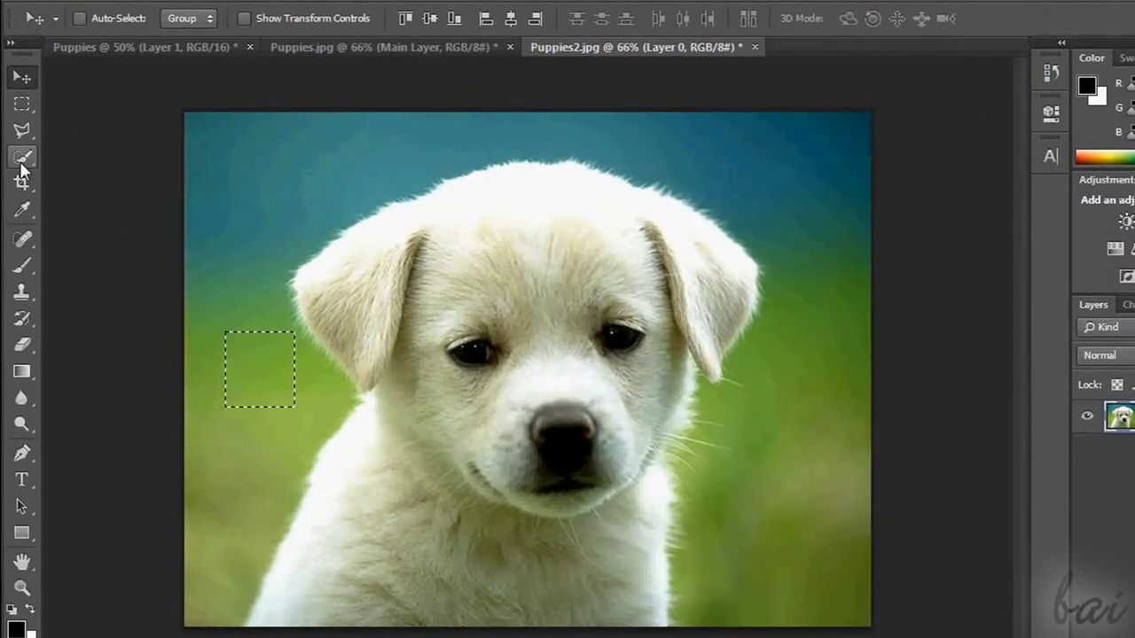
Clear the existing selection and paint a Quick Selection over the puppy's forehead, between the eyes and toward the left ear
{"action": "left_click", "coordinate": [21, 159]}
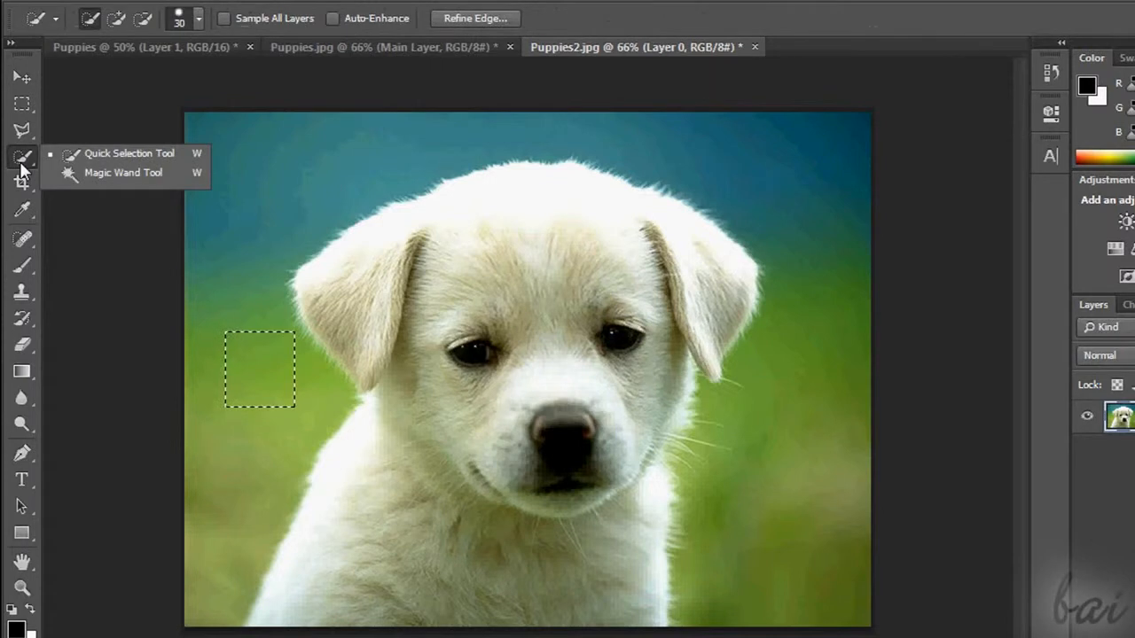
{"action": "left_click", "coordinate": [112, 156]}
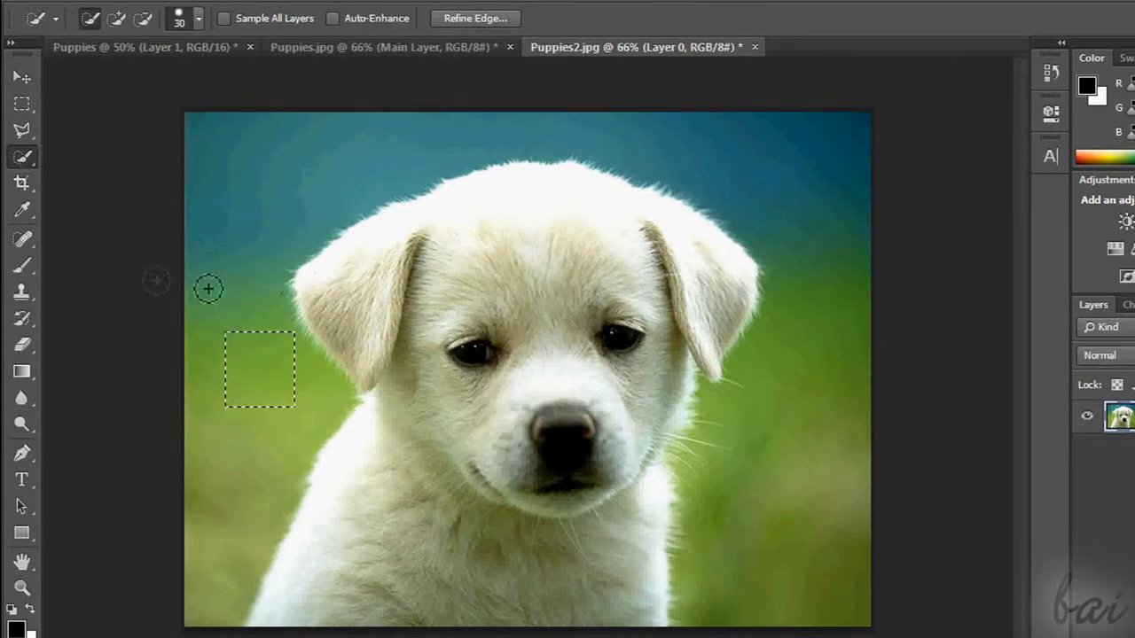
{"action": "key", "text": "ctrl+d"}
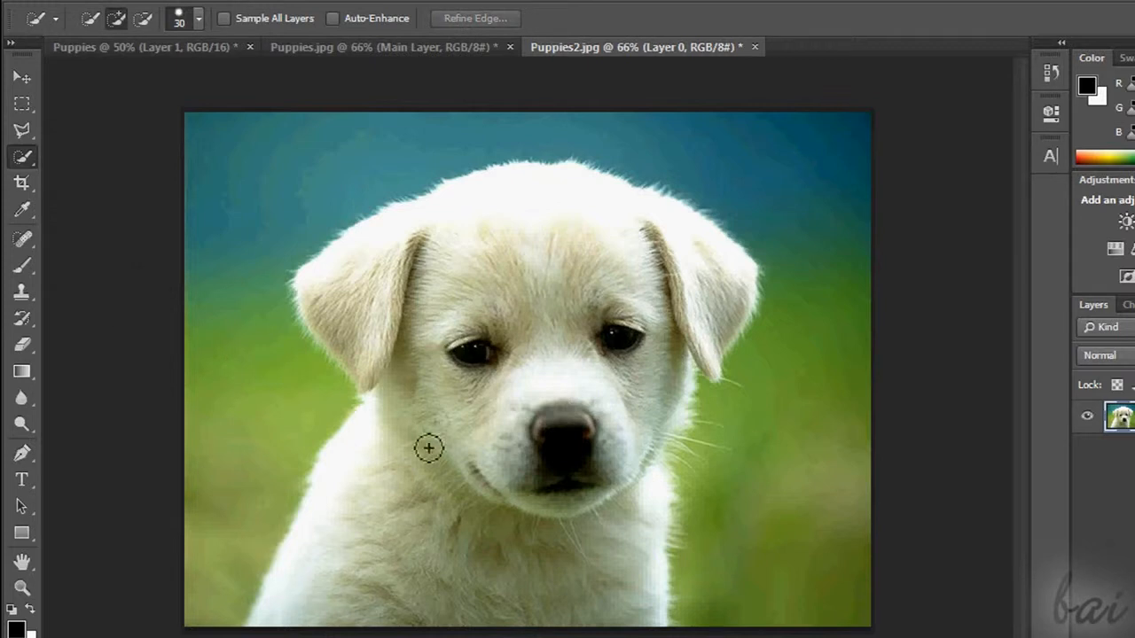
{"action": "left_click", "coordinate": [519, 263]}
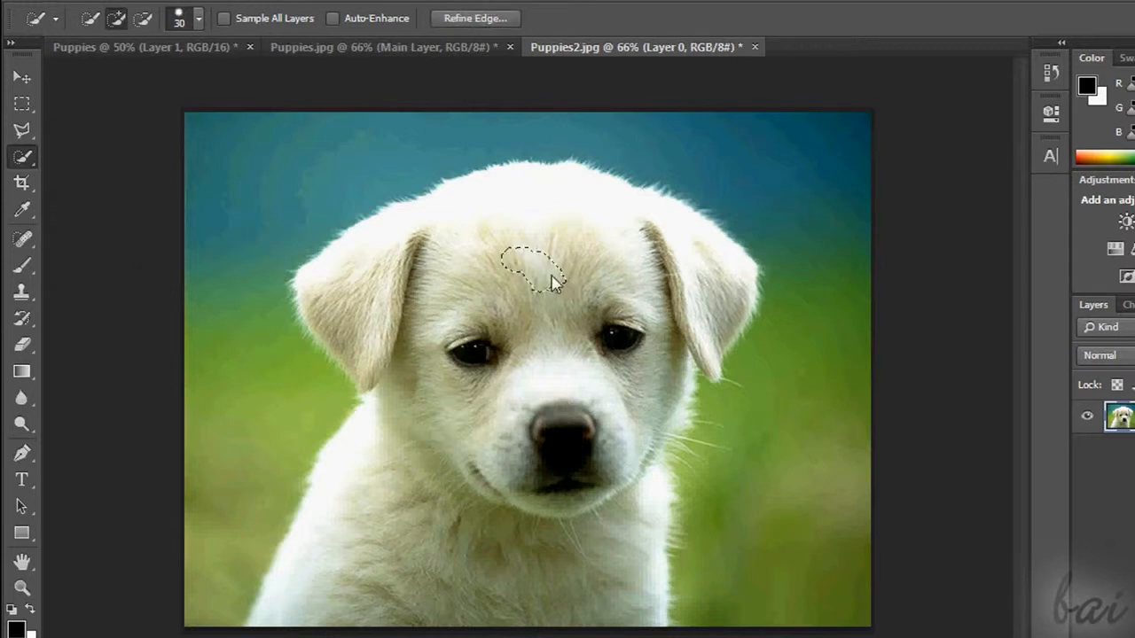
{"action": "left_click", "coordinate": [552, 340]}
{"action": "left_click", "coordinate": [455, 290]}
{"action": "left_click", "coordinate": [514, 303]}
{"action": "left_click", "coordinate": [513, 340]}
{"action": "mouse_move", "coordinate": [469, 325]}
{"action": "left_mouse_down"}
{"action": "mouse_move", "coordinate": [425, 293]}
{"action": "mouse_move", "coordinate": [387, 302]}
{"action": "left_mouse_up"}
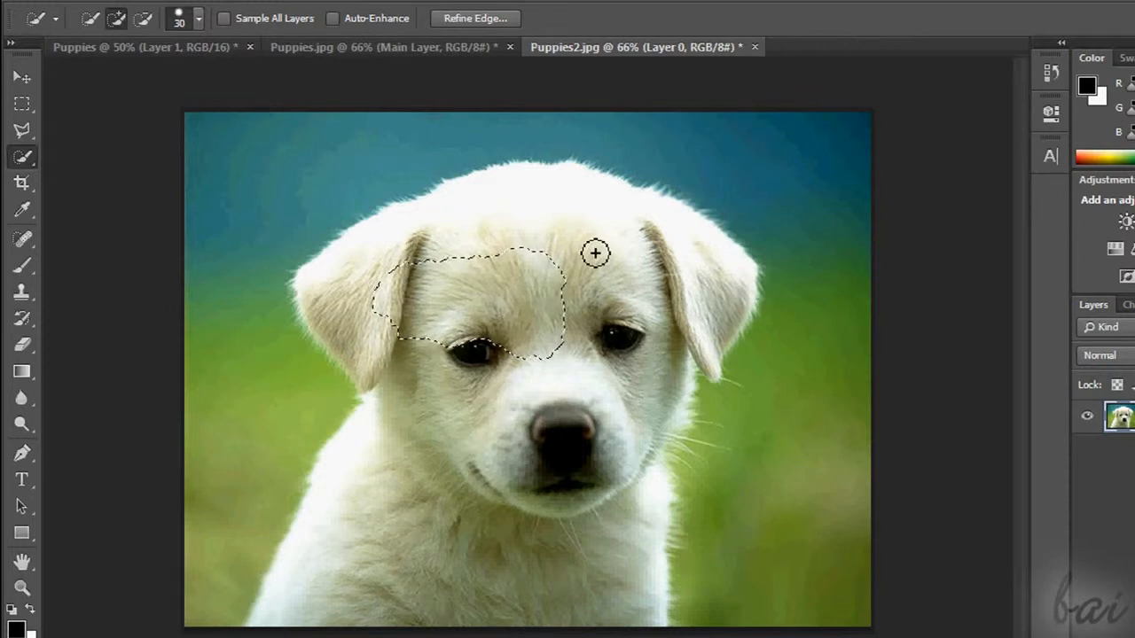
Set the Quick Selection brush size to 59 px and extend the selection over the puppy's whole head, ears and body
{"action": "left_click", "coordinate": [200, 17]}
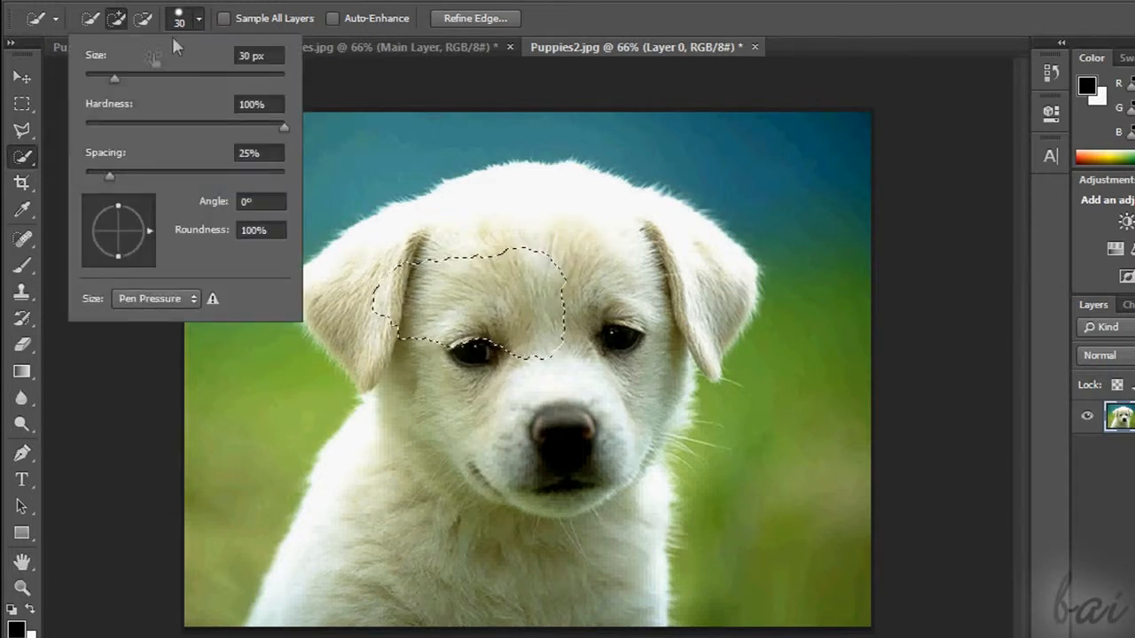
{"action": "left_click_drag", "start_coordinate": [114, 78], "coordinate": [145, 79]}
{"action": "left_click", "coordinate": [204, 16]}
{"action": "mouse_move", "coordinate": [340, 247]}
{"action": "left_mouse_down"}
{"action": "mouse_move", "coordinate": [367, 274]}
{"action": "mouse_move", "coordinate": [458, 253]}
{"action": "mouse_move", "coordinate": [536, 417]}
{"action": "left_mouse_up"}
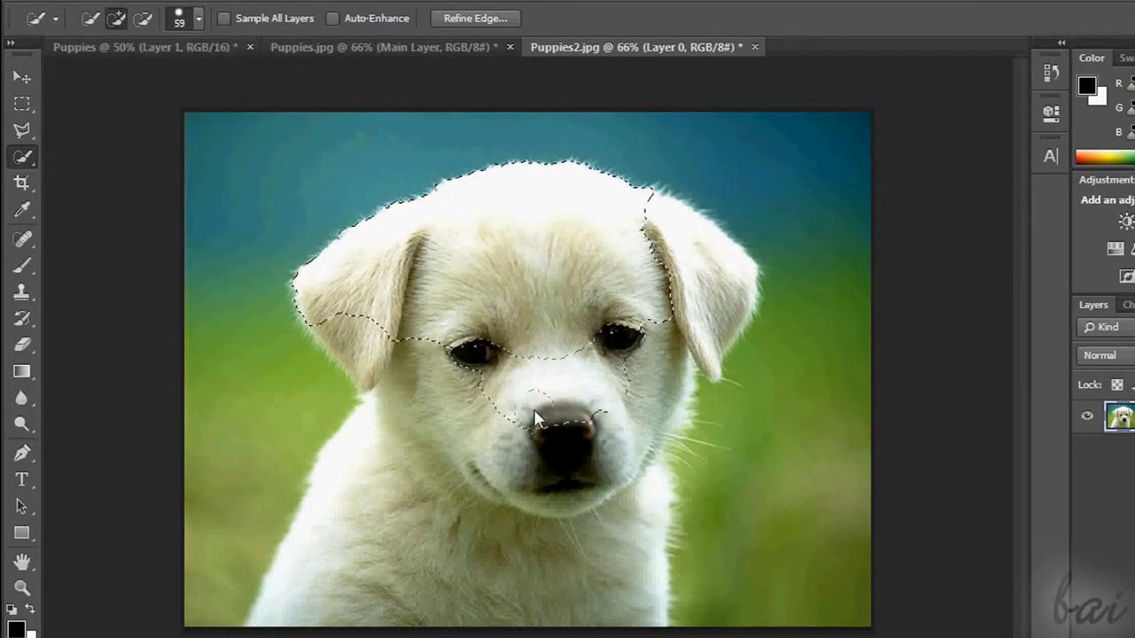
{"action": "mouse_move", "coordinate": [417, 494]}
{"action": "left_mouse_down"}
{"action": "mouse_move", "coordinate": [473, 444]}
{"action": "mouse_move", "coordinate": [475, 454]}
{"action": "left_mouse_up"}
{"action": "mouse_move", "coordinate": [520, 539]}
{"action": "left_mouse_down"}
{"action": "mouse_move", "coordinate": [593, 451]}
{"action": "mouse_move", "coordinate": [684, 292]}
{"action": "mouse_move", "coordinate": [674, 306]}
{"action": "left_mouse_up"}
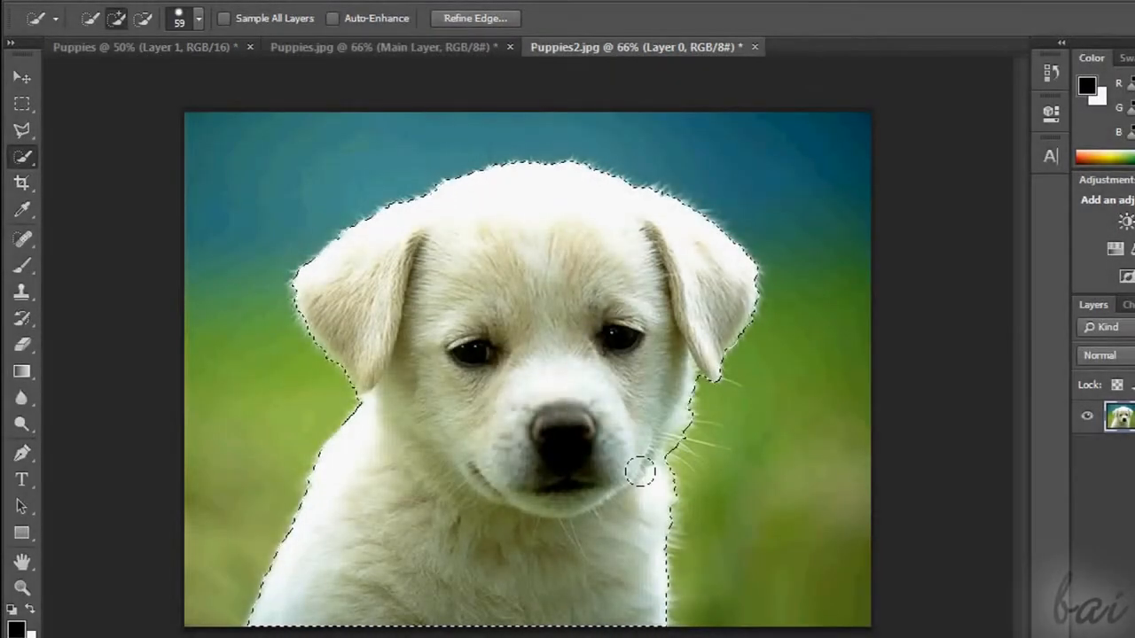
Using a 59 px Quick Selection brush, select small spots on the left ear, brow and green background, and undo the background spot
{"action": "left_click", "coordinate": [345, 89]}
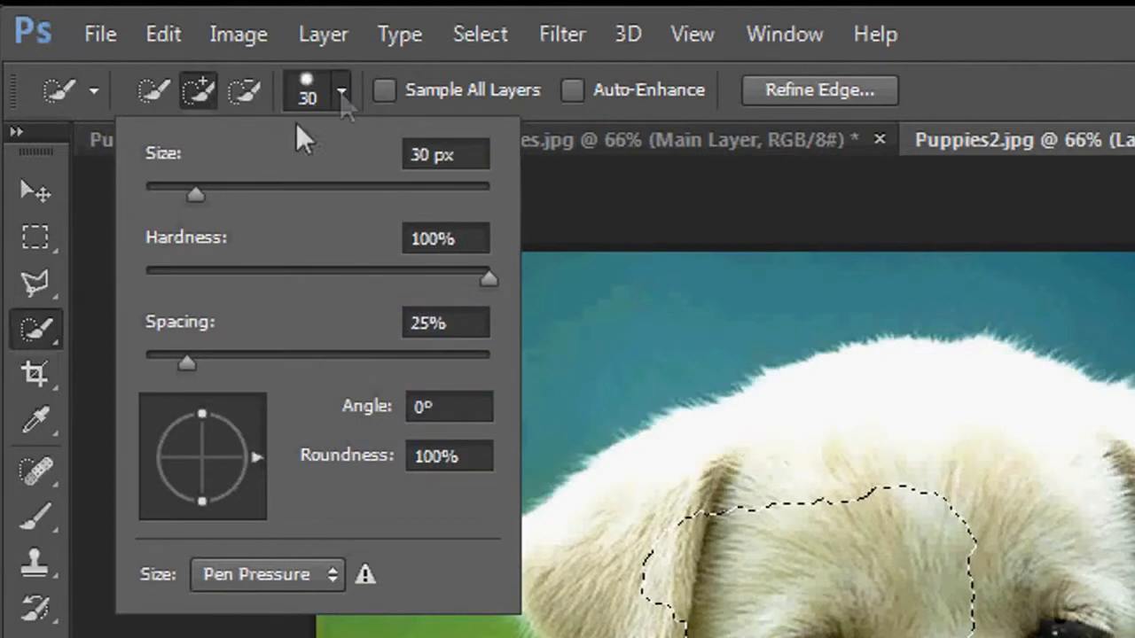
{"action": "left_click_drag", "start_coordinate": [194, 196], "coordinate": [203, 197]}
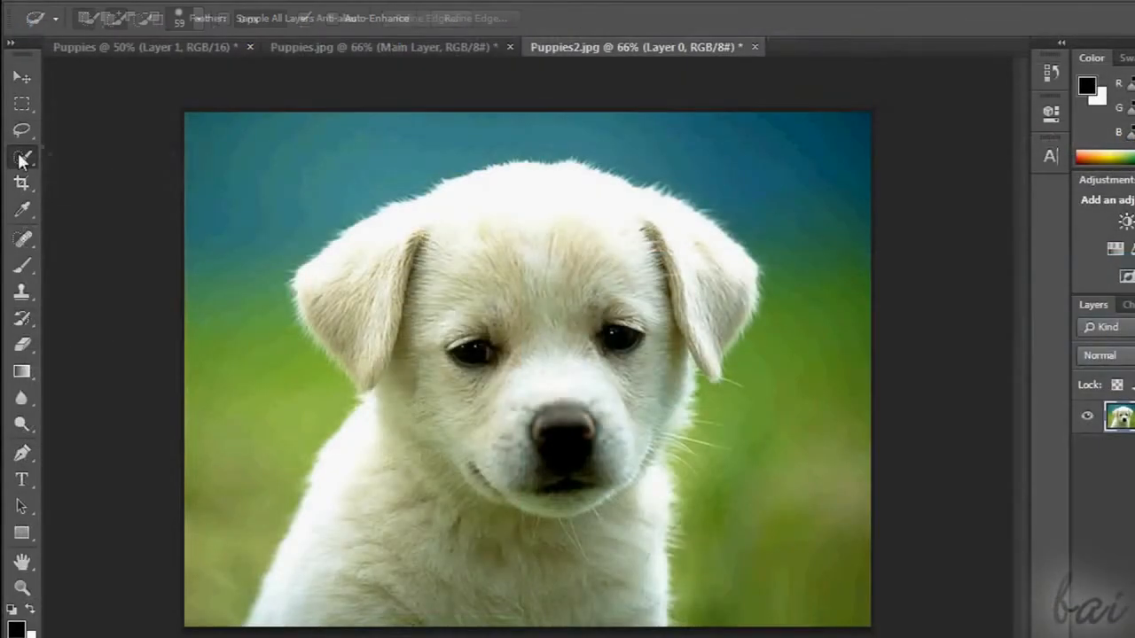
{"action": "right_click", "coordinate": [22, 157]}
{"action": "left_click", "coordinate": [99, 151]}
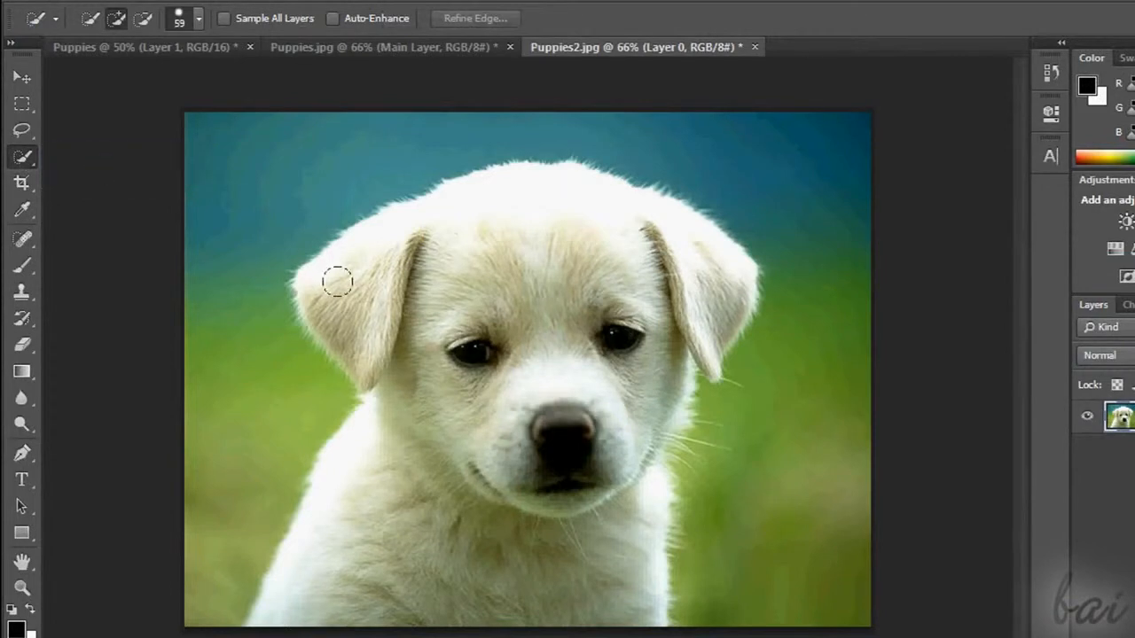
{"action": "left_click", "coordinate": [400, 293]}
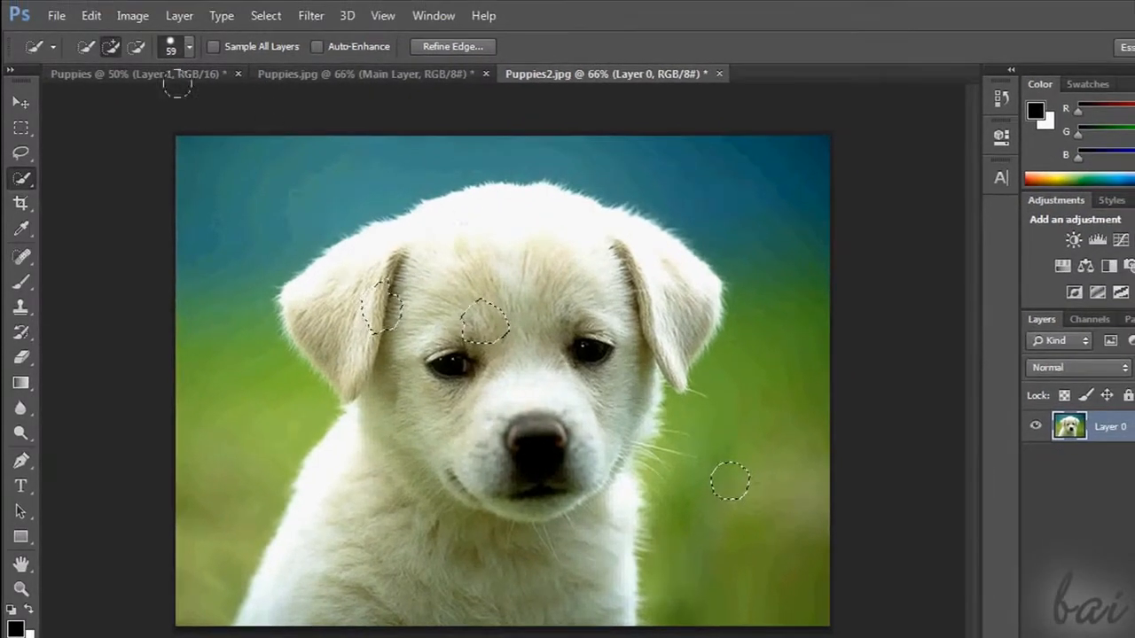
{"action": "left_click", "coordinate": [91, 16]}
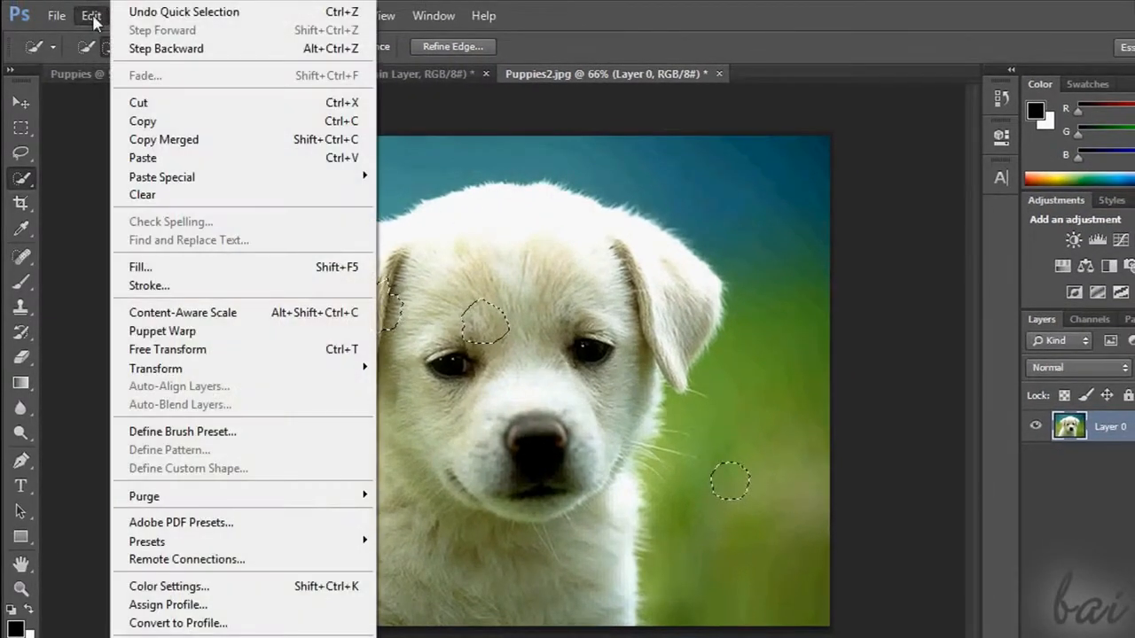
{"action": "left_click", "coordinate": [273, 14]}
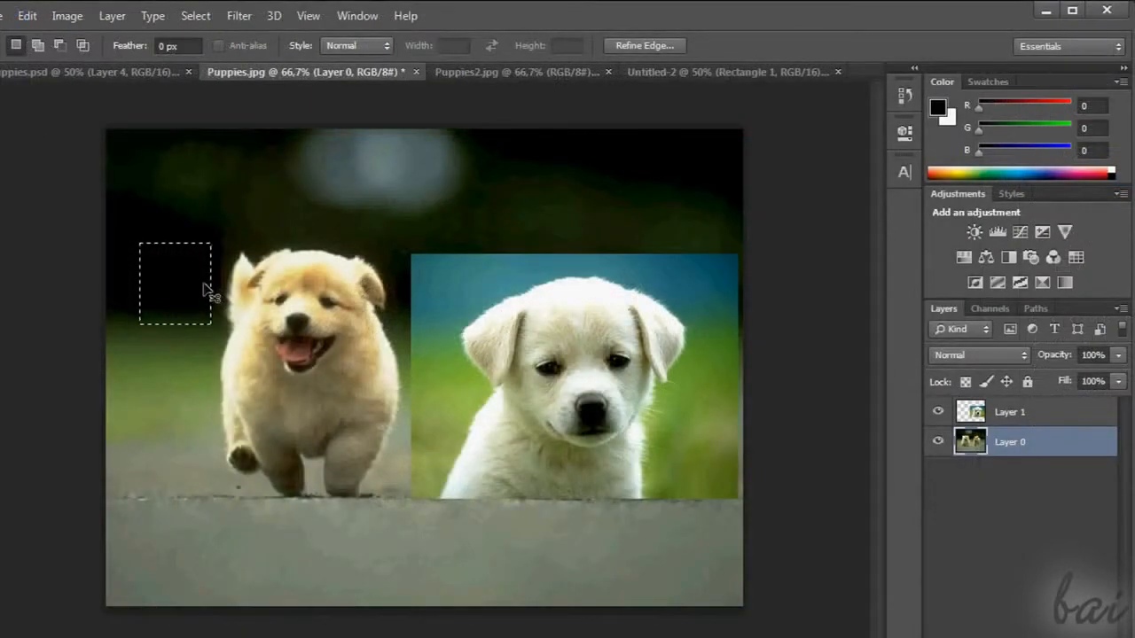
Delete a rectangular area beside the running puppy on Layer 0 of Puppies.jpg, and undo the deletion
{"action": "key", "text": "Delete"}
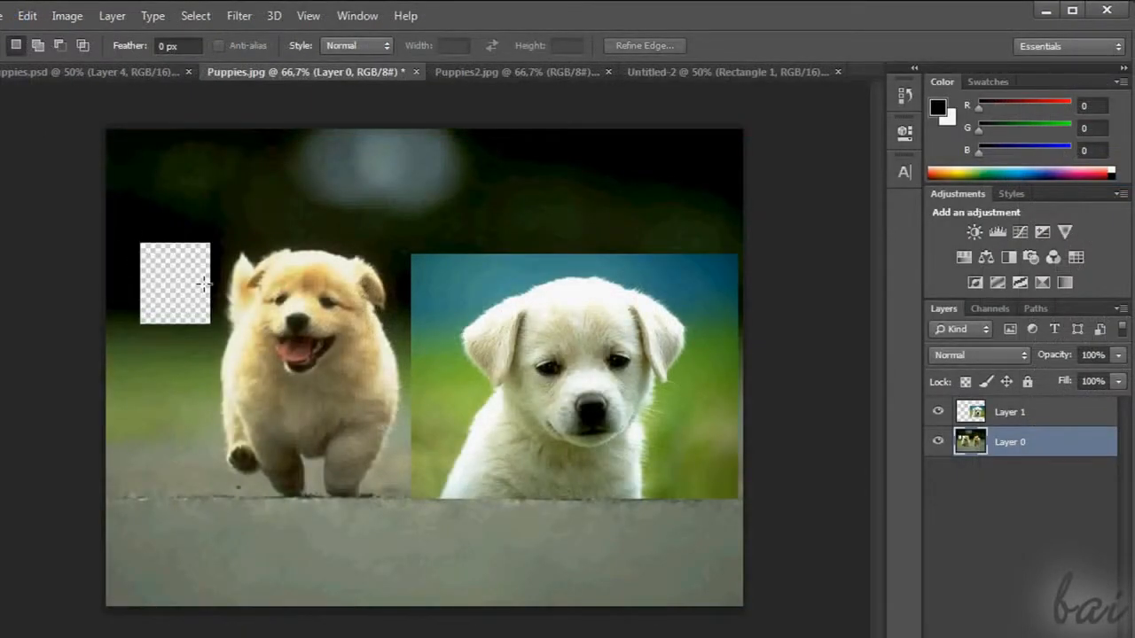
{"action": "key", "text": "ctrl+z"}
{"action": "left_click", "coordinate": [27, 16]}
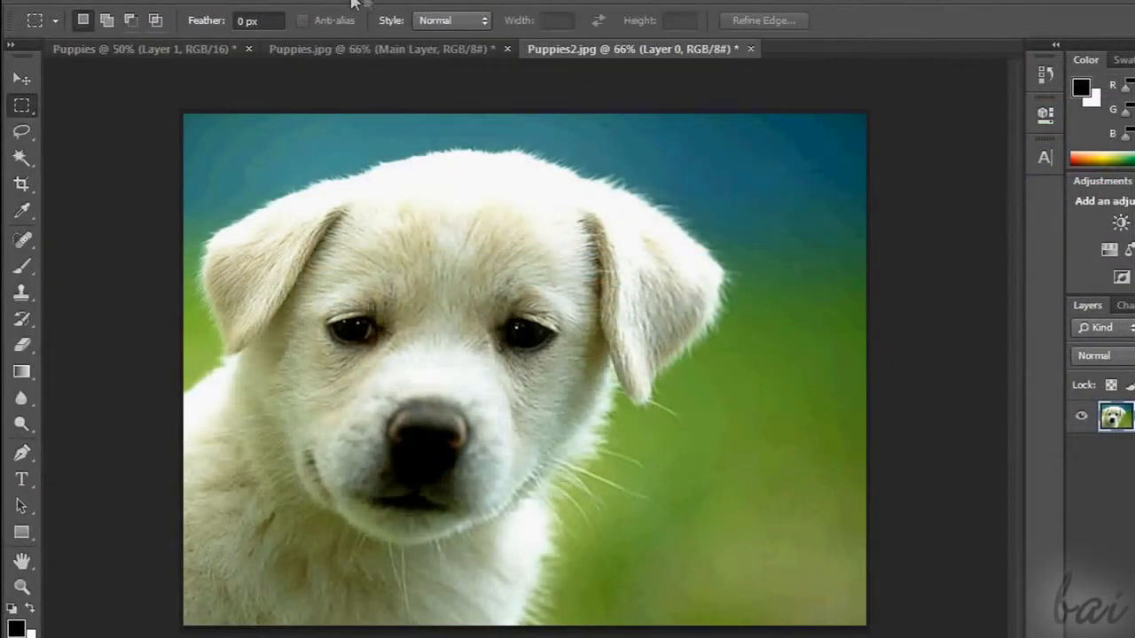
Show the History panel and revert Puppies2.jpg to the latest Rectangular Marquee state and to the Lasso state before it
{"action": "left_click", "coordinate": [452, 0]}
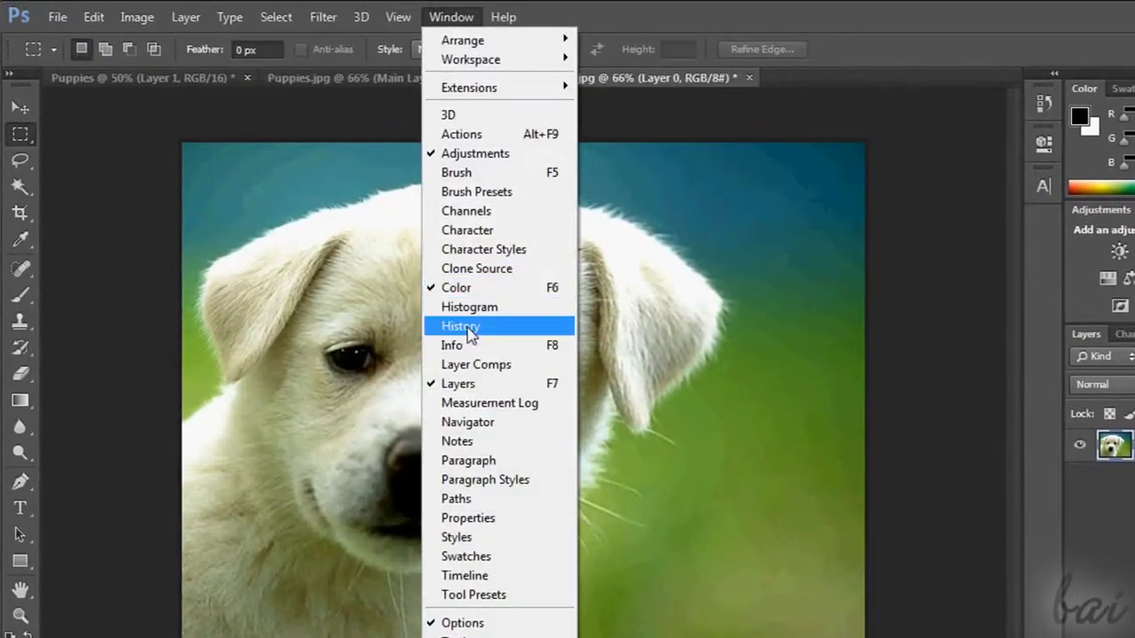
{"action": "left_click", "coordinate": [467, 299]}
{"action": "left_click_drag", "start_coordinate": [947, 204], "coordinate": [914, 568]}
{"action": "left_click", "coordinate": [905, 514]}
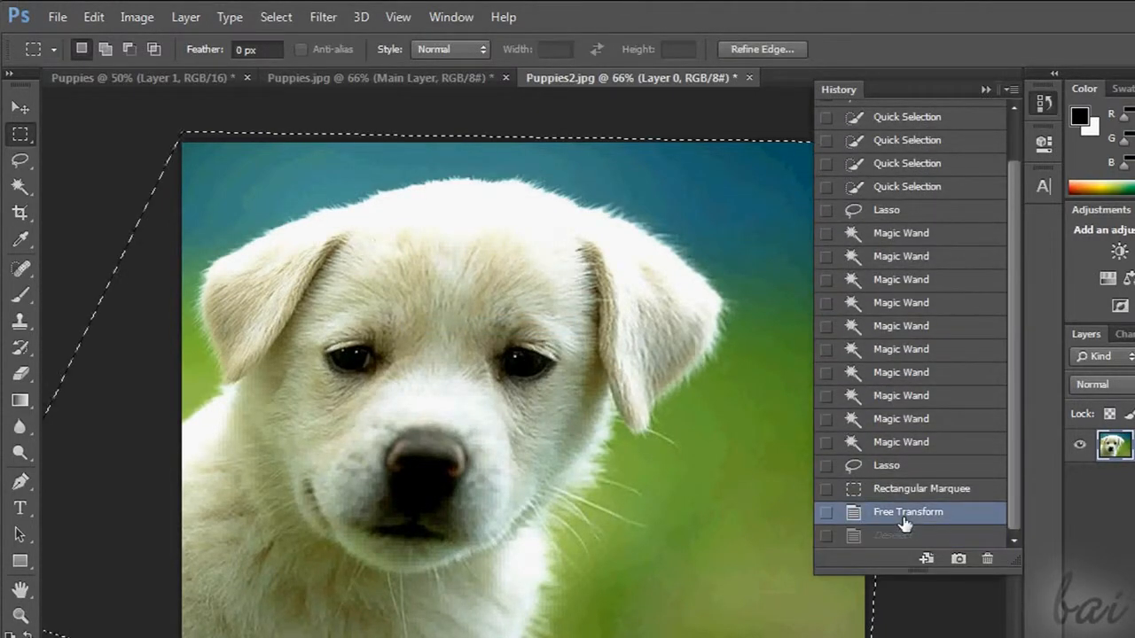
{"action": "left_click", "coordinate": [914, 467]}
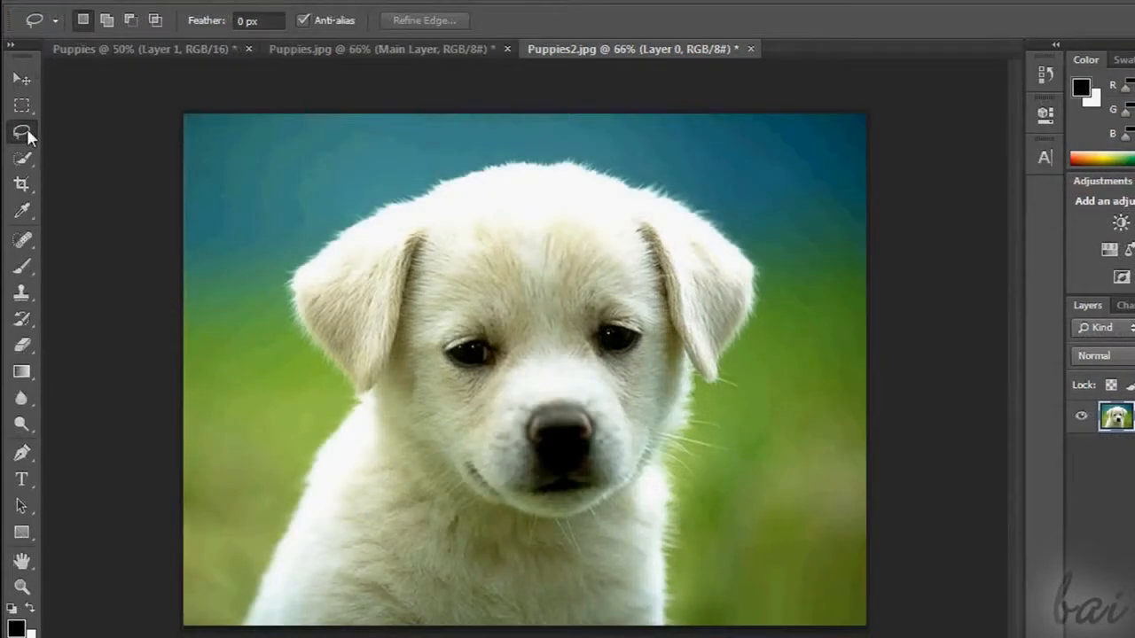
Sample the puppy's forehead, top of the head, both ears and left eye with the Magic Wand at a tolerance of 32
{"action": "left_click", "coordinate": [19, 188]}
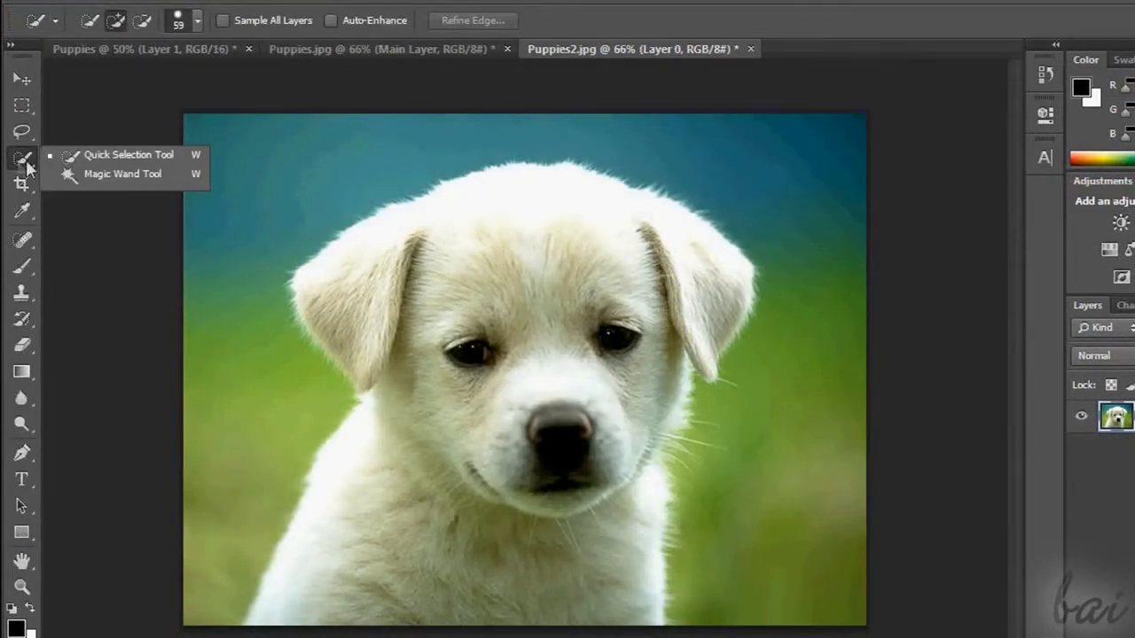
{"action": "left_click", "coordinate": [140, 177]}
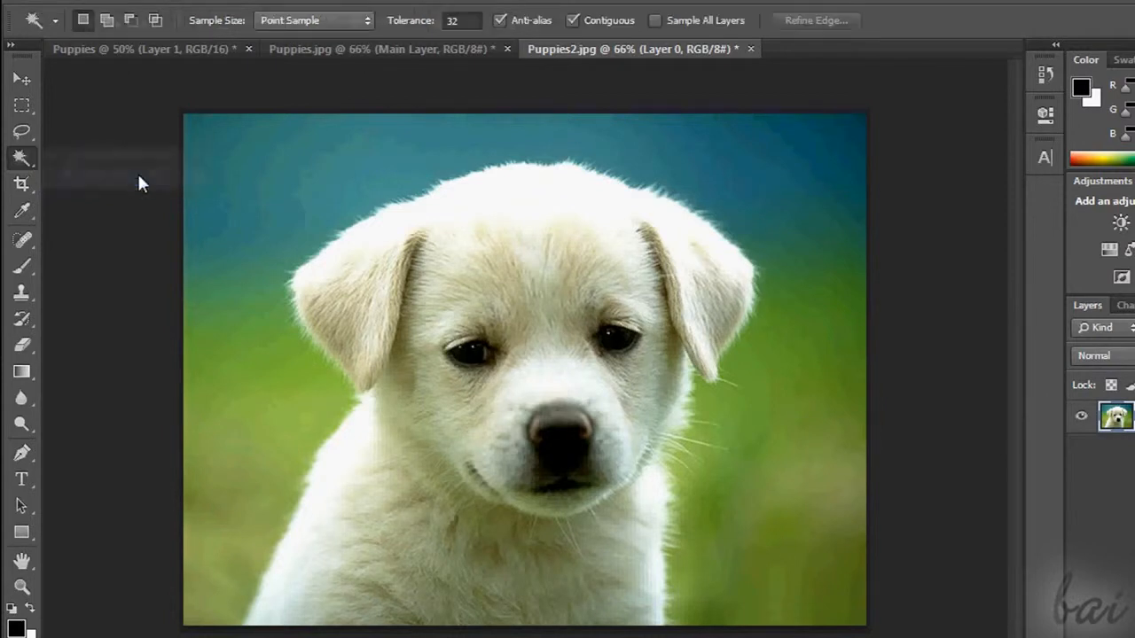
{"action": "left_click", "coordinate": [541, 292]}
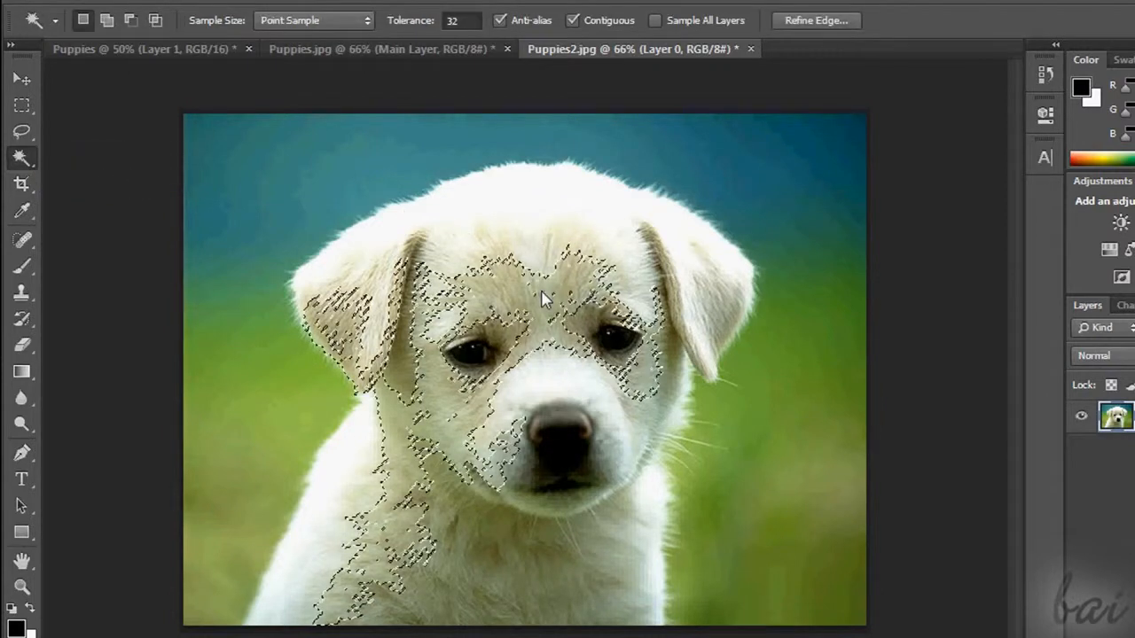
{"action": "left_click", "coordinate": [580, 238]}
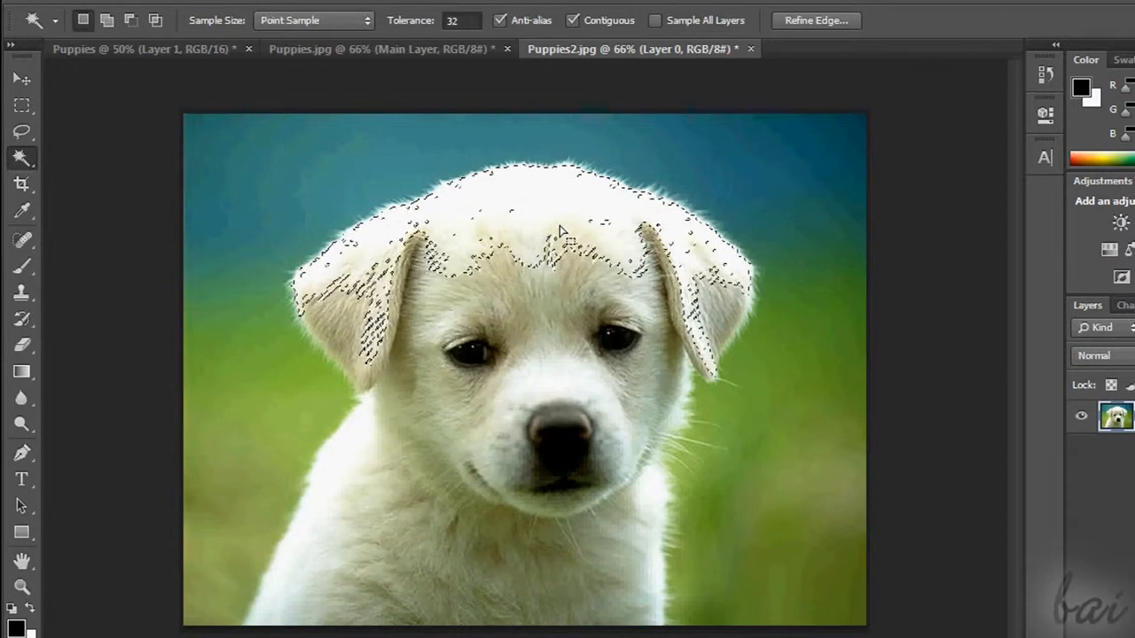
{"action": "left_click", "coordinate": [720, 317]}
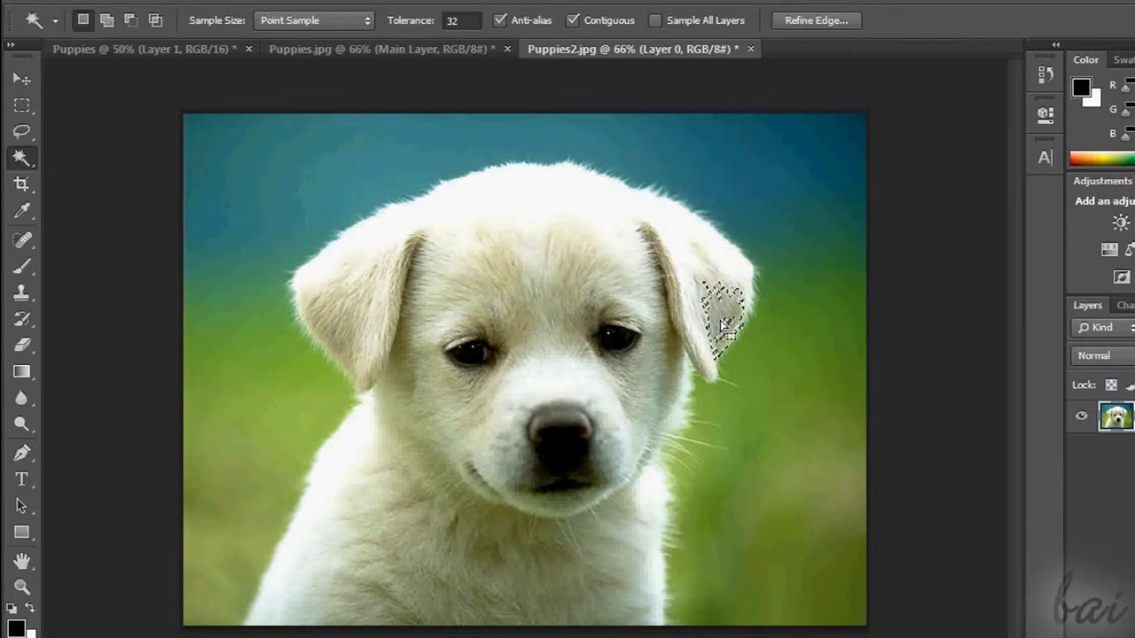
{"action": "left_click", "coordinate": [368, 312]}
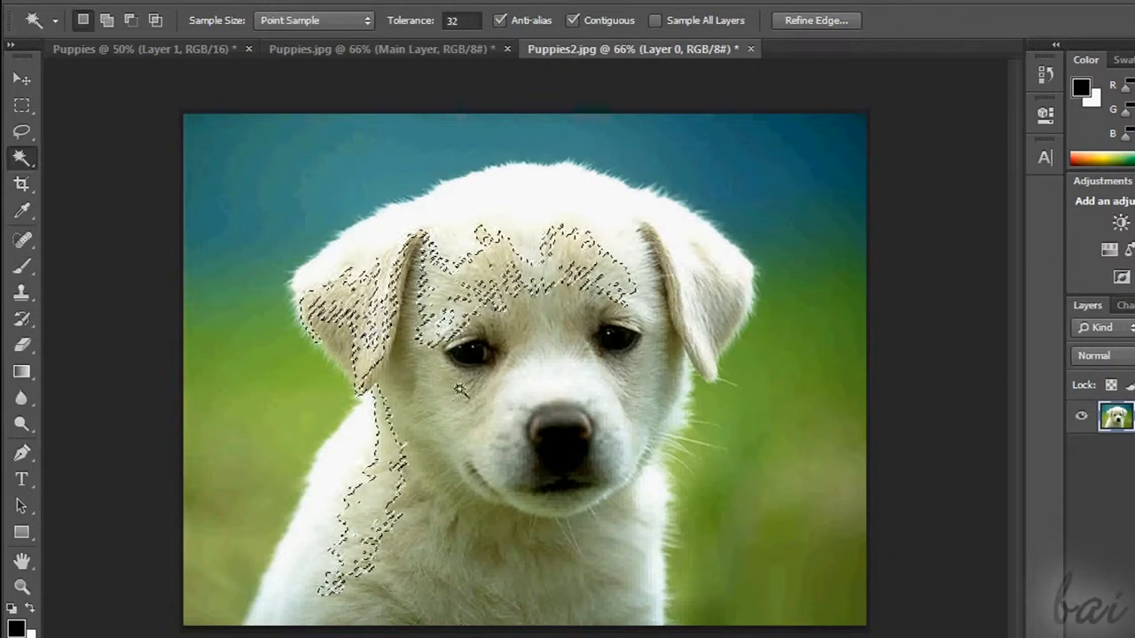
{"action": "left_click", "coordinate": [474, 353]}
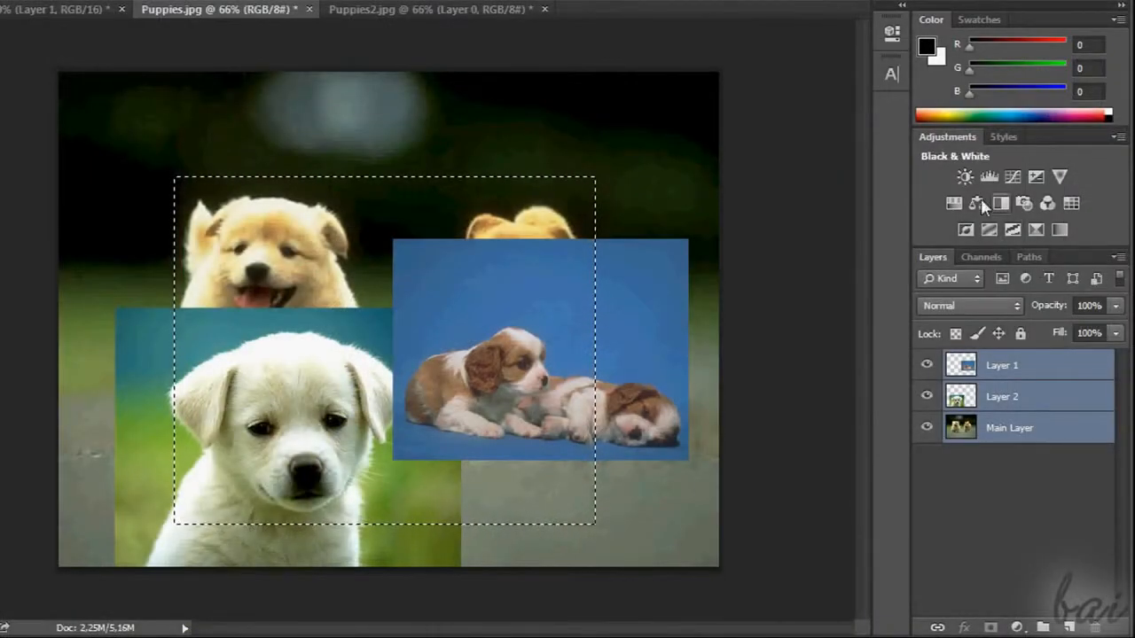
Add a Brightness/Contrast adjustment for the selected rectangular area of Puppies.jpg and adjust its settings
{"action": "left_click", "coordinate": [965, 176]}
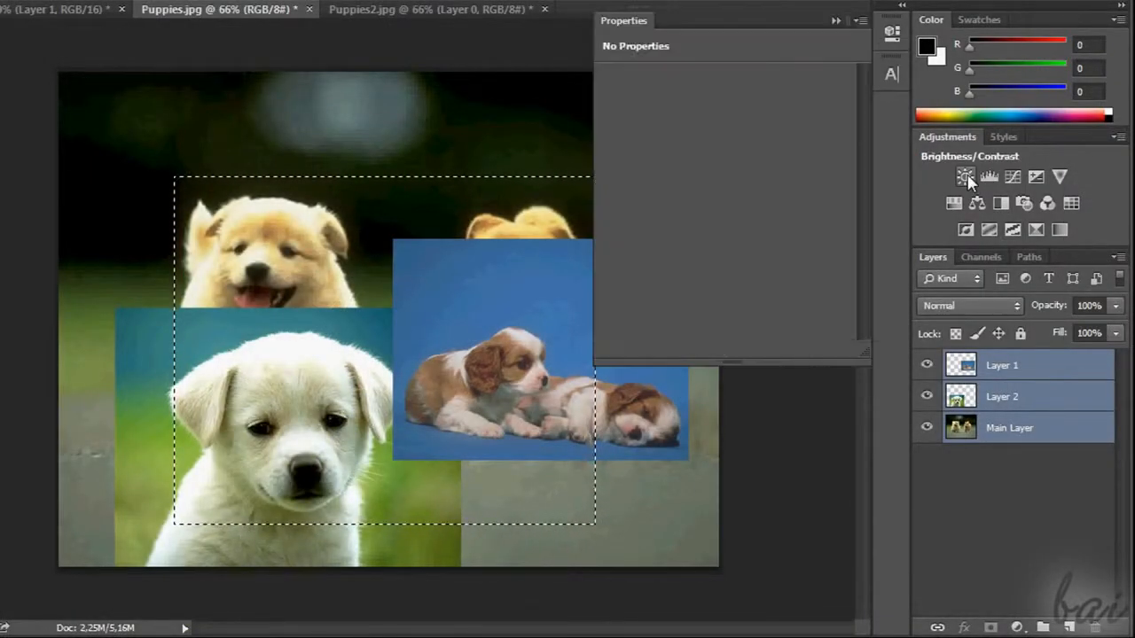
{"action": "left_click_drag", "start_coordinate": [746, 130], "coordinate": [781, 142]}
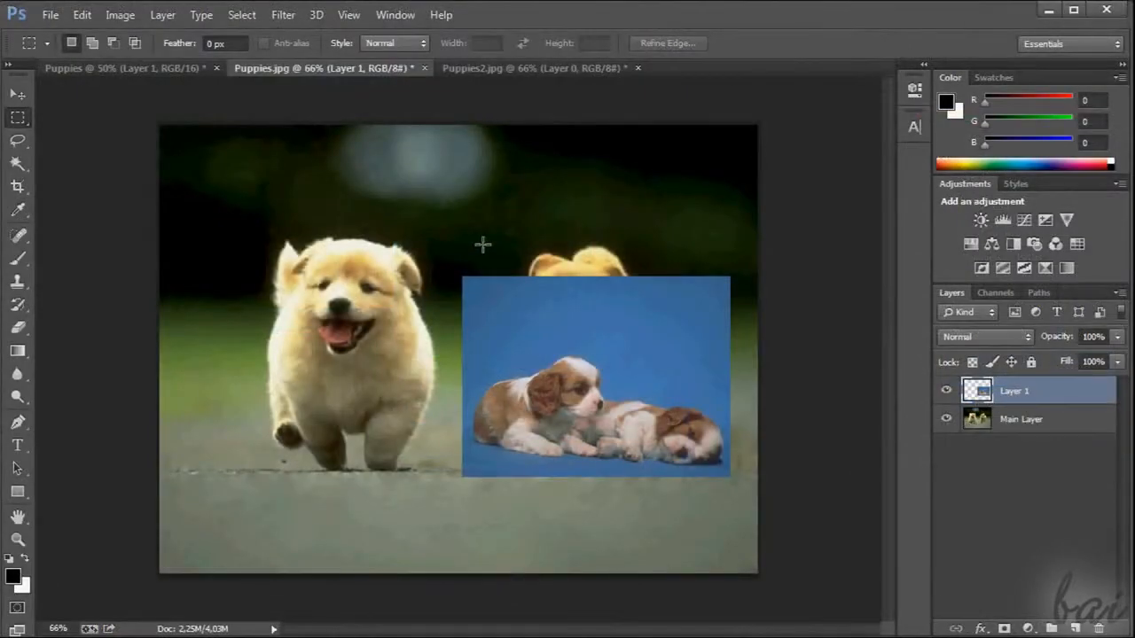
Copy a rectangular area around the sleeping puppies from Layer 1 to a new layer and move the copy over the running puppy's head
{"action": "left_click_drag", "start_coordinate": [482, 244], "coordinate": [719, 484]}
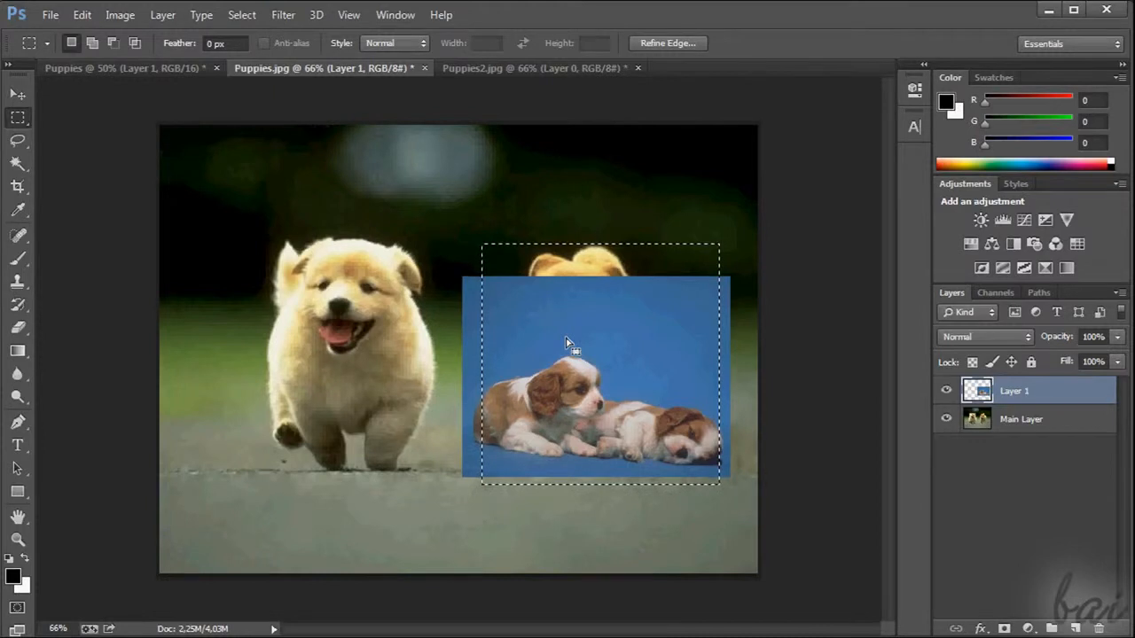
{"action": "key", "text": "ctrl+j"}
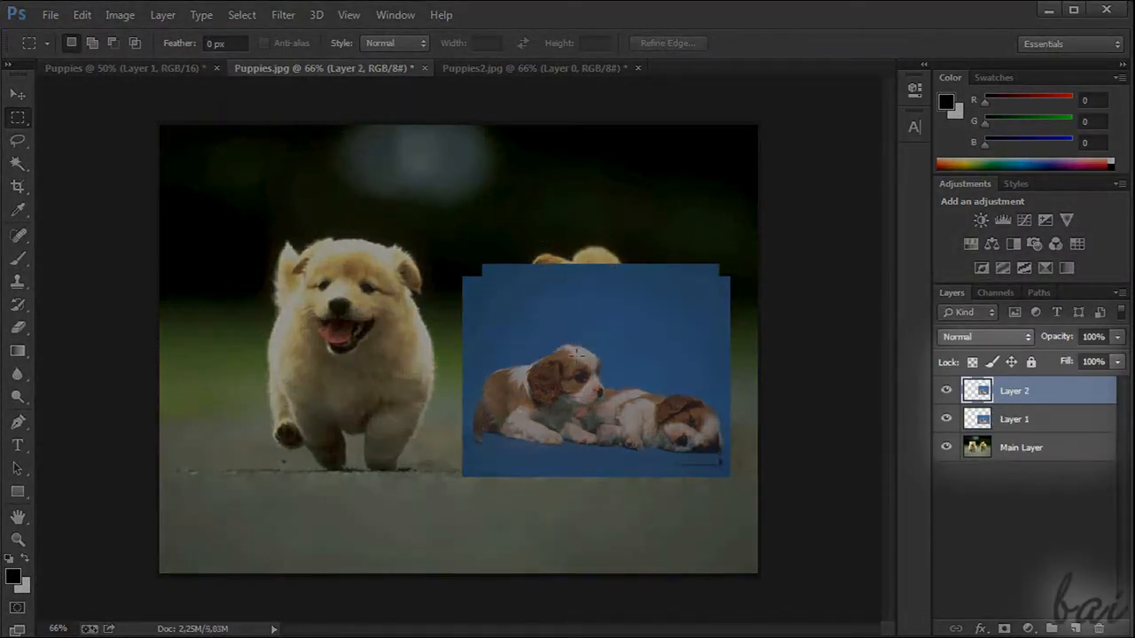
{"action": "left_click_drag", "start_coordinate": [576, 359], "coordinate": [312, 235]}
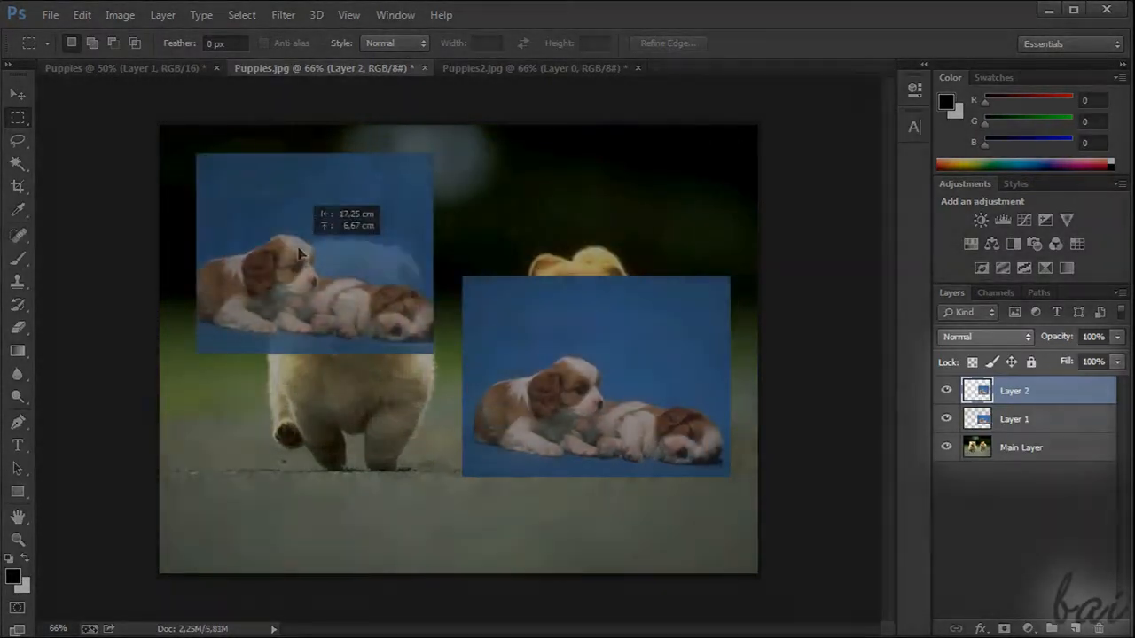
Copy a rectangular area around the right-hand puppy from the Main Layer to a new layer and move the copy over the left puppy
{"action": "left_click_drag", "start_coordinate": [497, 233], "coordinate": [689, 504]}
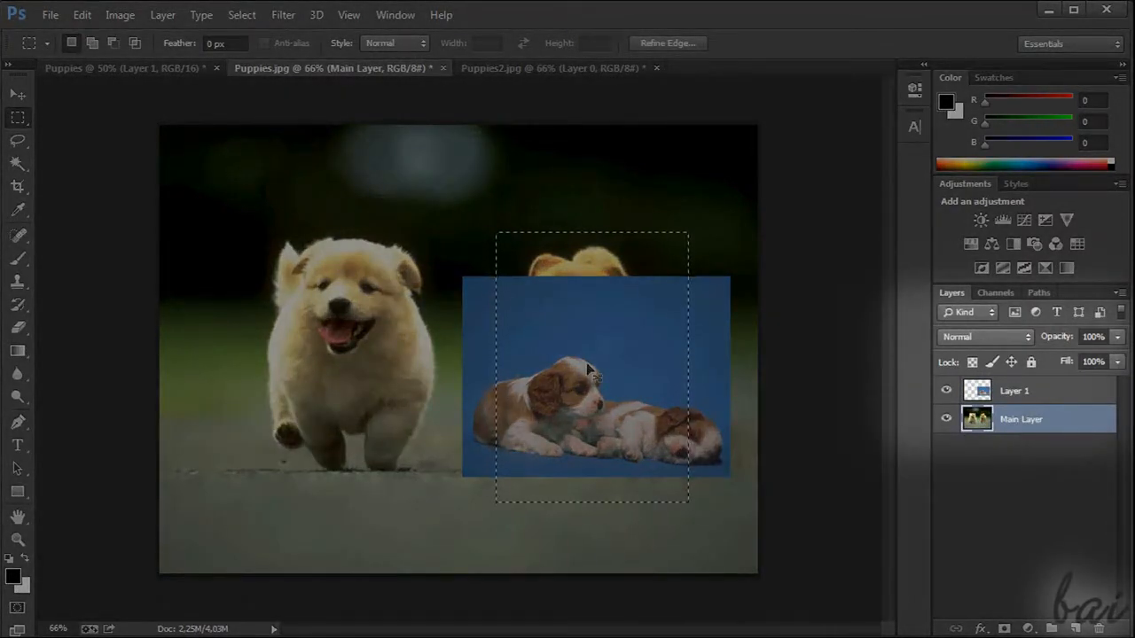
{"action": "key", "text": "ctrl+j"}
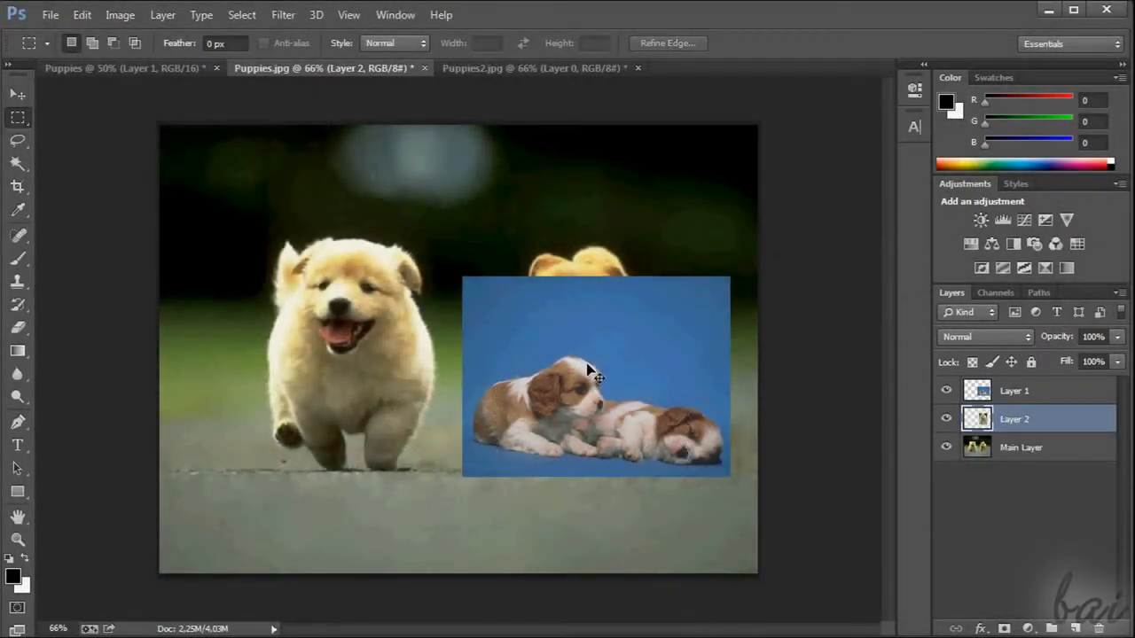
{"action": "left_click_drag", "start_coordinate": [590, 364], "coordinate": [277, 327]}
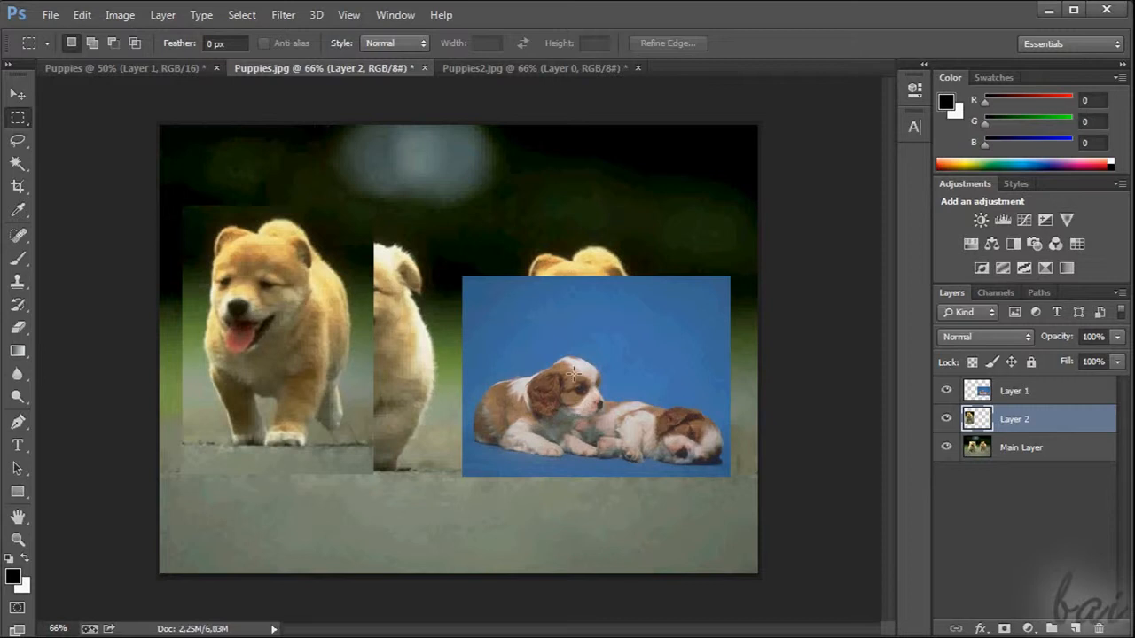
Undo the last move of the copied puppy area and delete Layer 2 from Puppies.jpg
{"action": "left_click", "coordinate": [81, 14]}
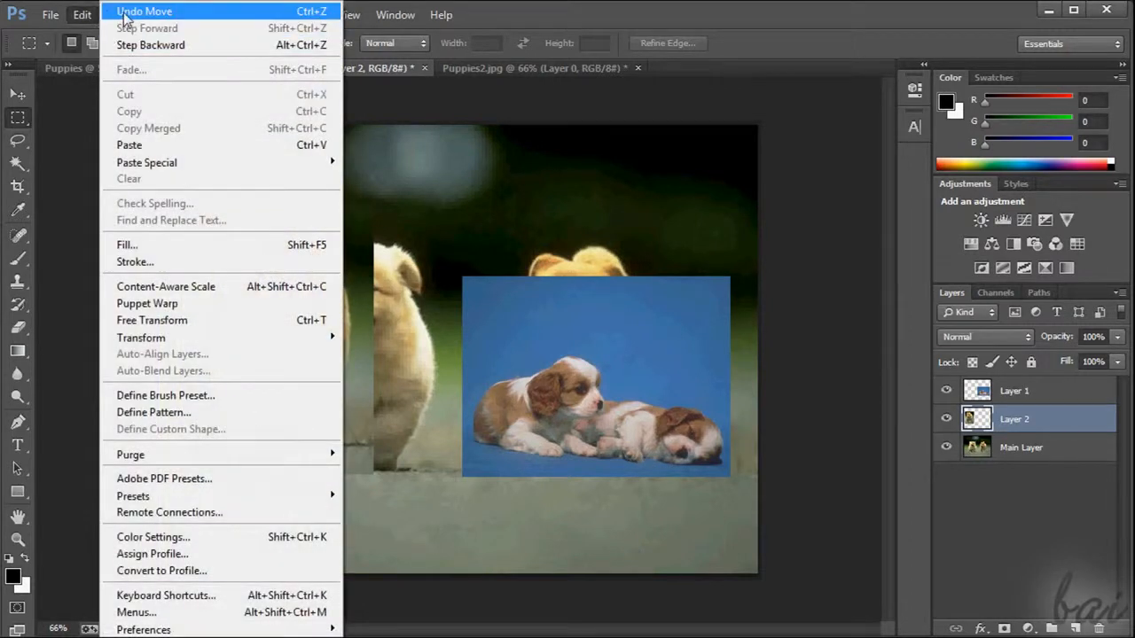
{"action": "left_click", "coordinate": [93, 11]}
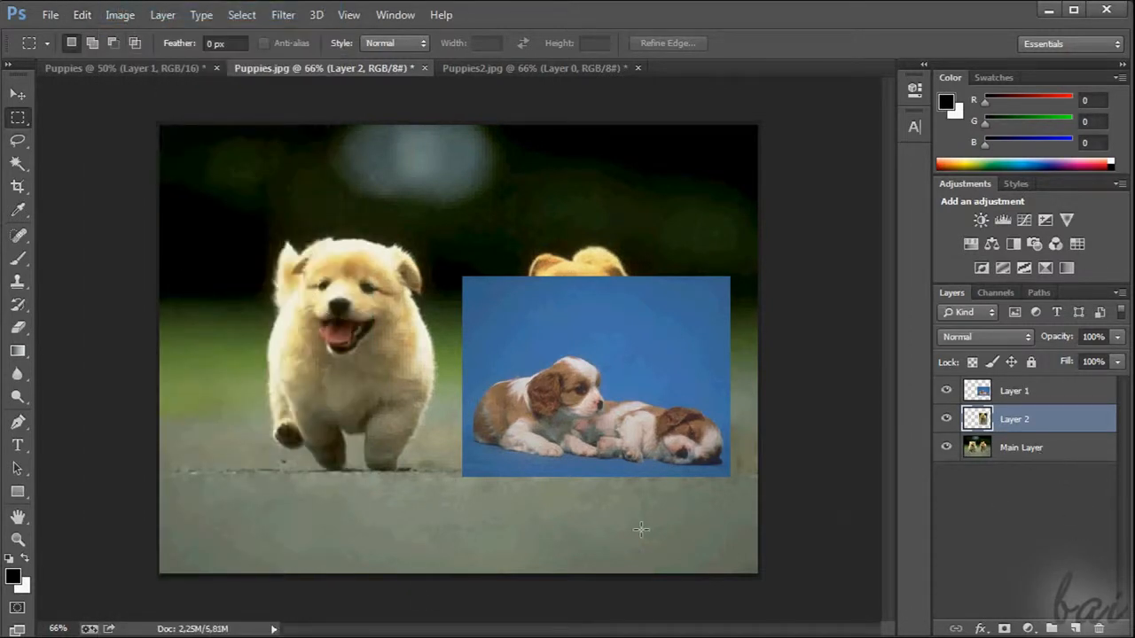
{"action": "left_click", "coordinate": [1098, 629]}
Move the Main Layer's picture of the running puppies with the Move tool
{"action": "left_click", "coordinate": [372, 236]}
{"action": "left_click_drag", "start_coordinate": [295, 272], "coordinate": [340, 273]}
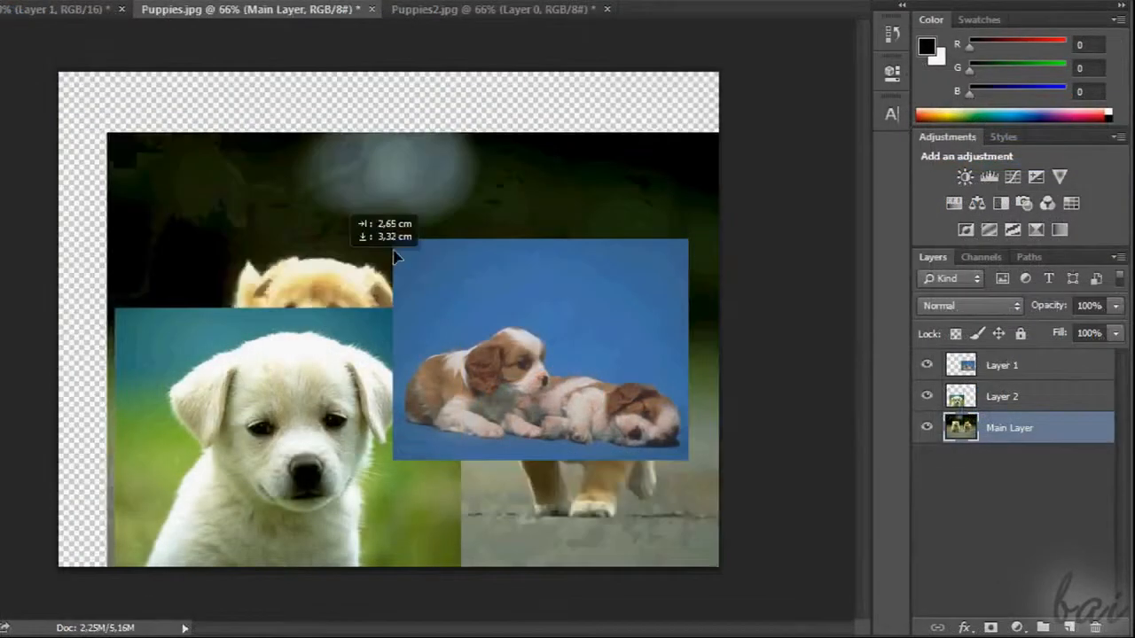
{"action": "mouse_move", "coordinate": [264, 237]}
{"action": "left_mouse_down"}
{"action": "mouse_move", "coordinate": [196, 195]}
{"action": "mouse_move", "coordinate": [281, 227]}
{"action": "left_mouse_up"}
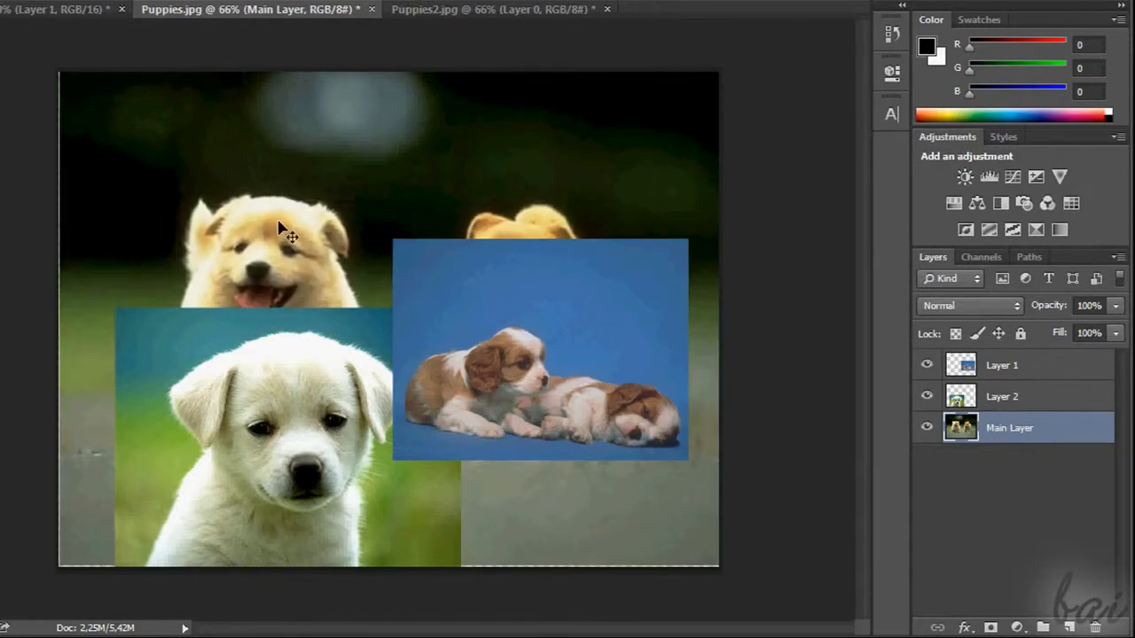
Add Layer 2 and Layer 1 to the Main Layer selection and move all three layers together
{"action": "left_click", "coordinate": [1017, 407], "text": "shift"}
{"action": "left_click", "coordinate": [1003, 375], "text": "shift"}
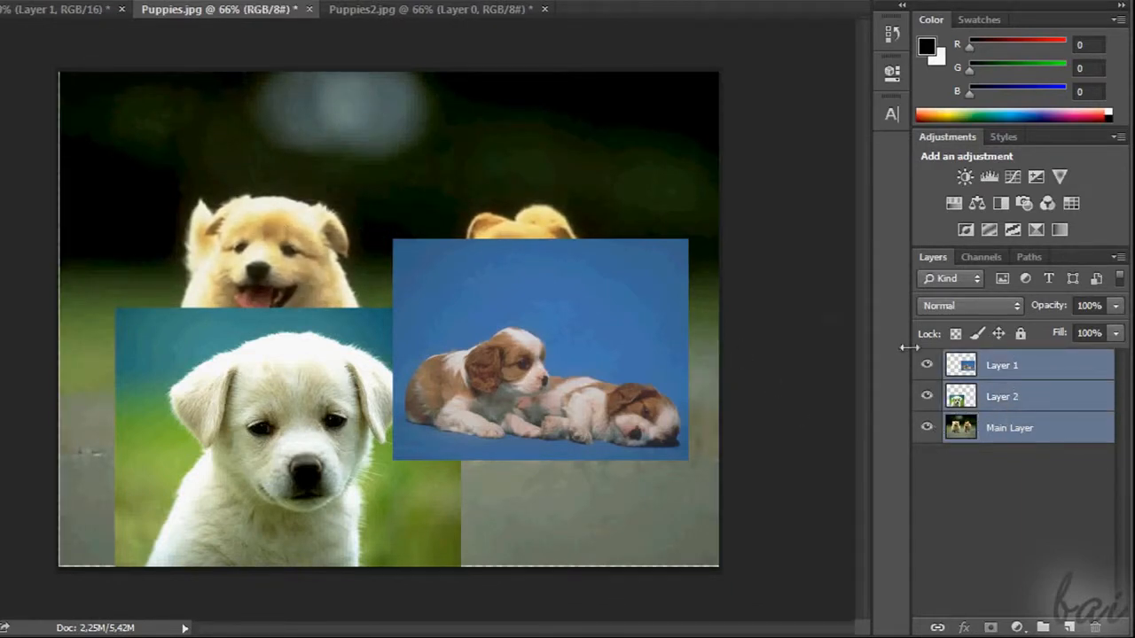
{"action": "left_click_drag", "start_coordinate": [400, 221], "coordinate": [508, 243]}
{"action": "left_click_drag", "start_coordinate": [441, 218], "coordinate": [408, 222]}
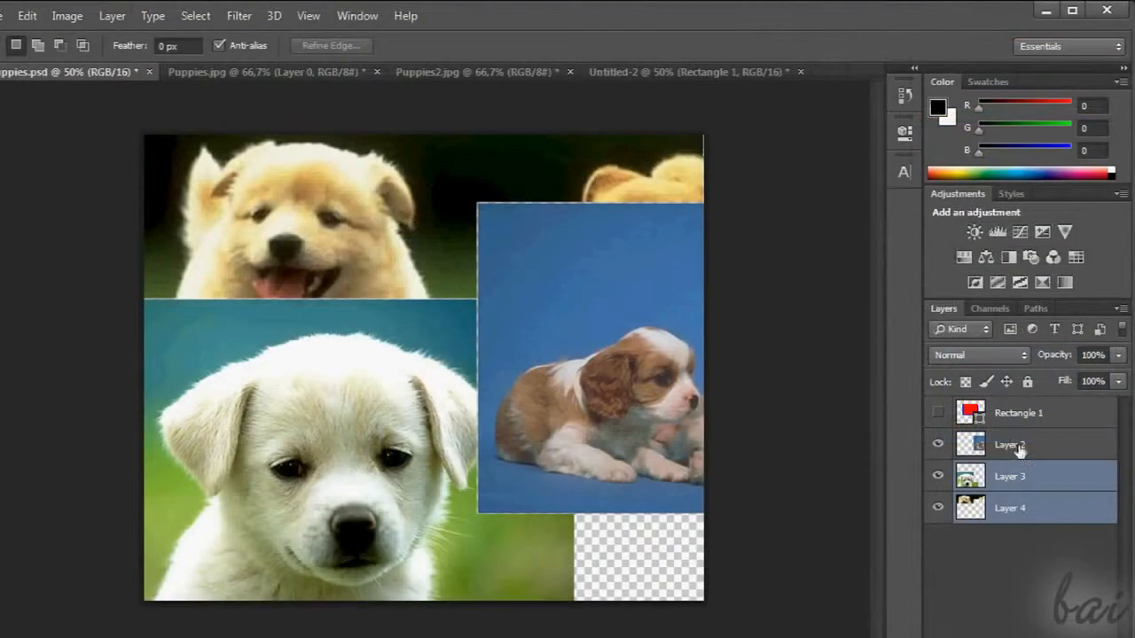
Outline a rectangular area across the selected Layers 2, 3 and 4 of Puppies.psd and check which copy commands are available
{"action": "left_click", "coordinate": [1020, 445], "text": "shift"}
{"action": "left_click_drag", "start_coordinate": [240, 204], "coordinate": [588, 435]}
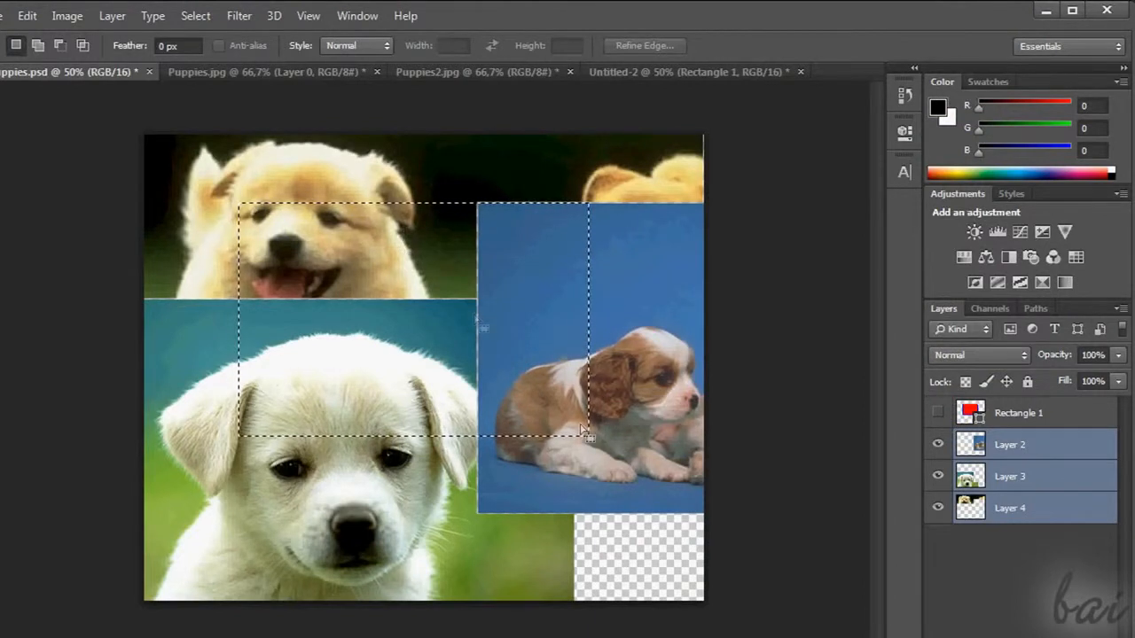
{"action": "left_click", "coordinate": [28, 16]}
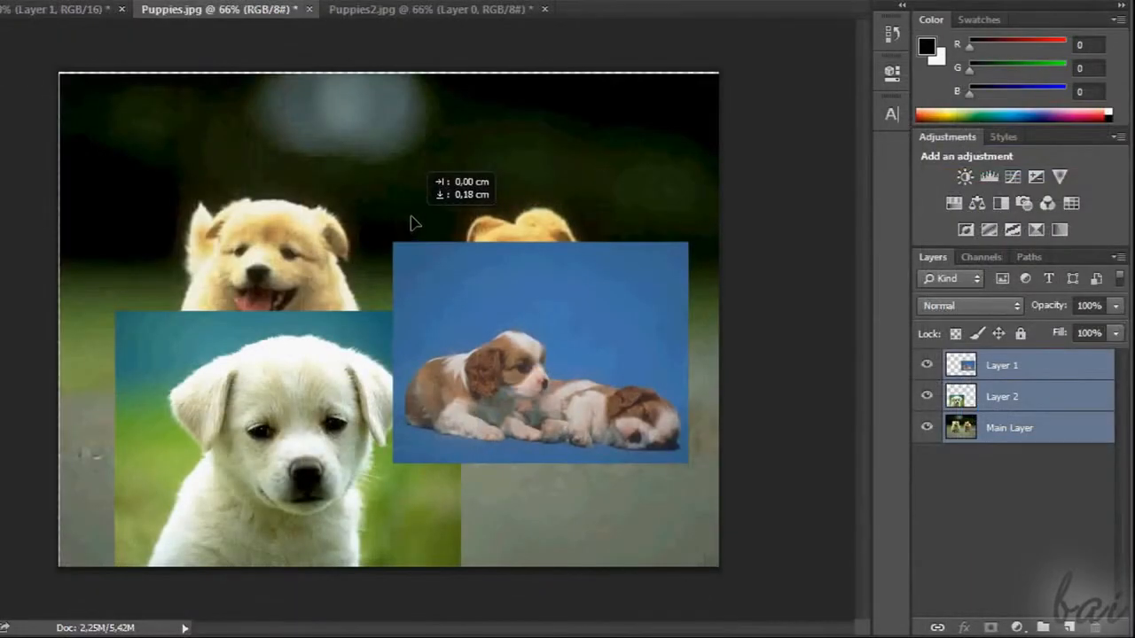
Convert Layer 1, Layer 2 and the Main Layer into one Smart Object and test moving it
{"action": "left_click_drag", "start_coordinate": [411, 215], "coordinate": [409, 213]}
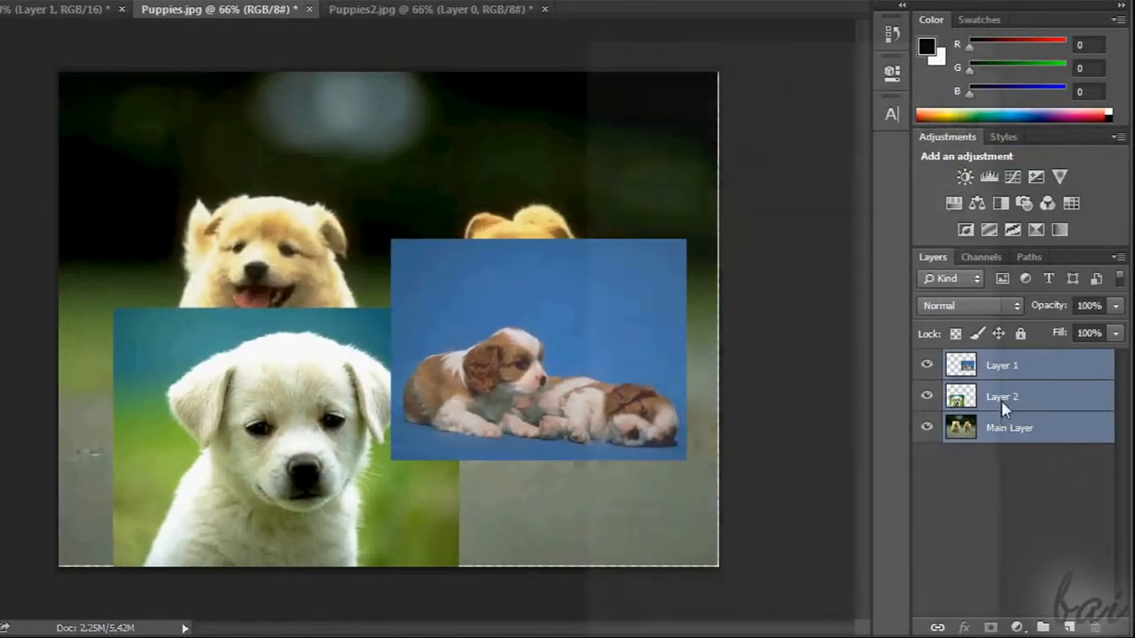
{"action": "right_click", "coordinate": [1001, 400]}
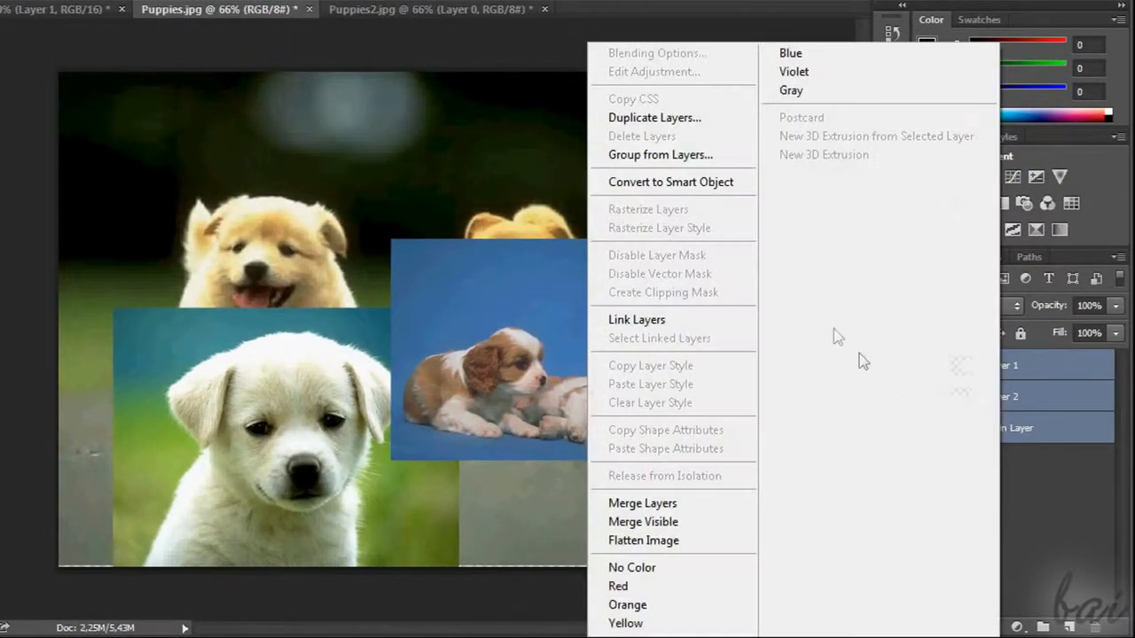
{"action": "left_click", "coordinate": [642, 183]}
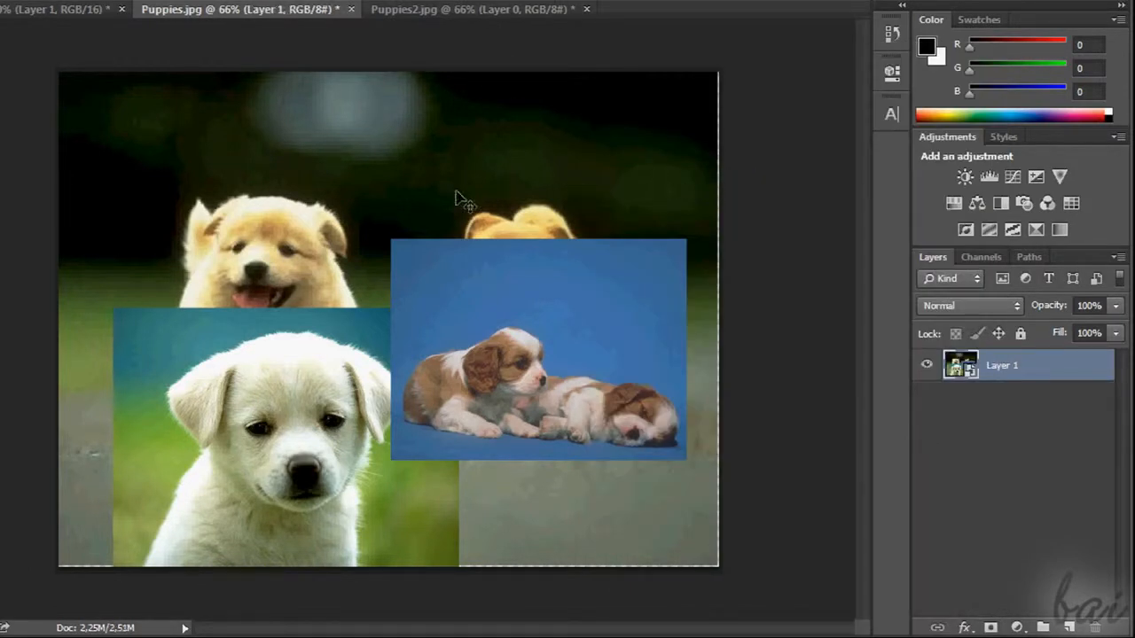
{"action": "mouse_move", "coordinate": [455, 195]}
{"action": "left_mouse_down"}
{"action": "mouse_move", "coordinate": [423, 301]}
{"action": "mouse_move", "coordinate": [477, 187]}
{"action": "mouse_move", "coordinate": [544, 240]}
{"action": "mouse_move", "coordinate": [382, 282]}
{"action": "mouse_move", "coordinate": [431, 198]}
{"action": "mouse_move", "coordinate": [459, 197]}
{"action": "left_mouse_up"}
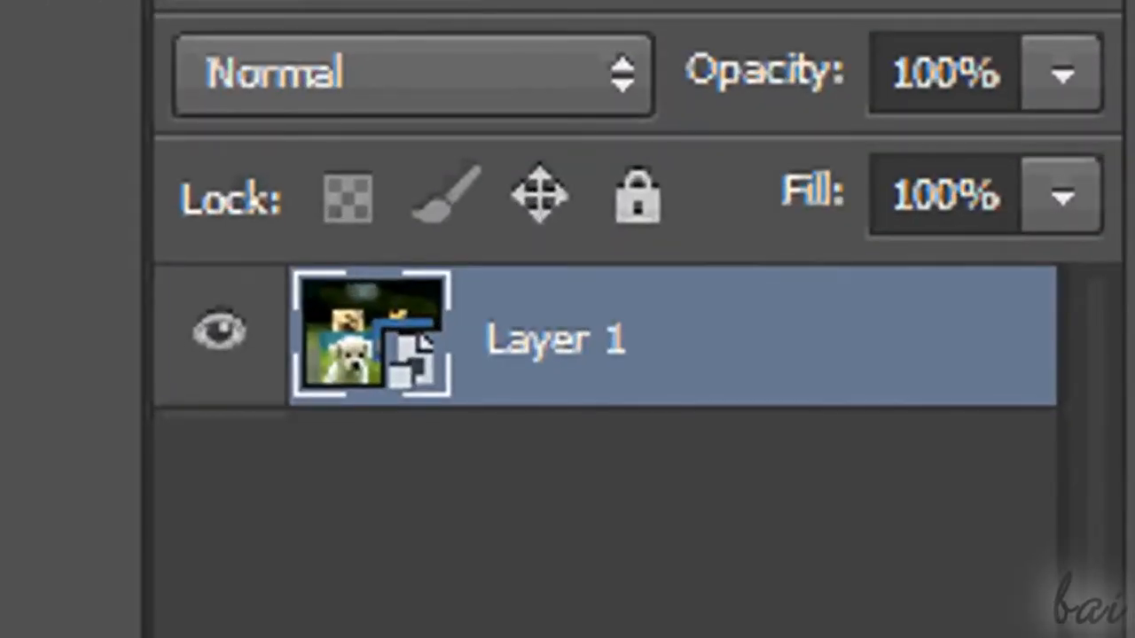
Copy a rectangular area covering the white puppy and part of the neighbouring pictures from the Smart Object, and paste it
{"action": "left_click_drag", "start_coordinate": [192, 248], "coordinate": [572, 568]}
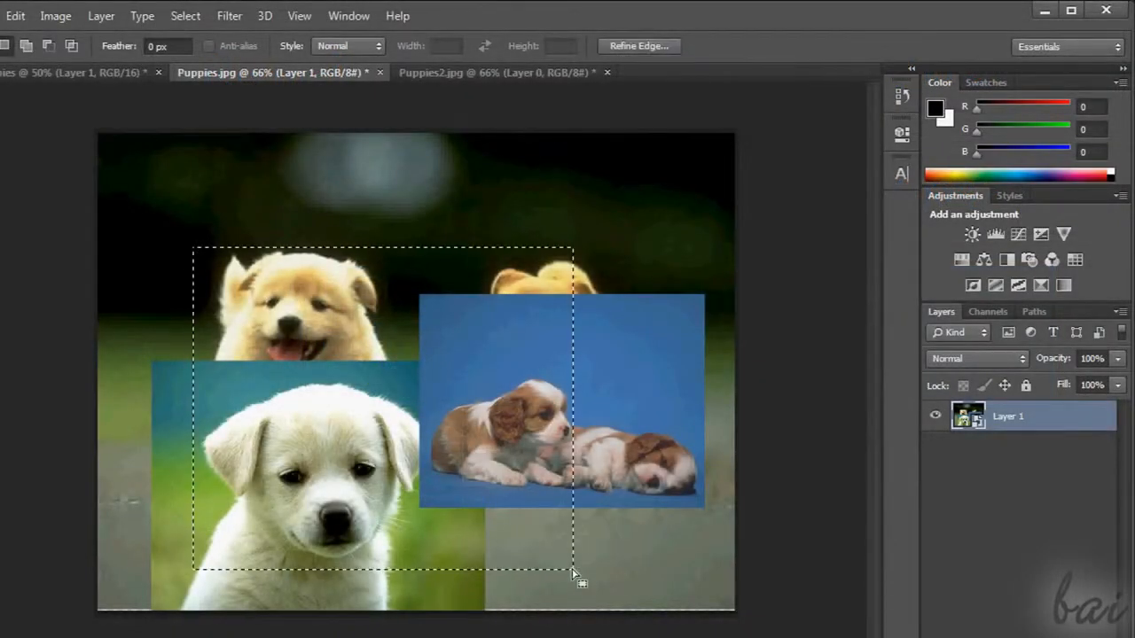
{"action": "left_click", "coordinate": [14, 16]}
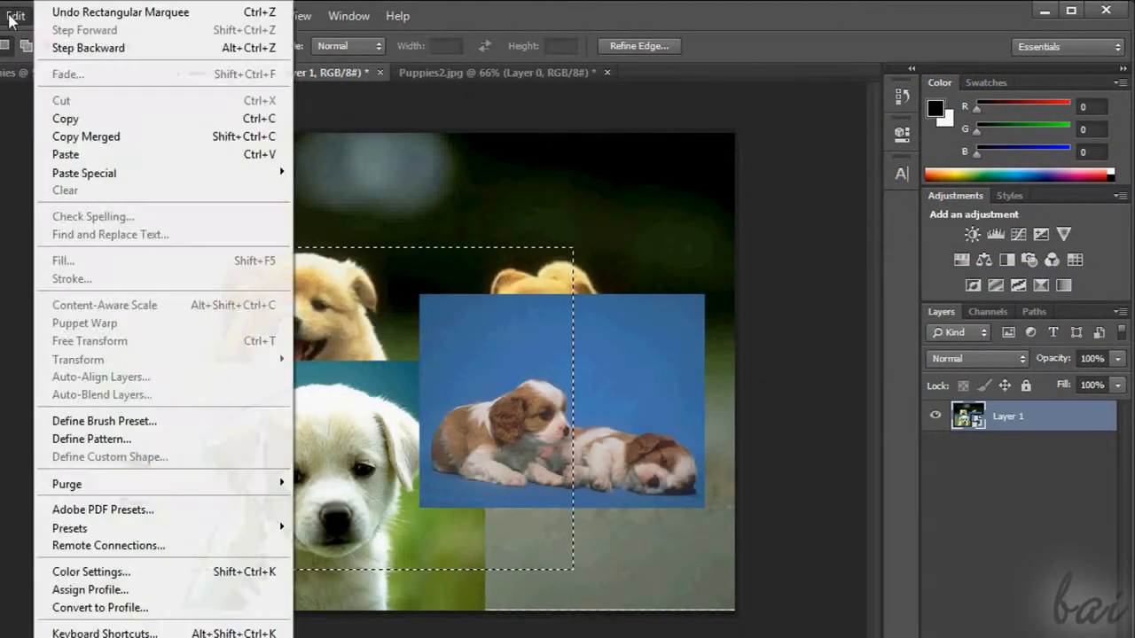
{"action": "left_click", "coordinate": [72, 137]}
{"action": "left_click", "coordinate": [52, 75]}
{"action": "left_click", "coordinate": [16, 16]}
{"action": "left_click", "coordinate": [74, 154]}
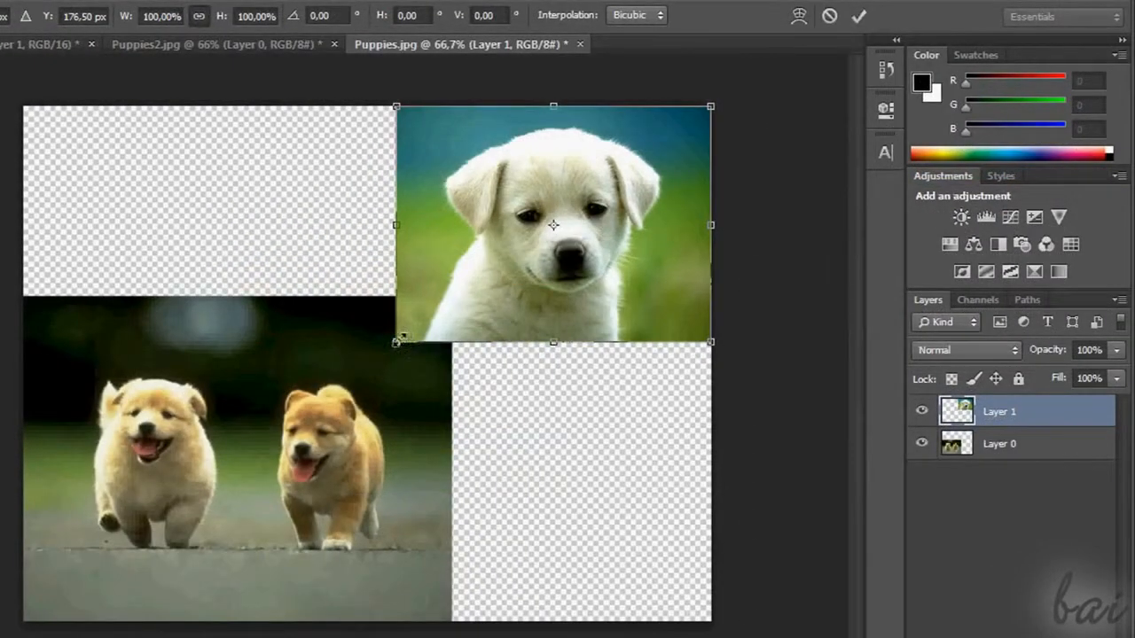
Scale the white puppy picture on Layer 1 proportionally to about 124% and apply the transformation
{"action": "left_click_drag", "start_coordinate": [399, 341], "coordinate": [319, 400]}
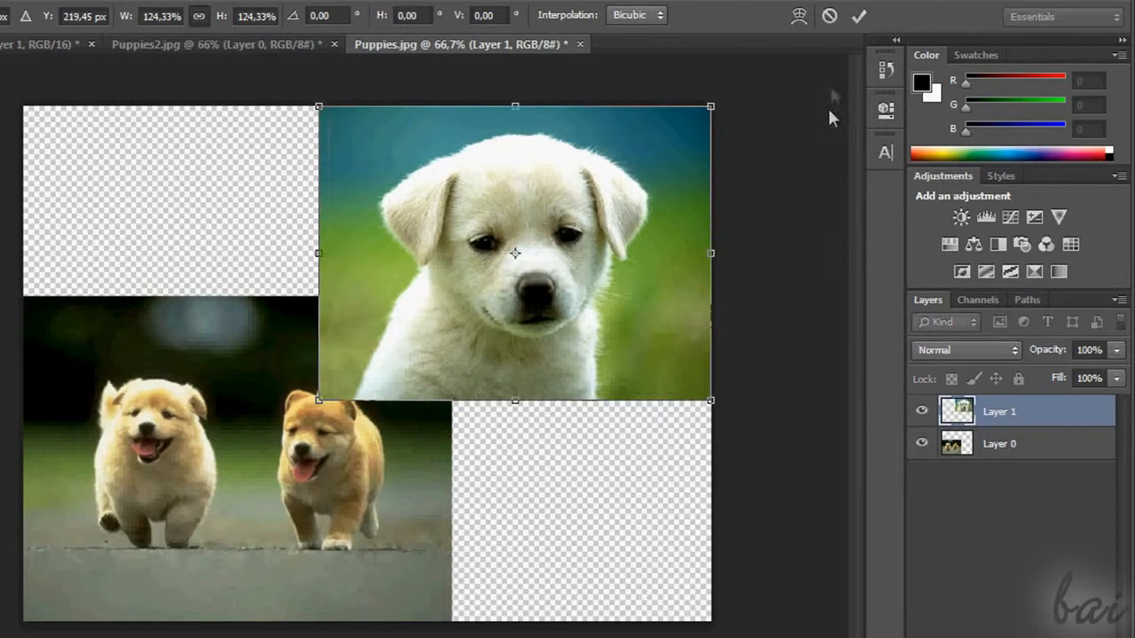
{"action": "left_click", "coordinate": [858, 16]}
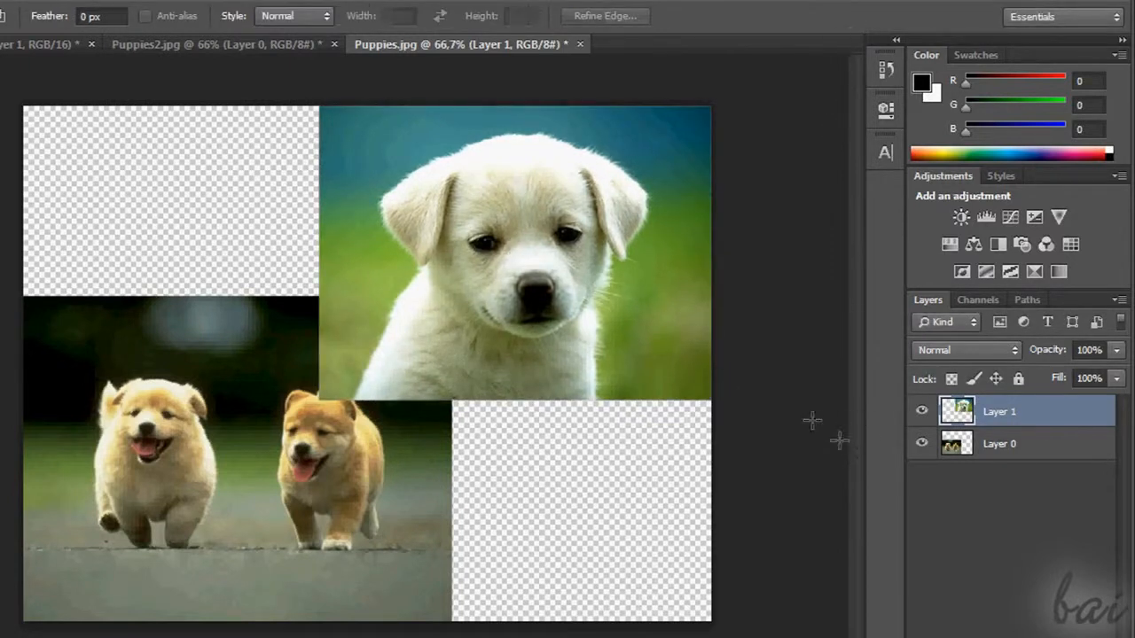
Hide and show Layer 0 and Layer 1 one after the other to compare their content
{"action": "left_click", "coordinate": [922, 446]}
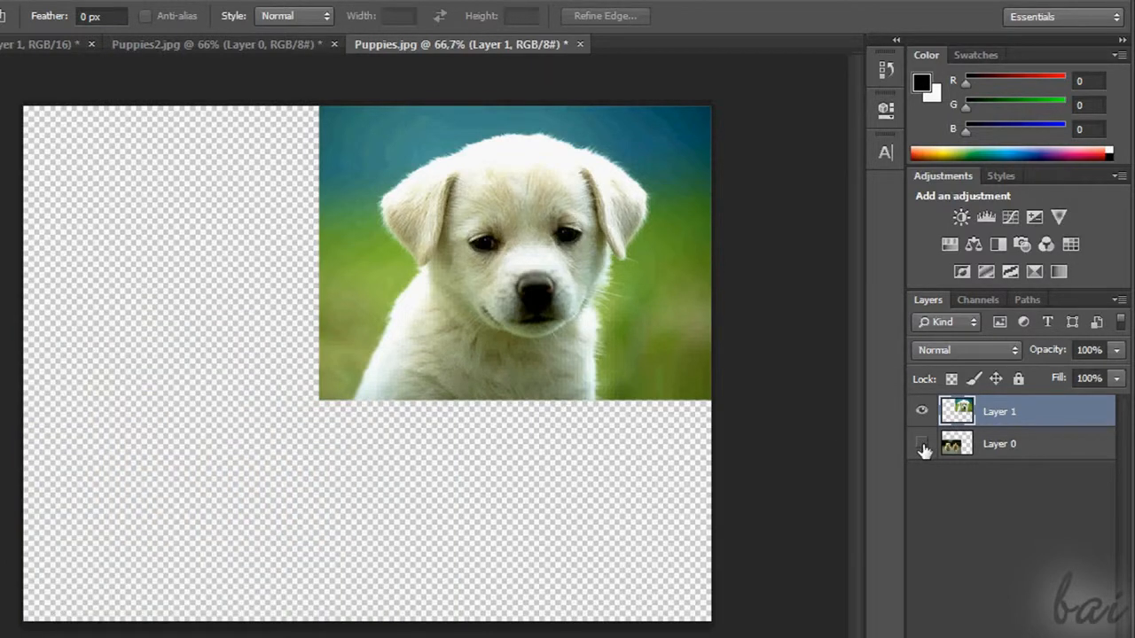
{"action": "left_click", "coordinate": [923, 446]}
{"action": "left_click", "coordinate": [922, 446]}
{"action": "left_click", "coordinate": [922, 446]}
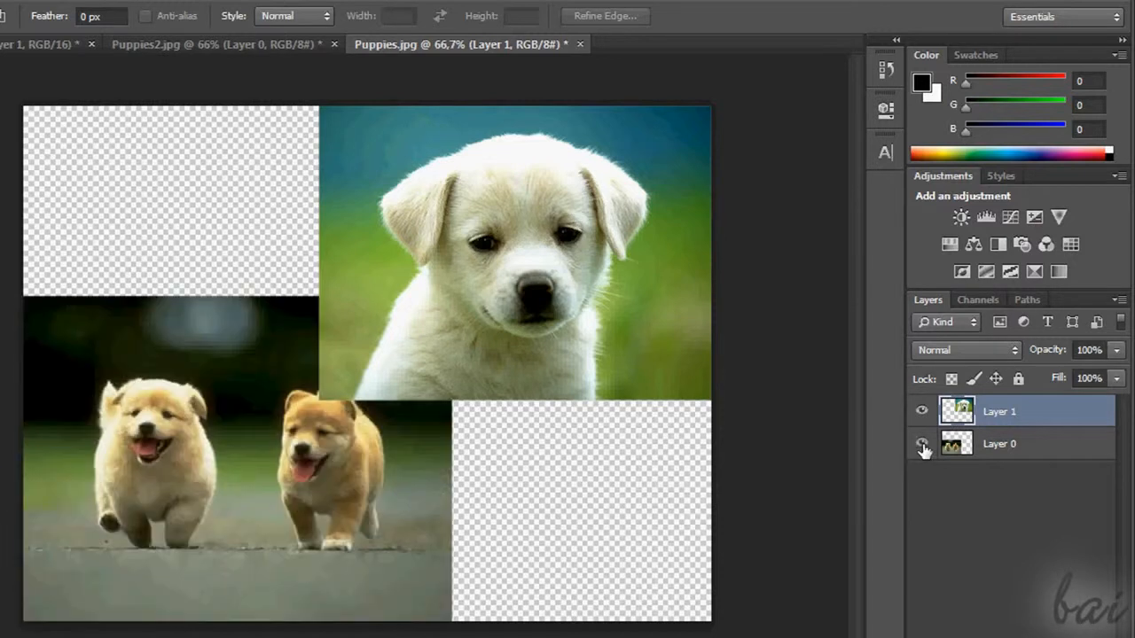
{"action": "left_click", "coordinate": [923, 413]}
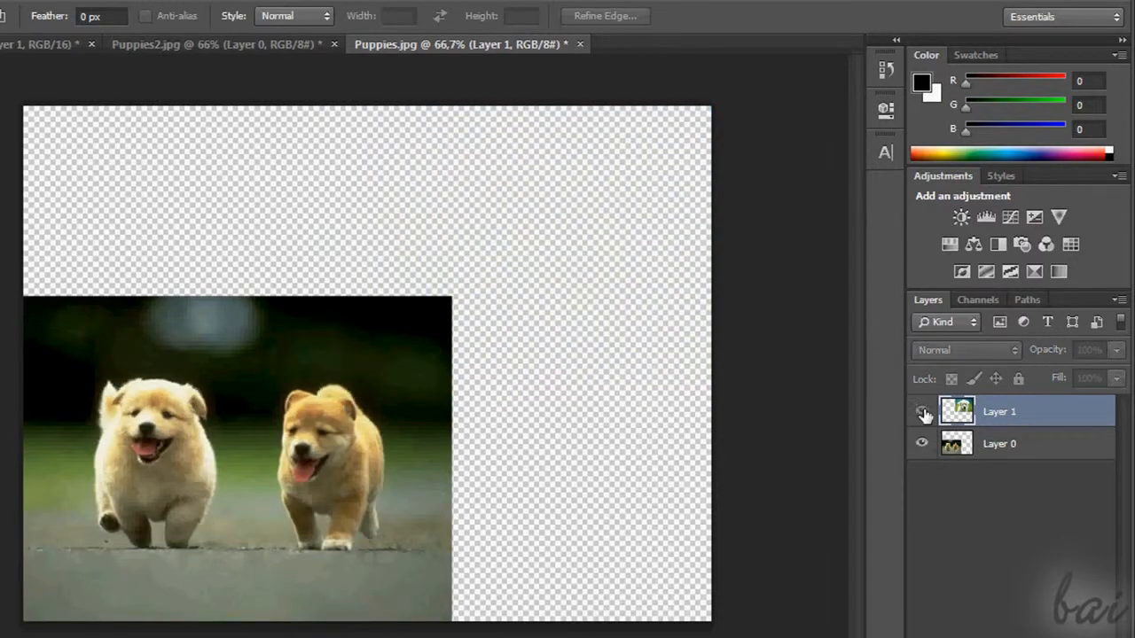
{"action": "left_click", "coordinate": [922, 414]}
{"action": "left_click", "coordinate": [922, 413]}
{"action": "left_click", "coordinate": [922, 414]}
Rename Layer 0 as "Main layer" and Layer 1 as "Puppy"
{"action": "left_click", "coordinate": [1002, 448]}
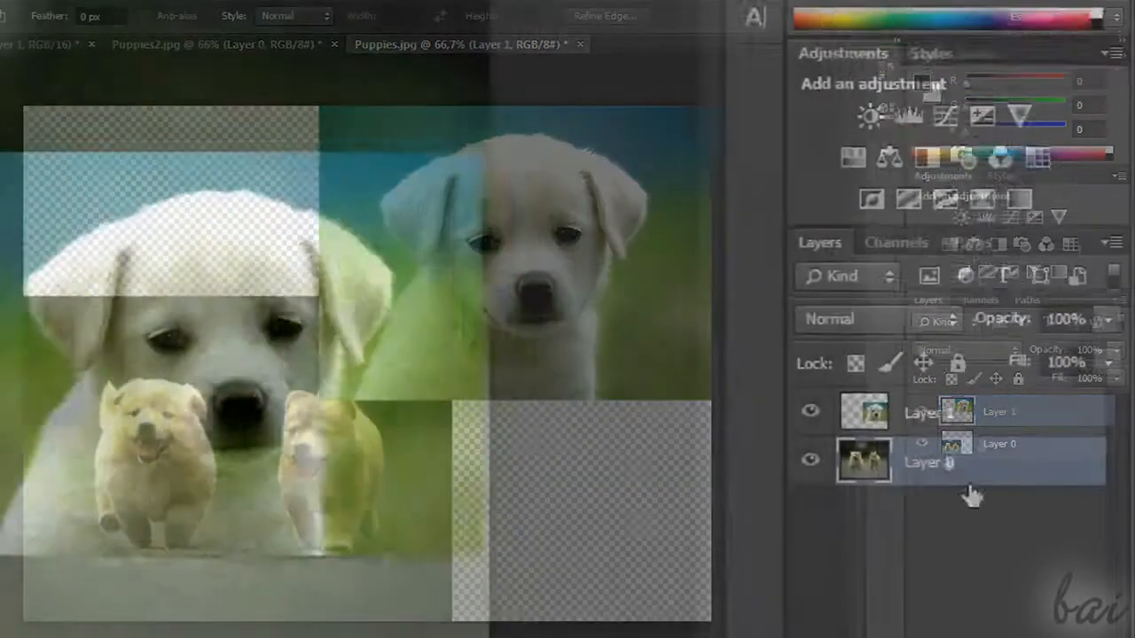
{"action": "double_click", "coordinate": [754, 520]}
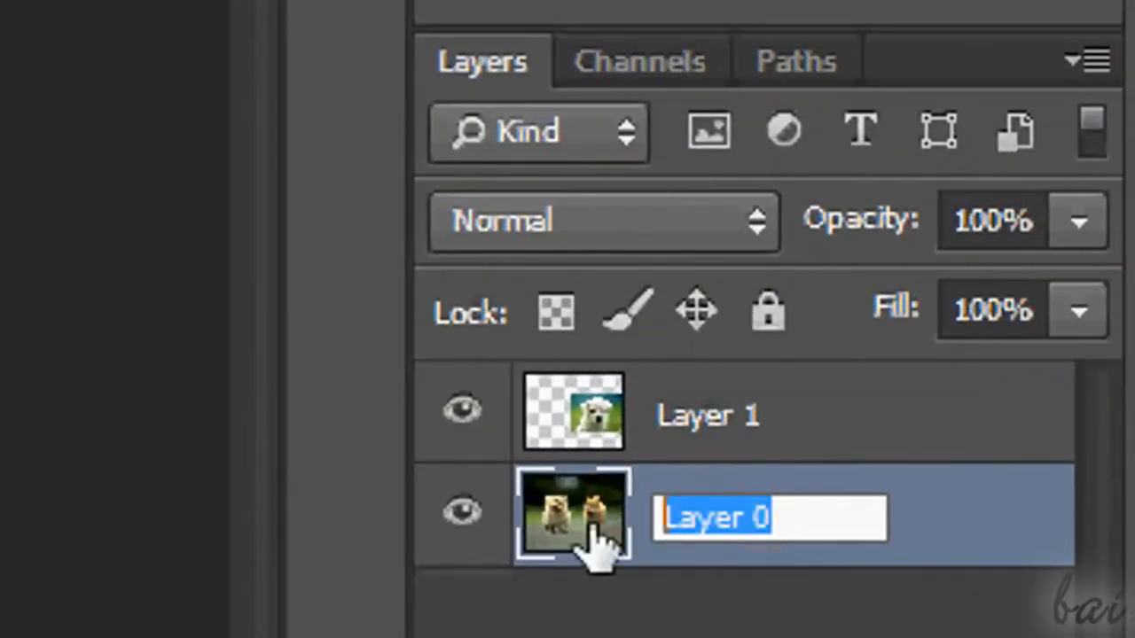
{"action": "type", "text": "Main layer"}
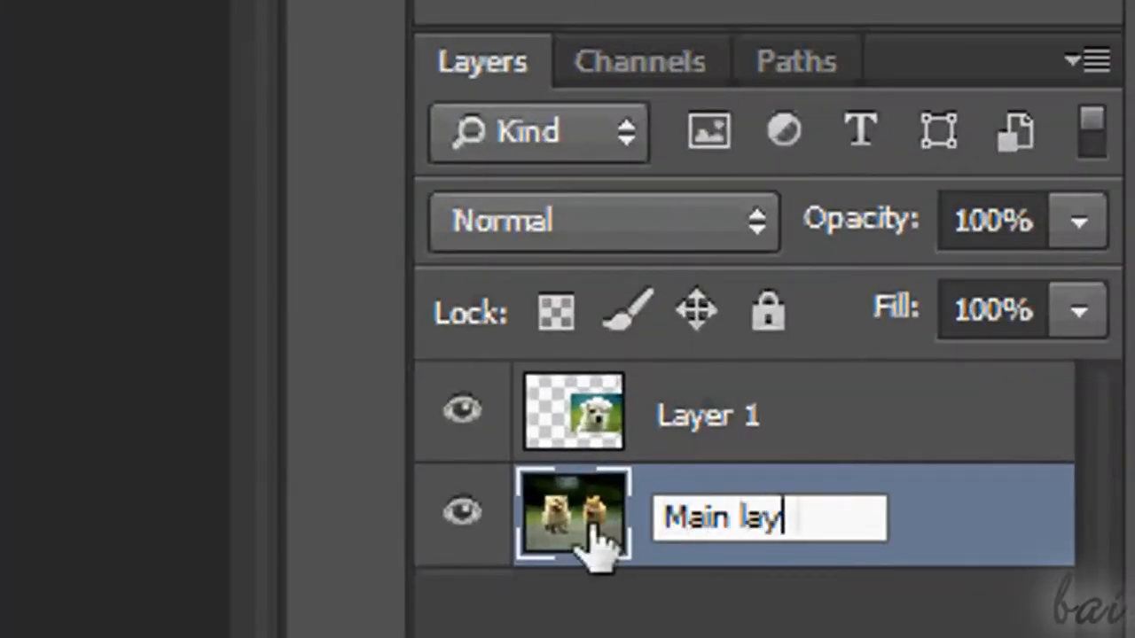
{"action": "key", "text": "Return"}
{"action": "double_click", "coordinate": [757, 418]}
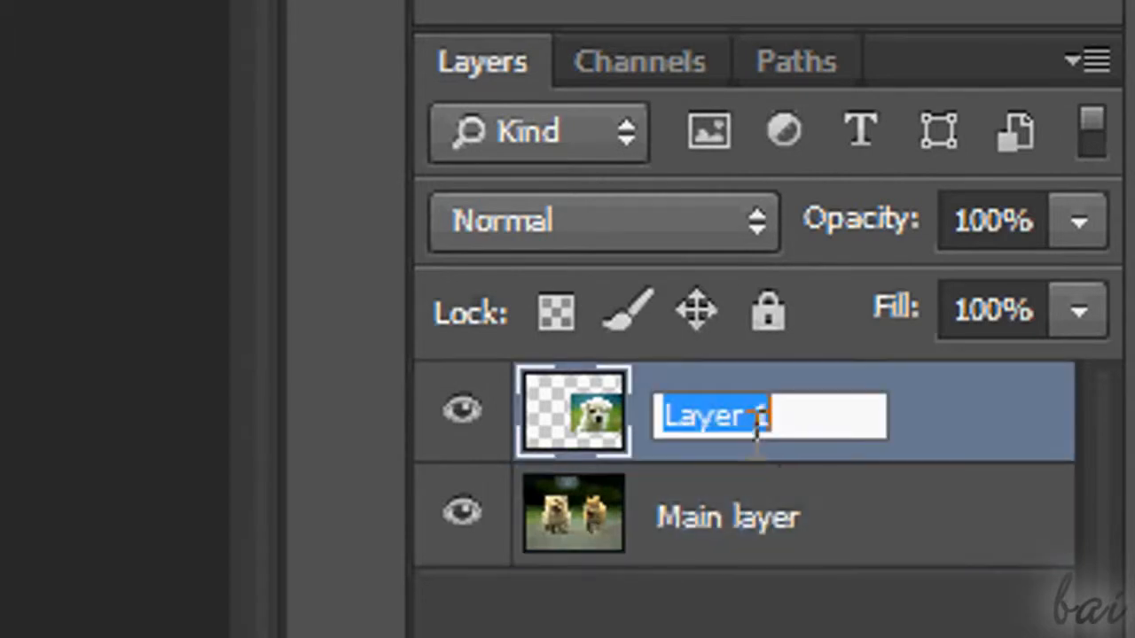
{"action": "type", "text": "Puppy"}
{"action": "key", "text": "Return"}
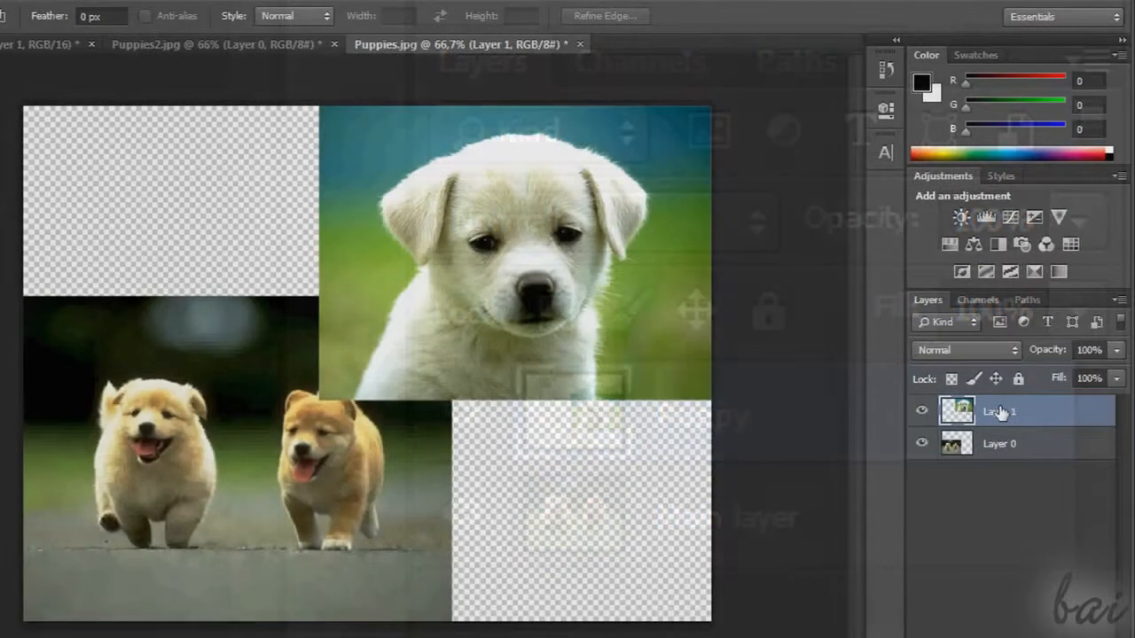
Place Layer 1 below Layer 0 in the stacking order and bring it back above
{"action": "left_click_drag", "start_coordinate": [971, 411], "coordinate": [1006, 463]}
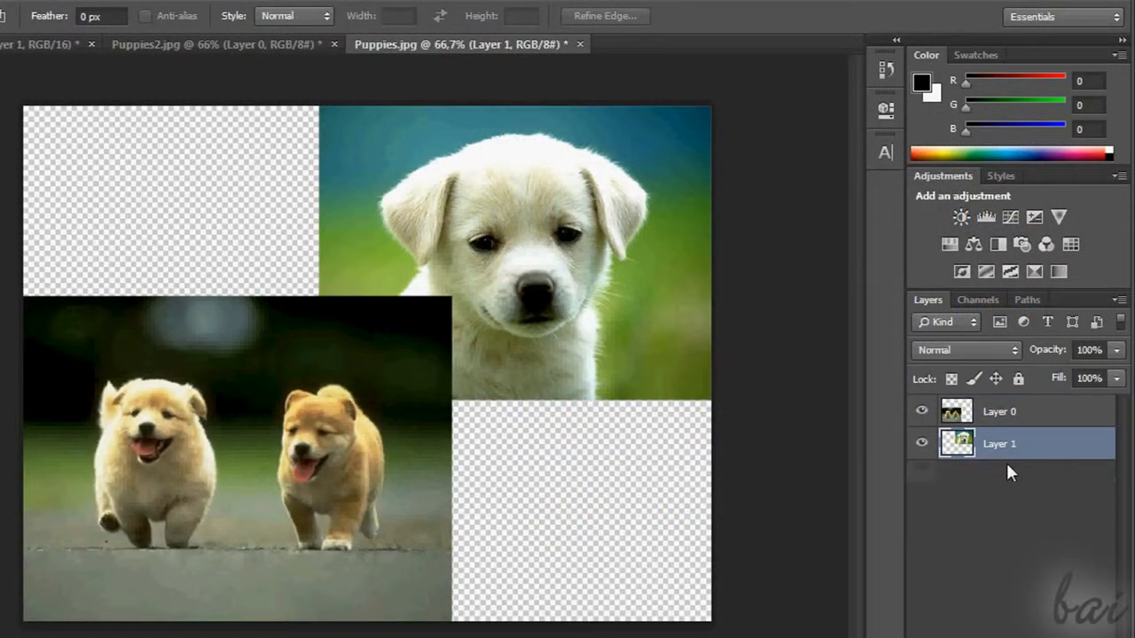
{"action": "left_click_drag", "start_coordinate": [1009, 459], "coordinate": [1012, 410]}
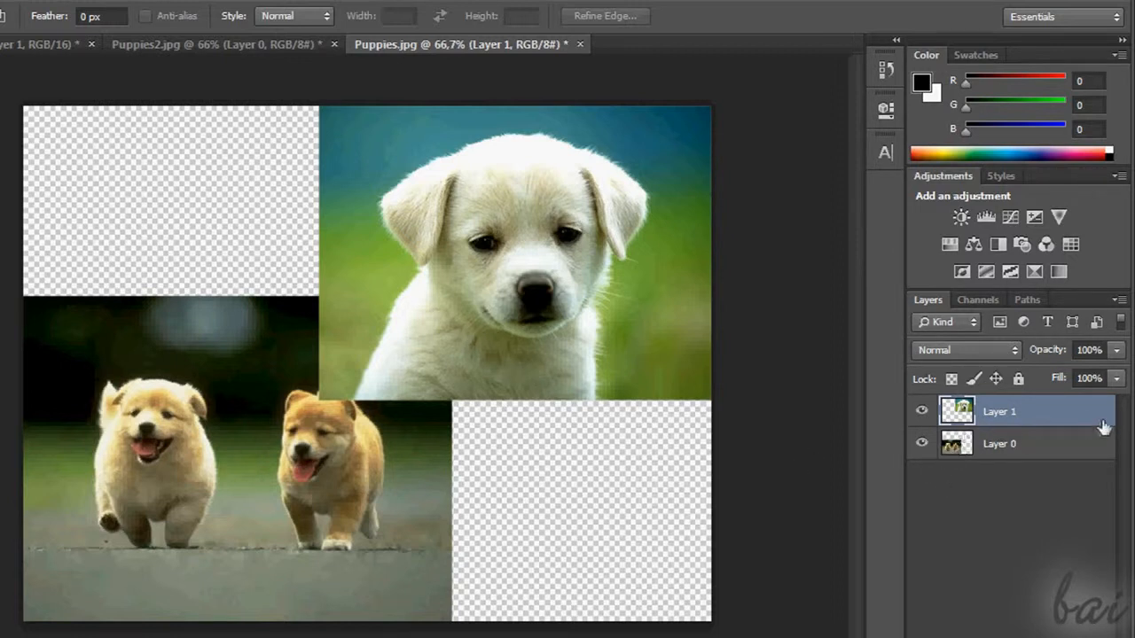
Lock Layer 1 completely and test the lock by toggling the layer's visibility and trying to move its picture
{"action": "left_click", "coordinate": [1018, 380]}
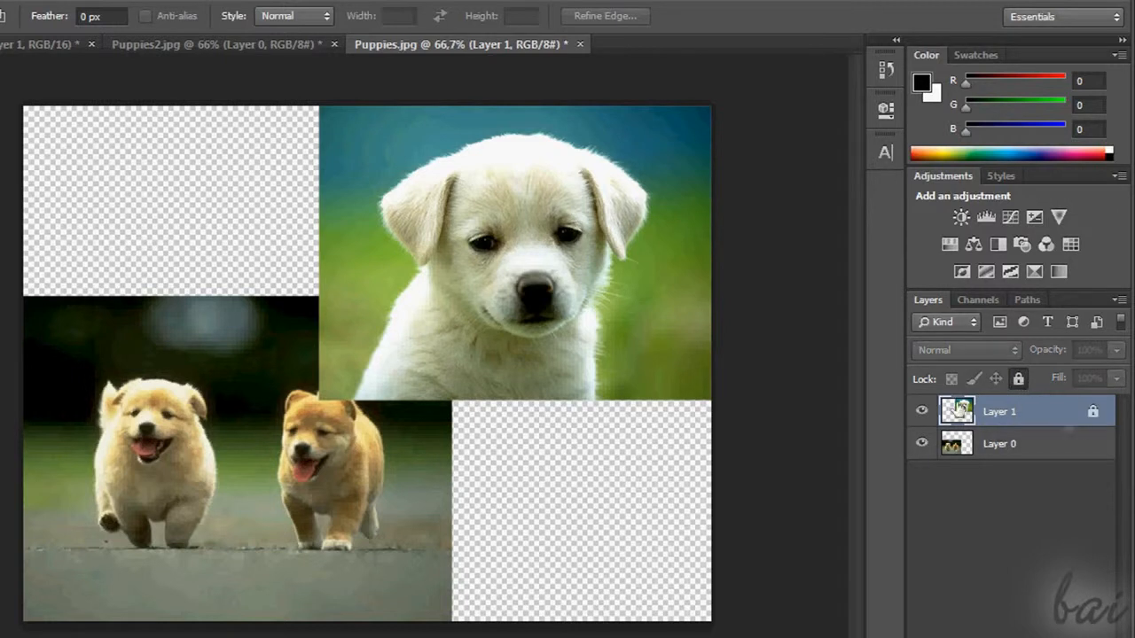
{"action": "left_click", "coordinate": [922, 413]}
{"action": "left_click", "coordinate": [922, 414]}
{"action": "left_click_drag", "start_coordinate": [549, 237], "coordinate": [599, 288]}
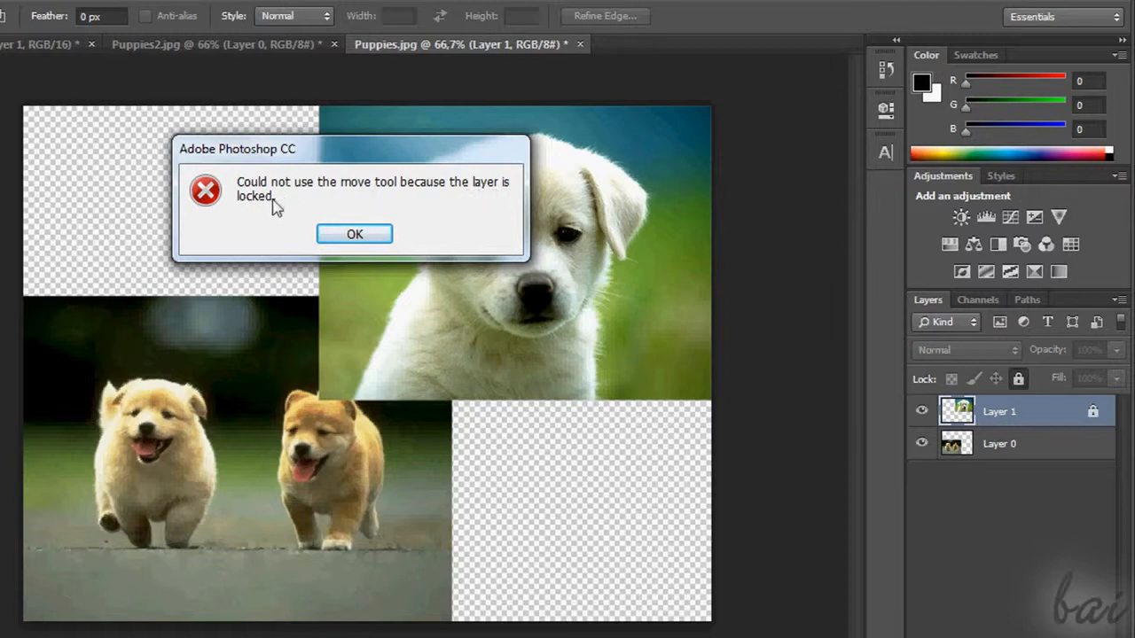
{"action": "left_click", "coordinate": [354, 235]}
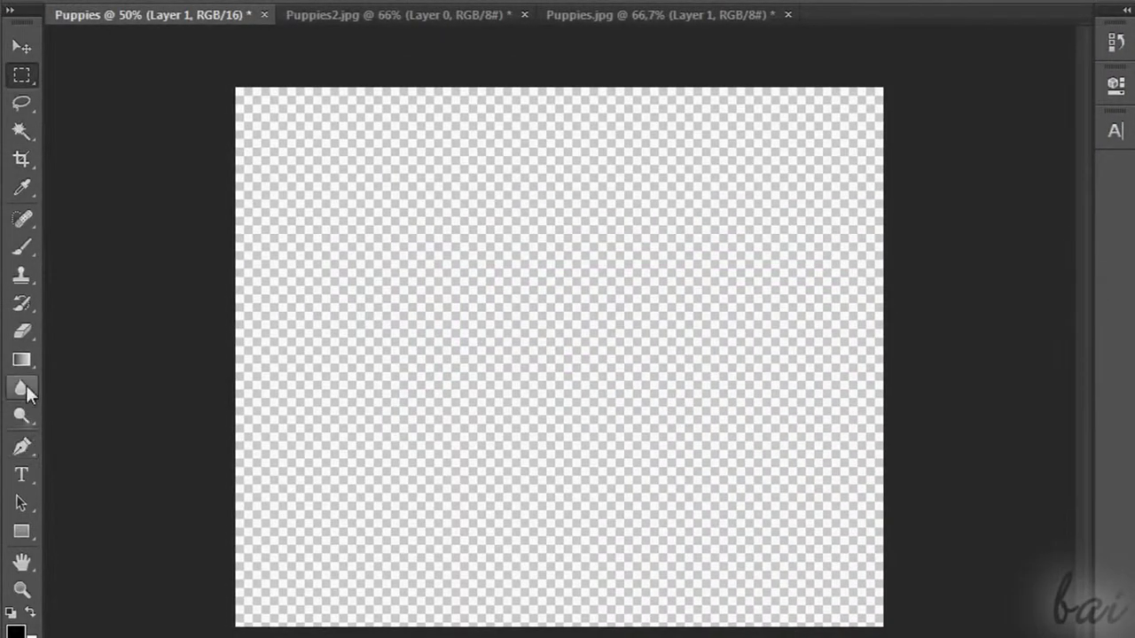
Draw a black rectangle of about 652 by 496 px with the Rectangle Tool in the empty Puppies document
{"action": "left_click", "coordinate": [23, 532]}
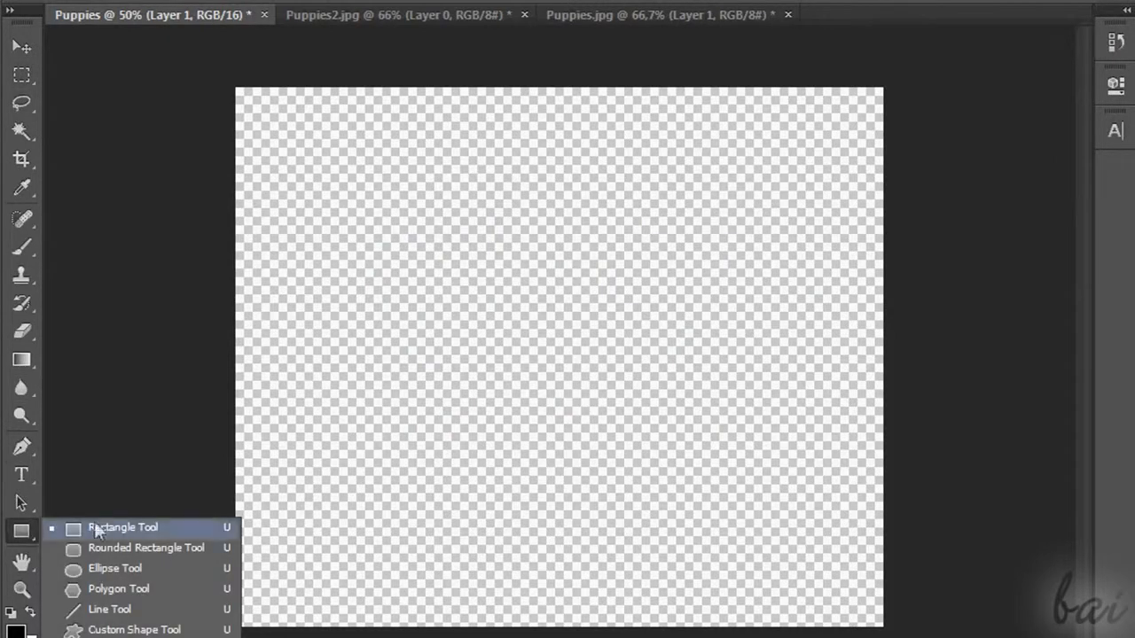
{"action": "left_click", "coordinate": [148, 530]}
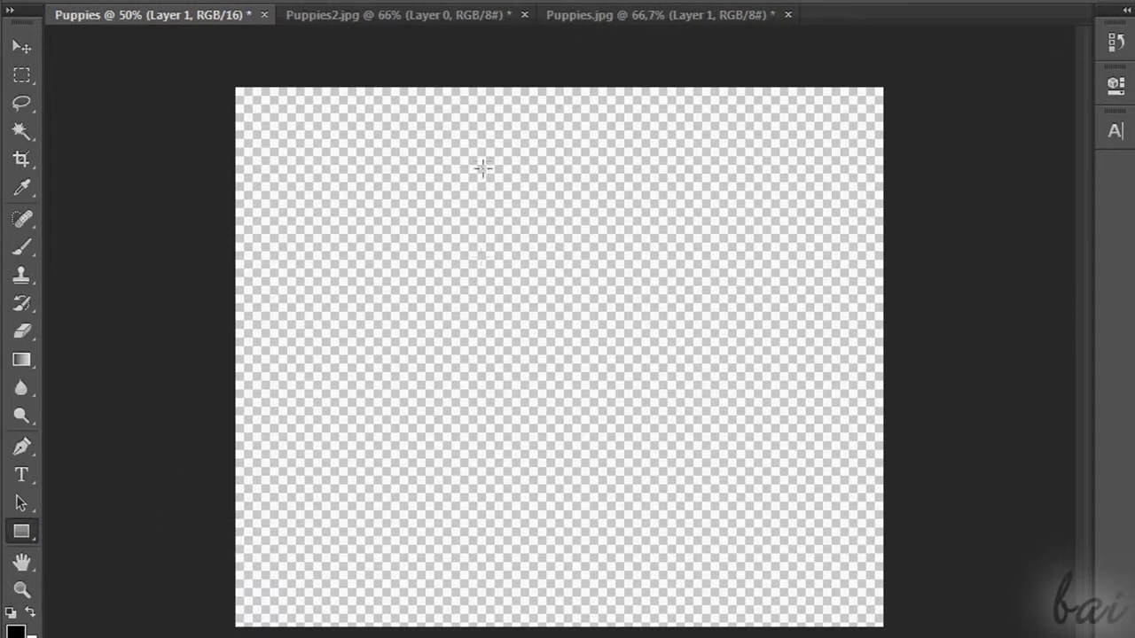
{"action": "left_click_drag", "start_coordinate": [372, 165], "coordinate": [723, 432]}
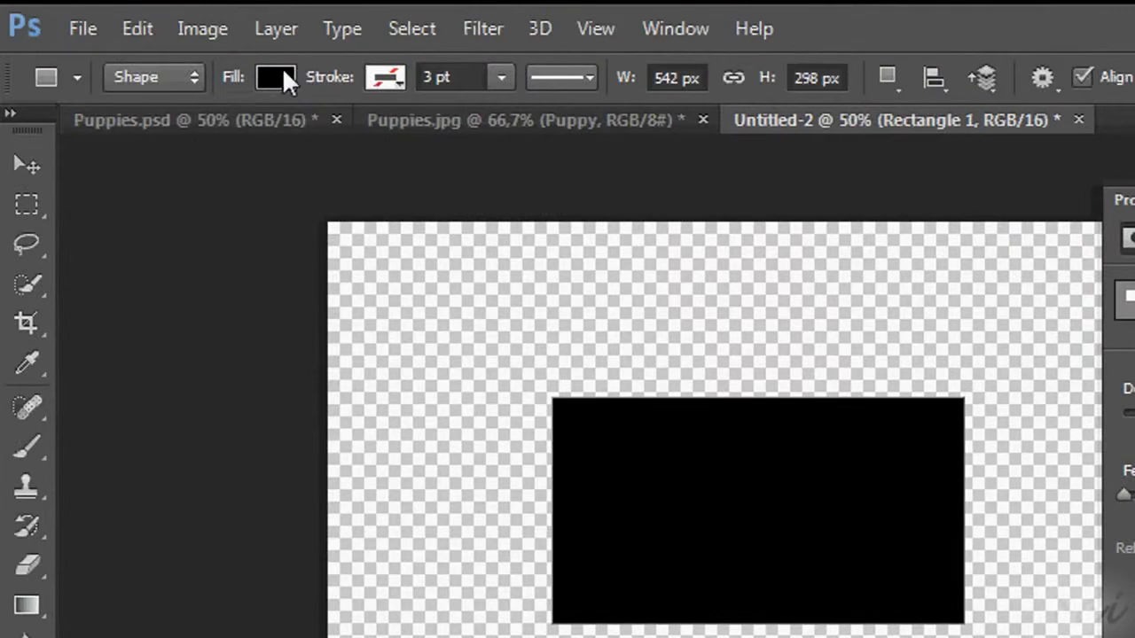
Try a red fill and a pink stroke on the Untitled-2 rectangle, and adjust the stroke width
{"action": "left_click", "coordinate": [517, 144]}
{"action": "left_click", "coordinate": [127, 252]}
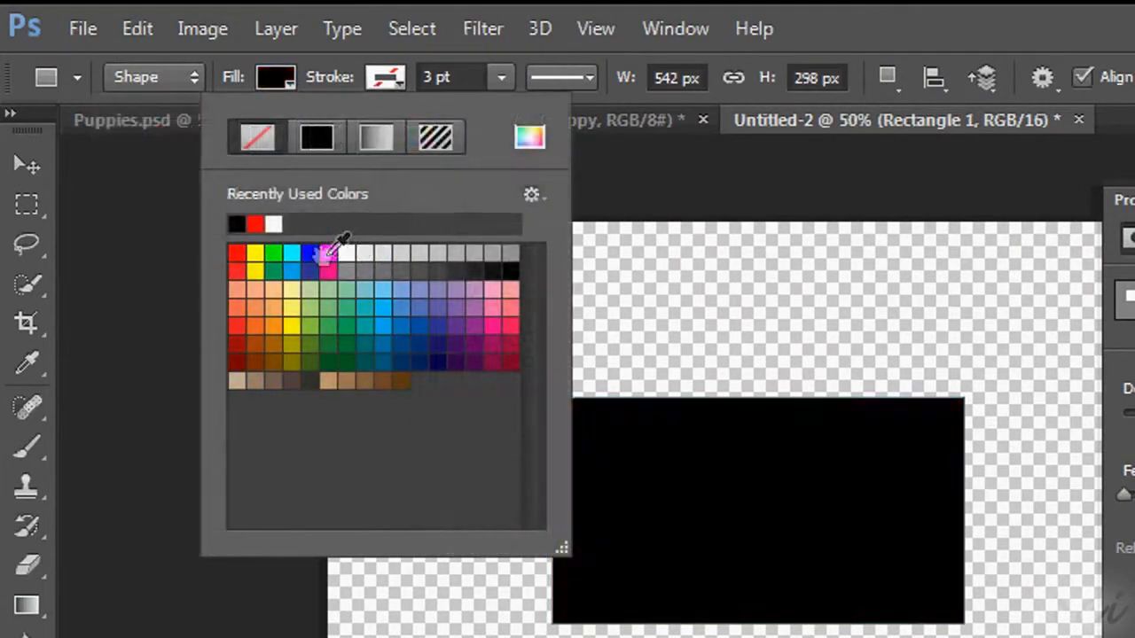
{"action": "left_click", "coordinate": [328, 254]}
{"action": "left_click", "coordinate": [327, 271]}
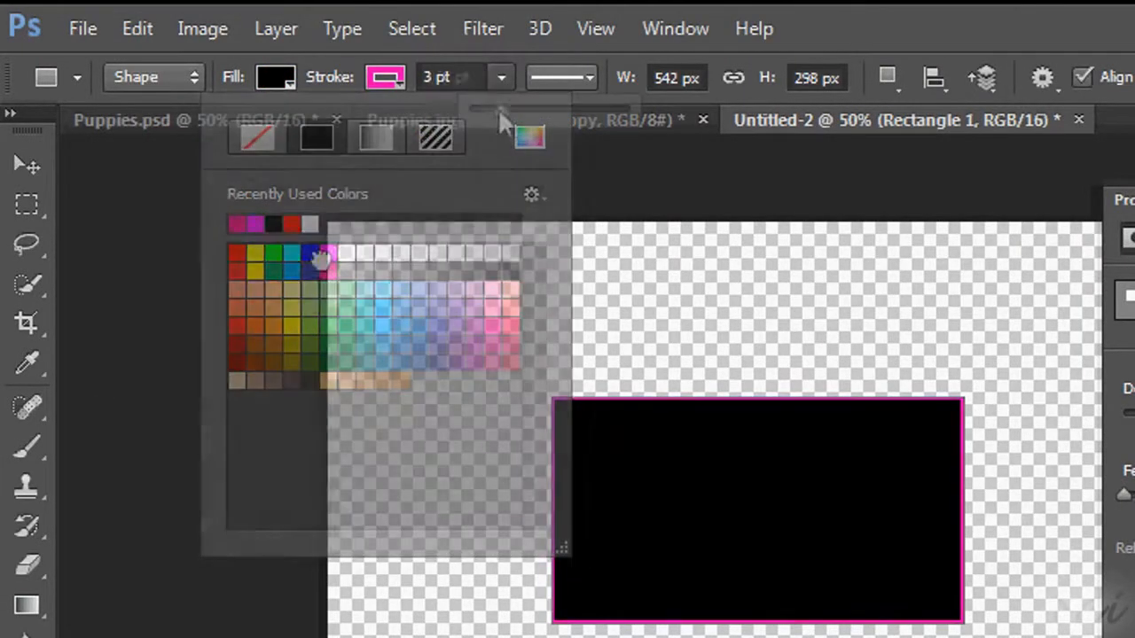
{"action": "mouse_move", "coordinate": [499, 108]}
{"action": "left_mouse_down"}
{"action": "mouse_move", "coordinate": [526, 109]}
{"action": "mouse_move", "coordinate": [509, 108]}
{"action": "left_mouse_up"}
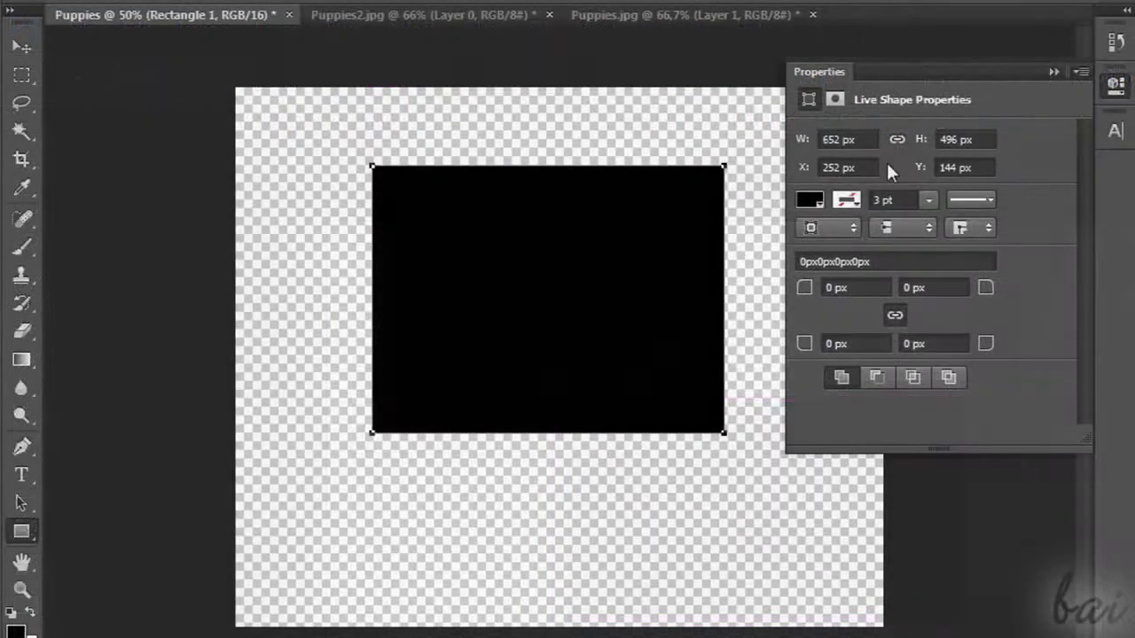
Give the black rectangle a solid red fill and a blue stroke
{"action": "left_click", "coordinate": [819, 197]}
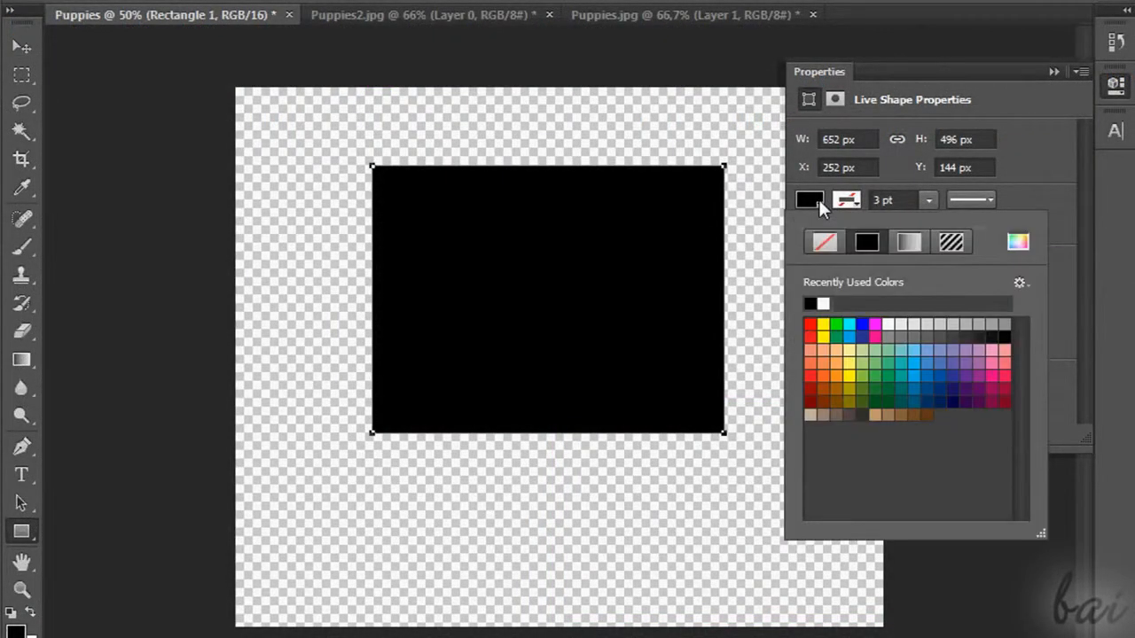
{"action": "left_click", "coordinate": [810, 326]}
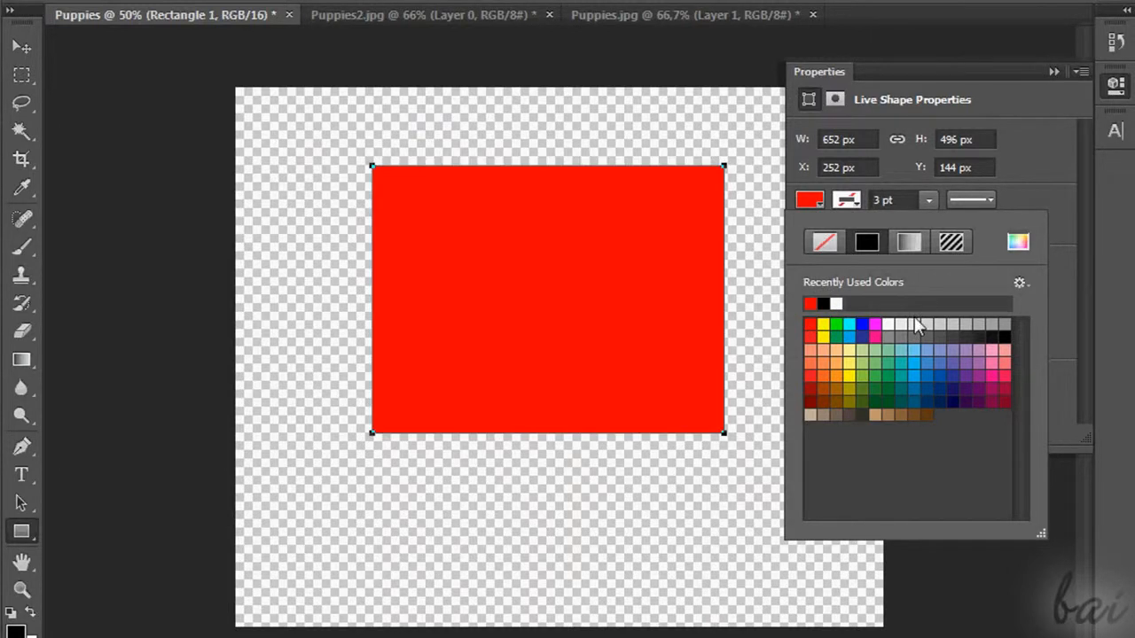
{"action": "left_click", "coordinate": [857, 203]}
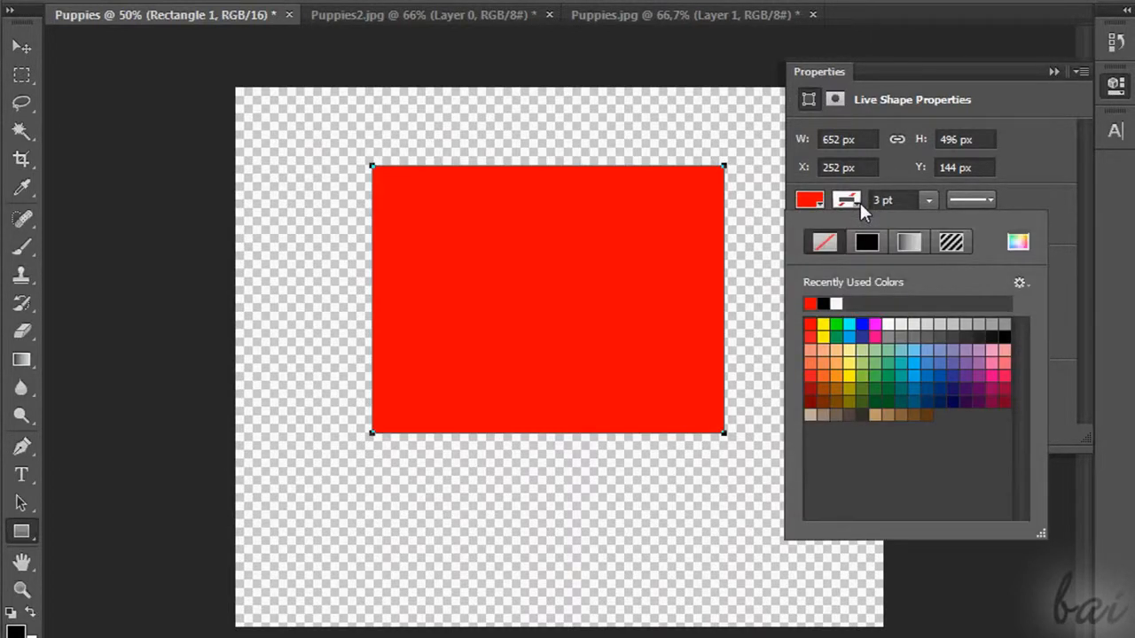
{"action": "left_click", "coordinate": [862, 325]}
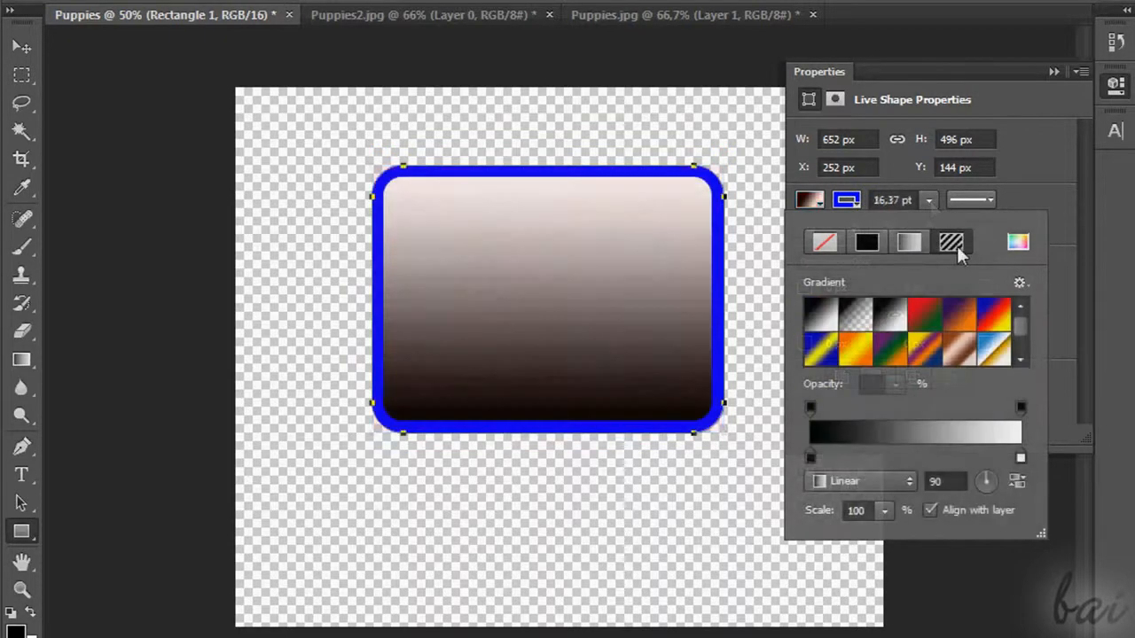
Try several pattern fills on the rectangle and return it to a solid red fill
{"action": "left_click", "coordinate": [953, 244]}
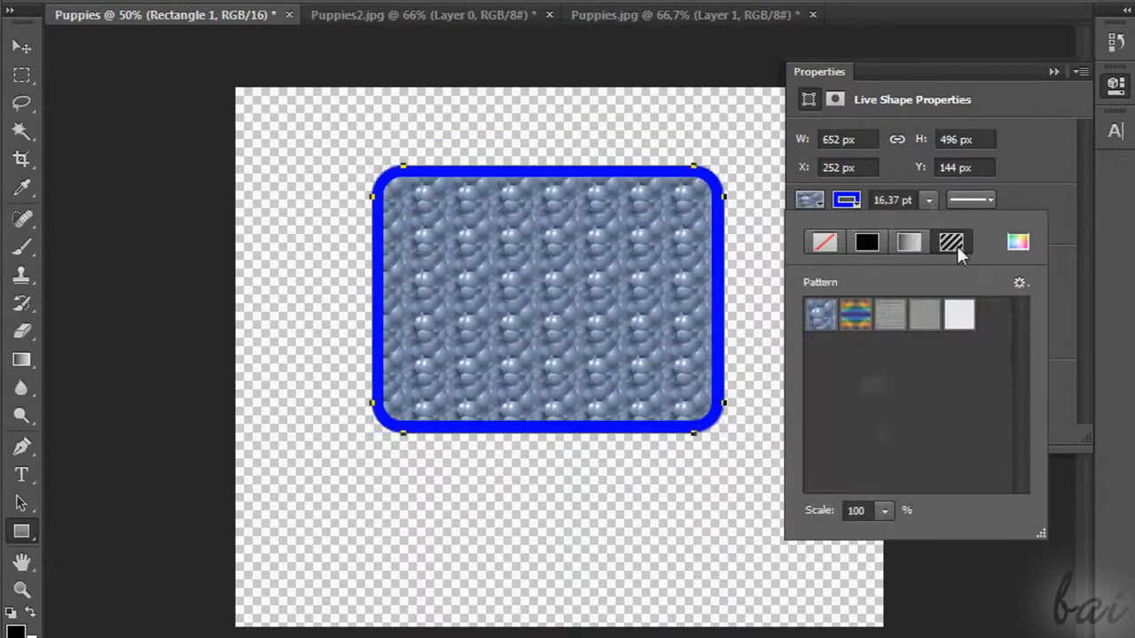
{"action": "left_click", "coordinate": [856, 315]}
{"action": "left_click", "coordinate": [888, 317]}
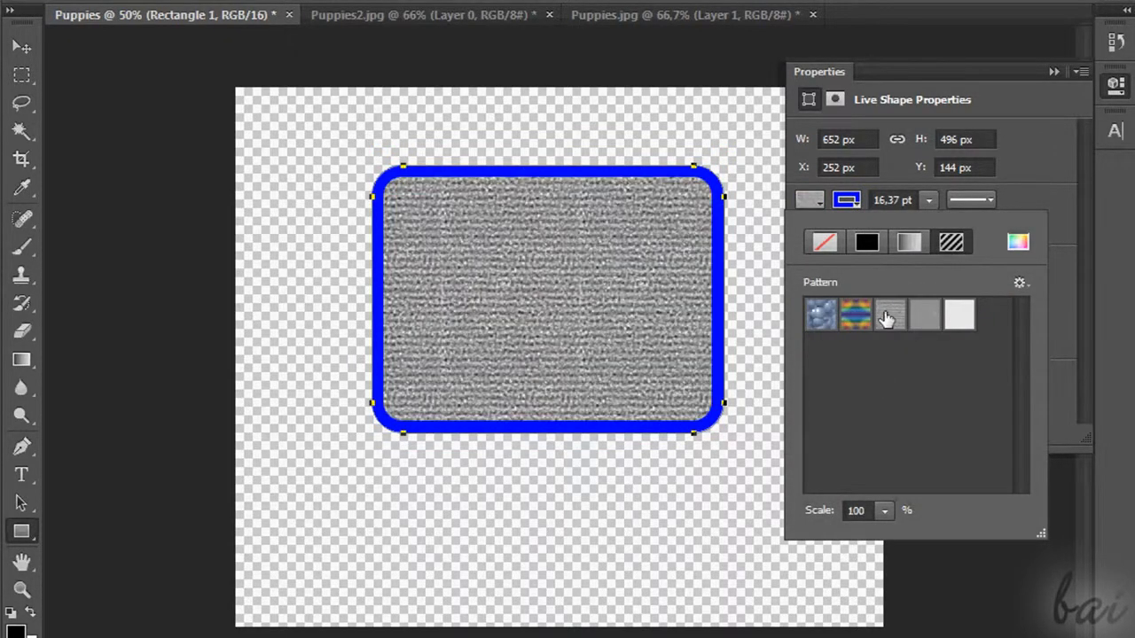
{"action": "left_click", "coordinate": [860, 242]}
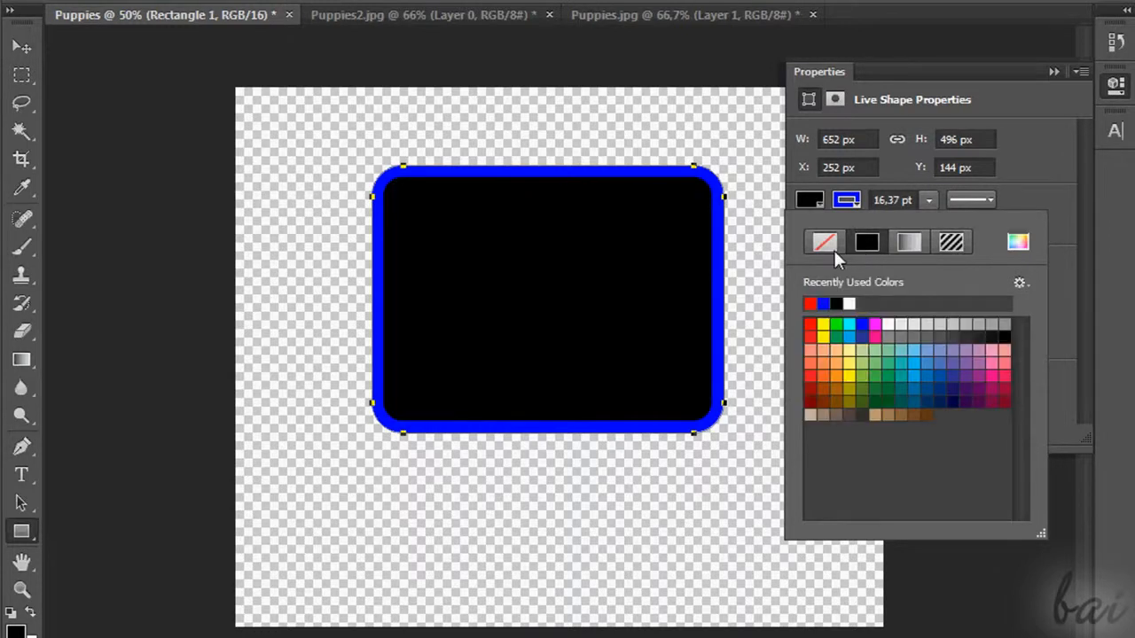
{"action": "left_click", "coordinate": [811, 303]}
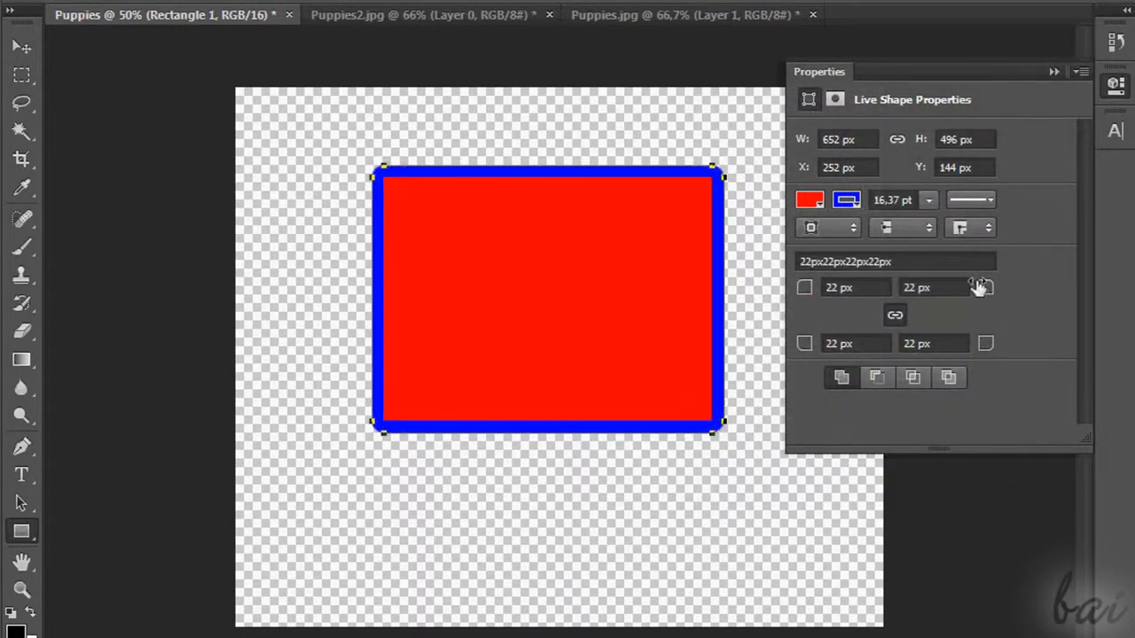
Open the custom solid color picker for the rectangle, cancel it, and try the no-color option
{"action": "left_click_drag", "start_coordinate": [982, 288], "coordinate": [1002, 287]}
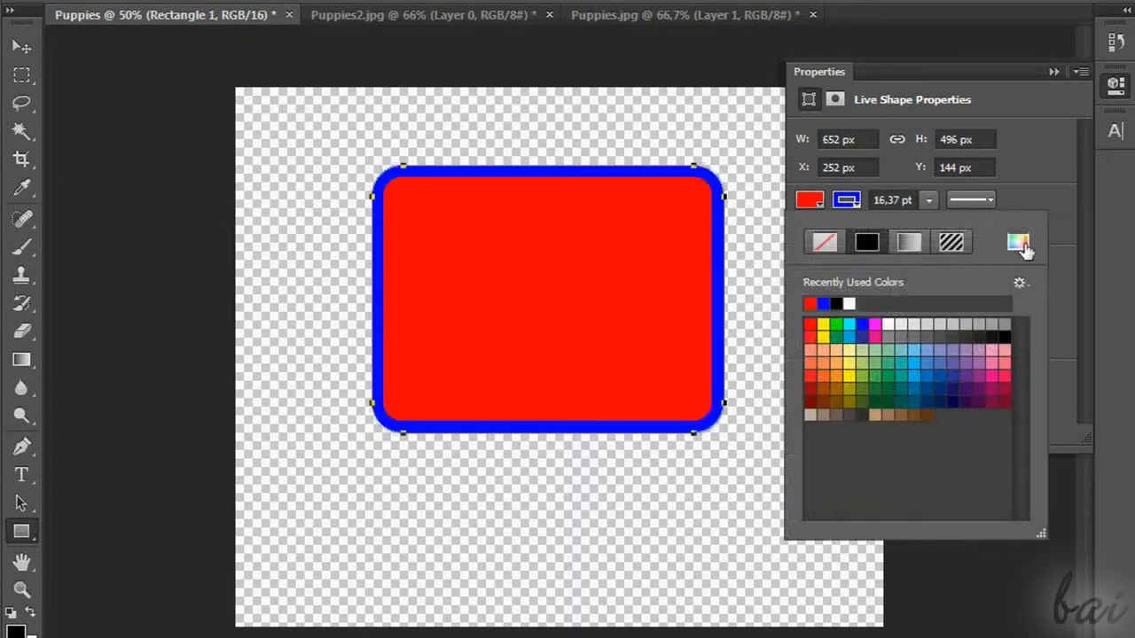
{"action": "left_click", "coordinate": [1022, 245]}
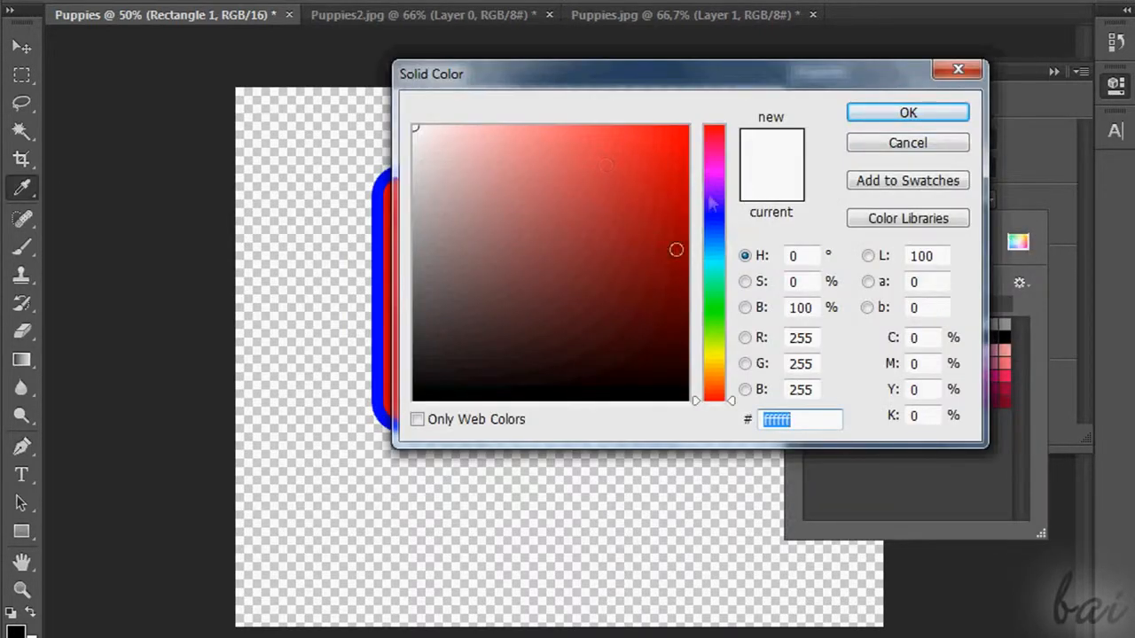
{"action": "left_click", "coordinate": [897, 147]}
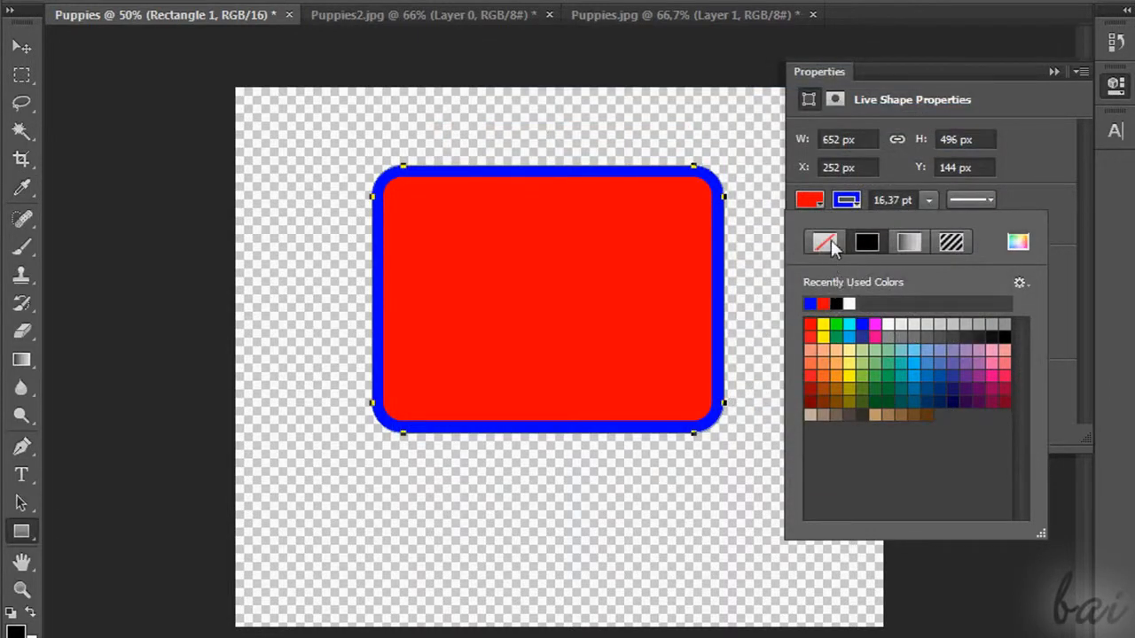
{"action": "left_click", "coordinate": [826, 241]}
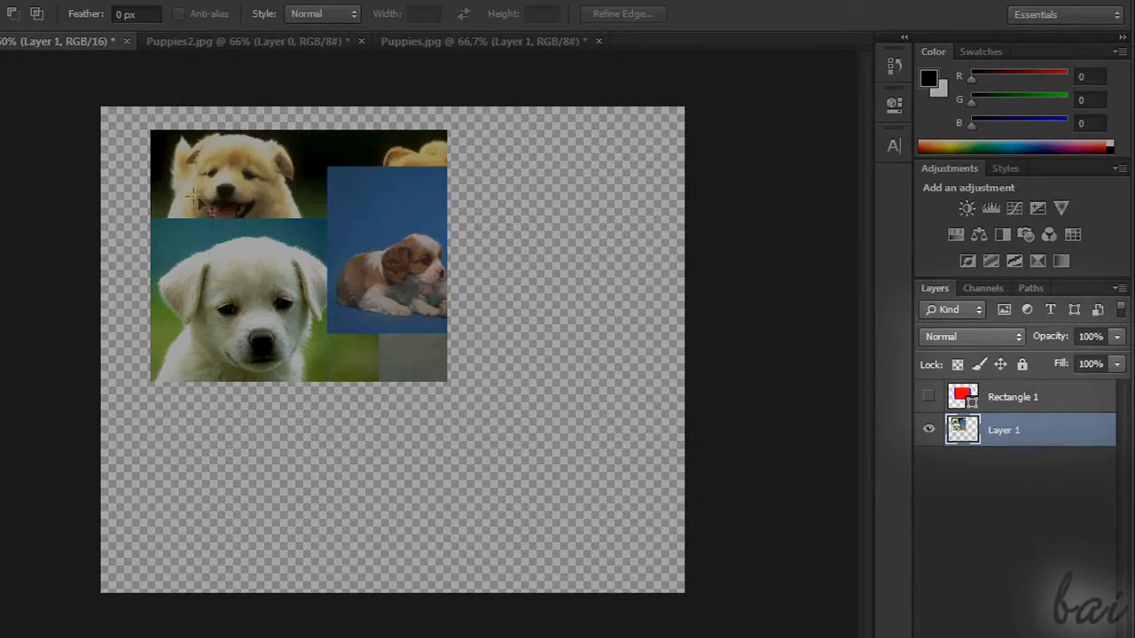
Select the entire Puppies.psd canvas with the Rectangular Marquee Tool
{"action": "left_click_drag", "start_coordinate": [225, 209], "coordinate": [325, 284]}
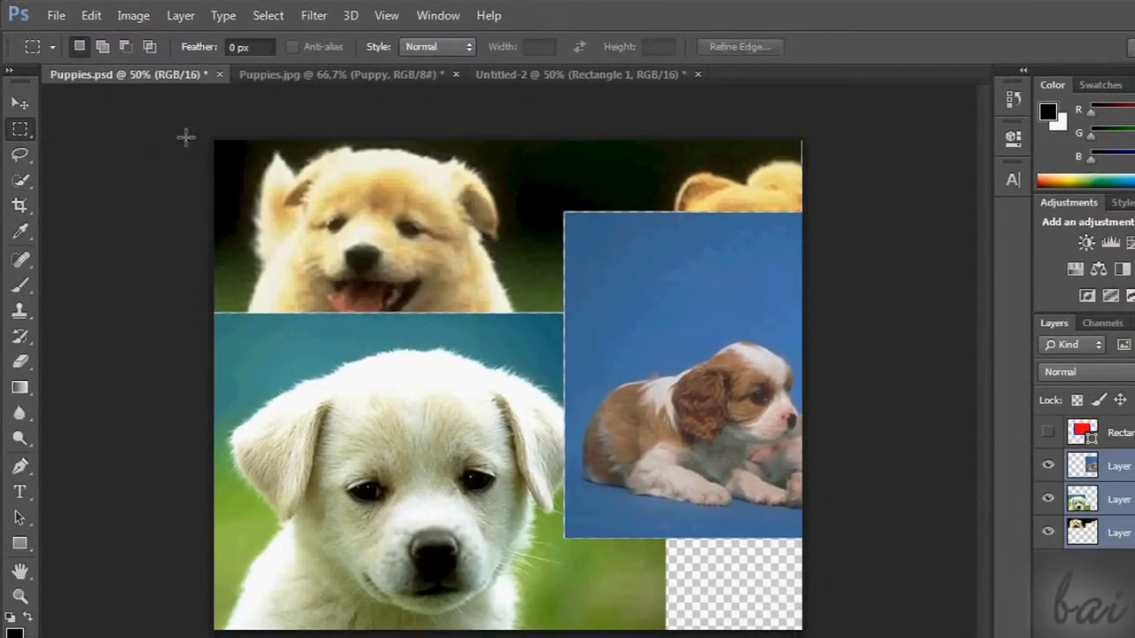
{"action": "left_click_drag", "start_coordinate": [185, 137], "coordinate": [887, 621]}
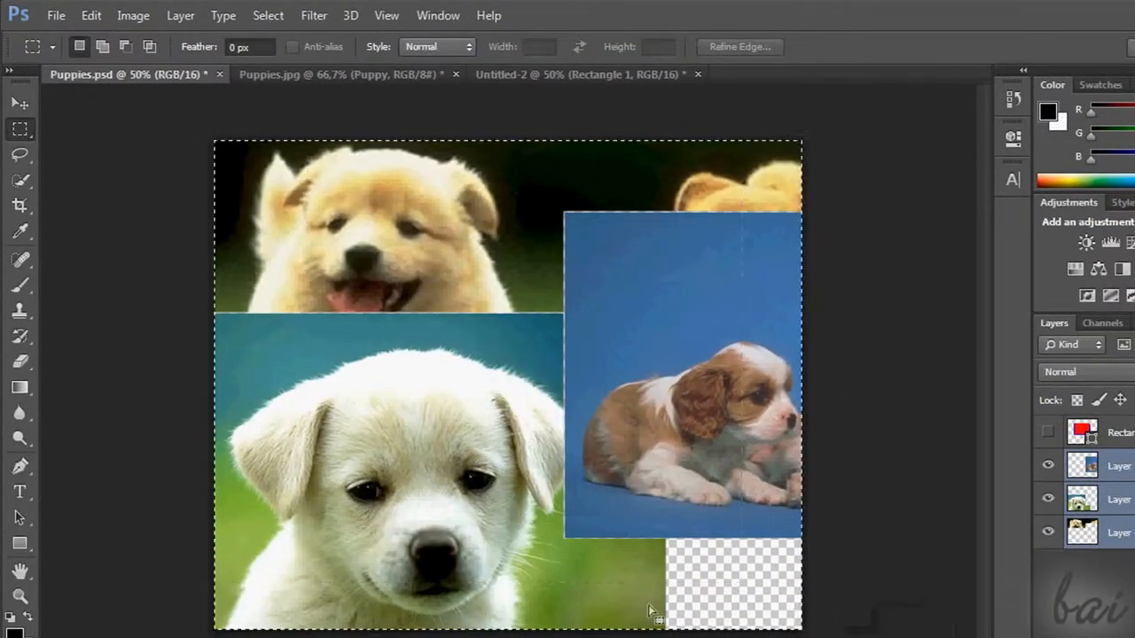
{"action": "left_click", "coordinate": [20, 129]}
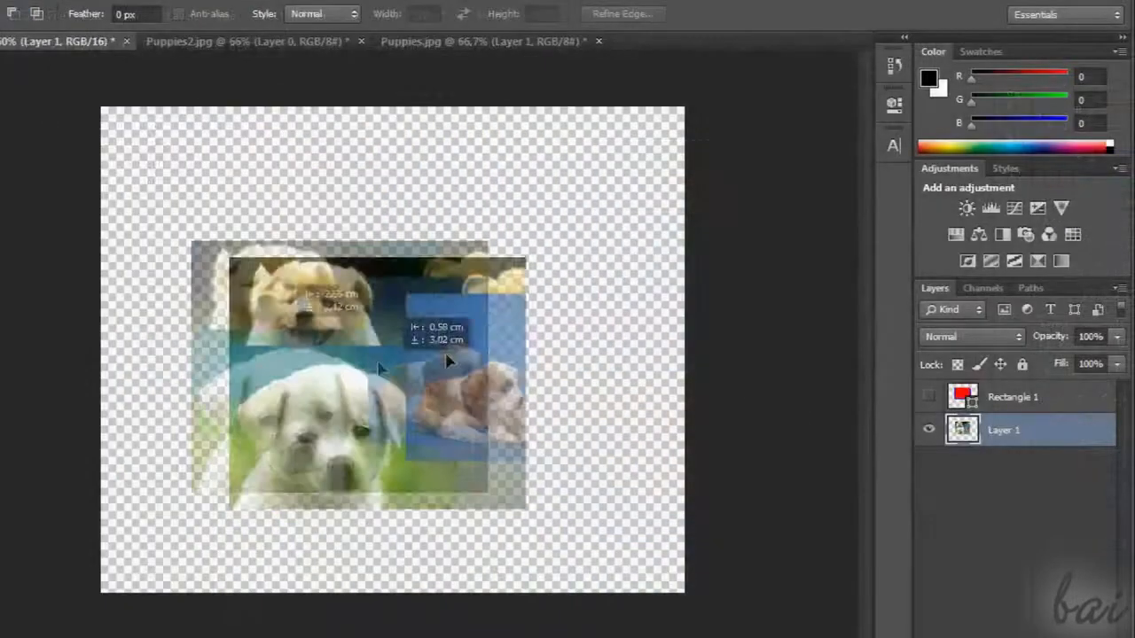
Move the puppy collage on Layer 1 toward the middle of the Puppies canvas
{"action": "left_click_drag", "start_coordinate": [443, 368], "coordinate": [295, 283]}
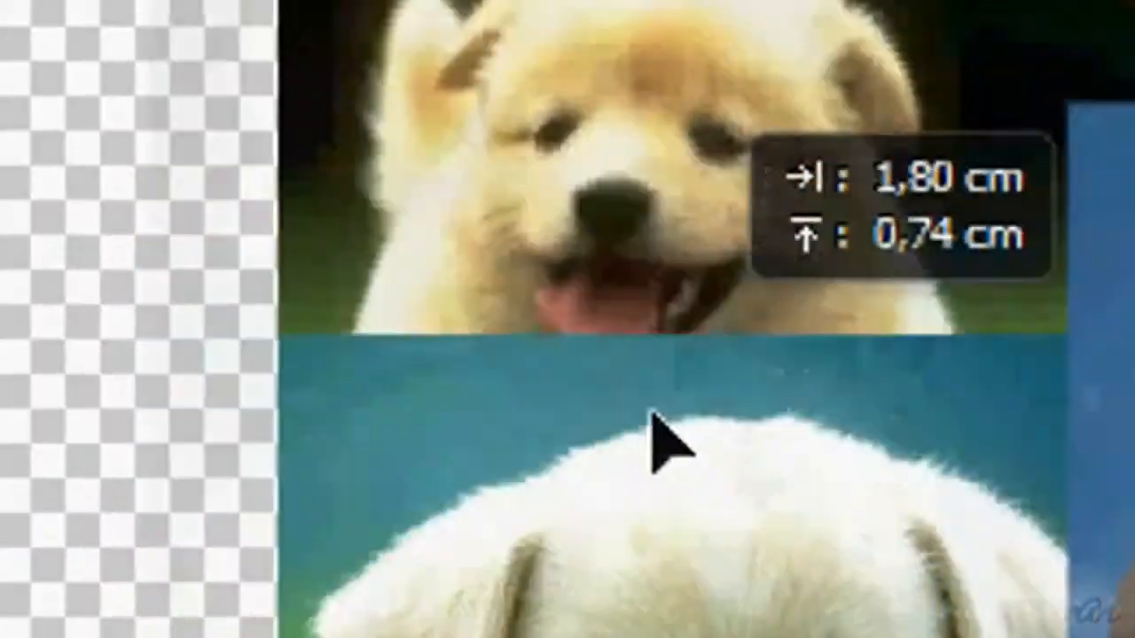
{"action": "left_click_drag", "start_coordinate": [301, 303], "coordinate": [297, 269]}
{"action": "left_click_drag", "start_coordinate": [221, 224], "coordinate": [282, 259]}
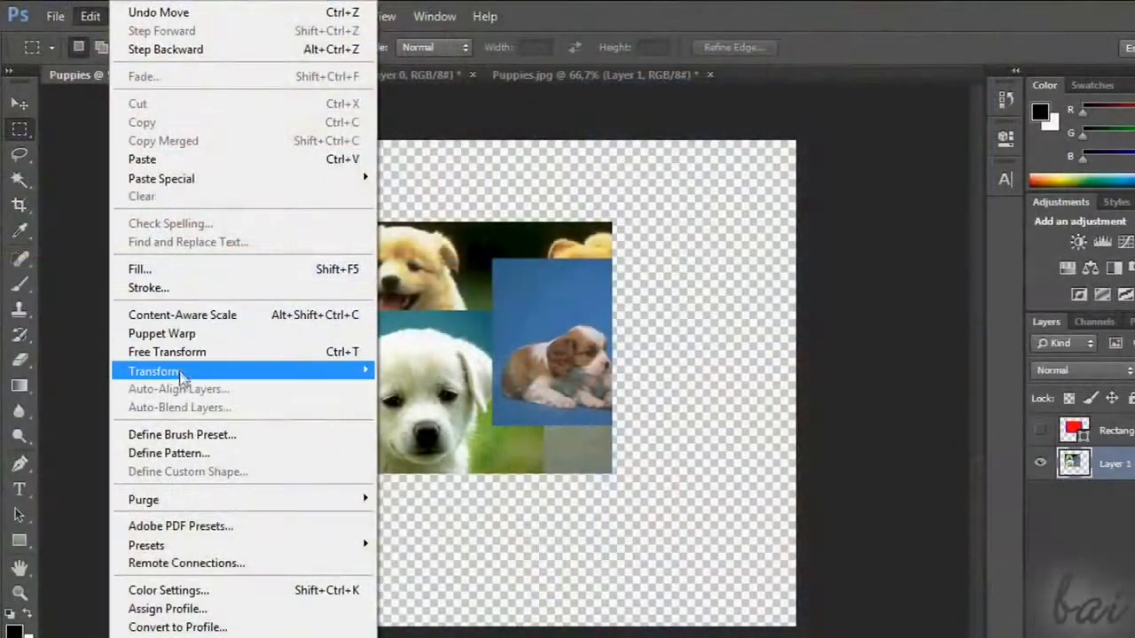
Scale Layer 1 to fill the canvas, about 196.56% wide and 193.82% high, and apply the transform
{"action": "mouse_move", "coordinate": [186, 382]}
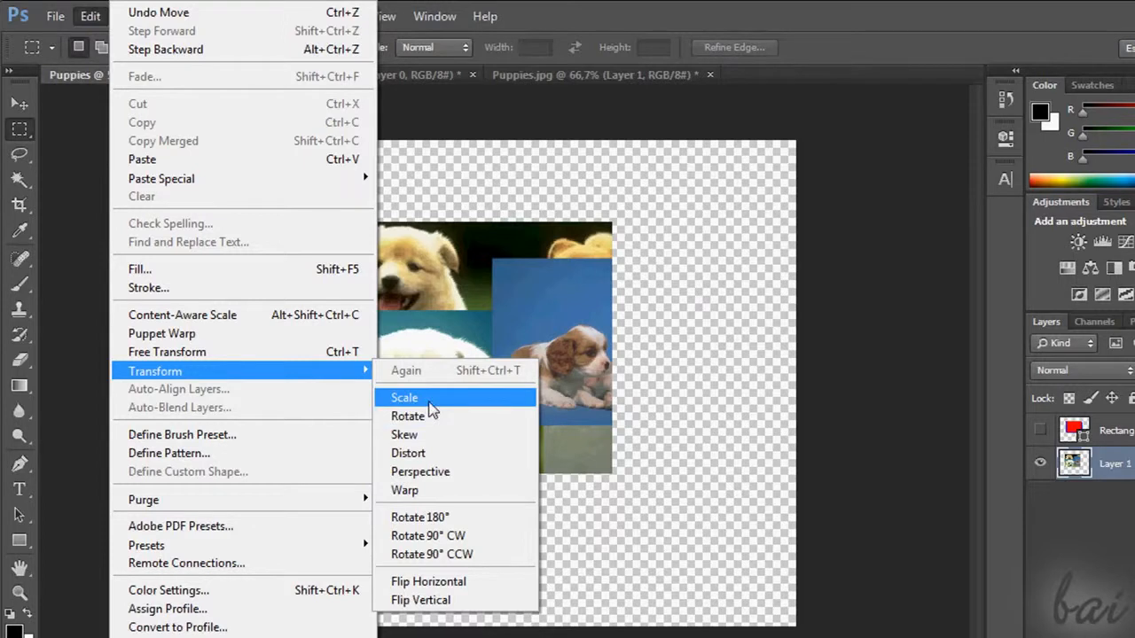
{"action": "left_click", "coordinate": [404, 398]}
{"action": "left_click_drag", "start_coordinate": [614, 218], "coordinate": [608, 185]}
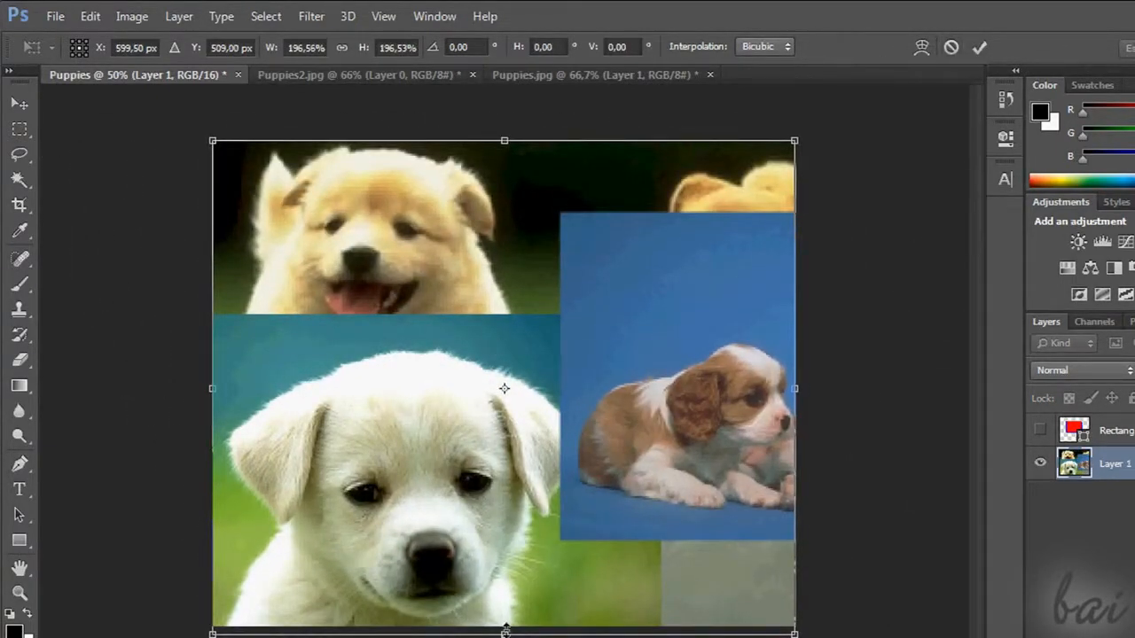
{"action": "left_click_drag", "start_coordinate": [506, 632], "coordinate": [506, 628]}
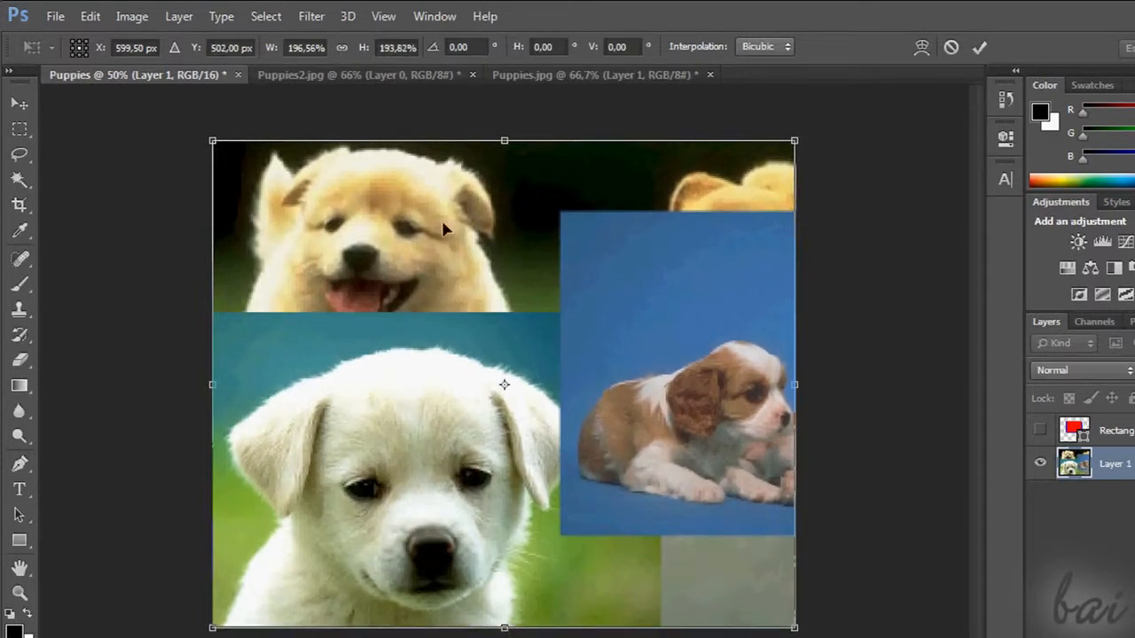
{"action": "left_click", "coordinate": [234, 49]}
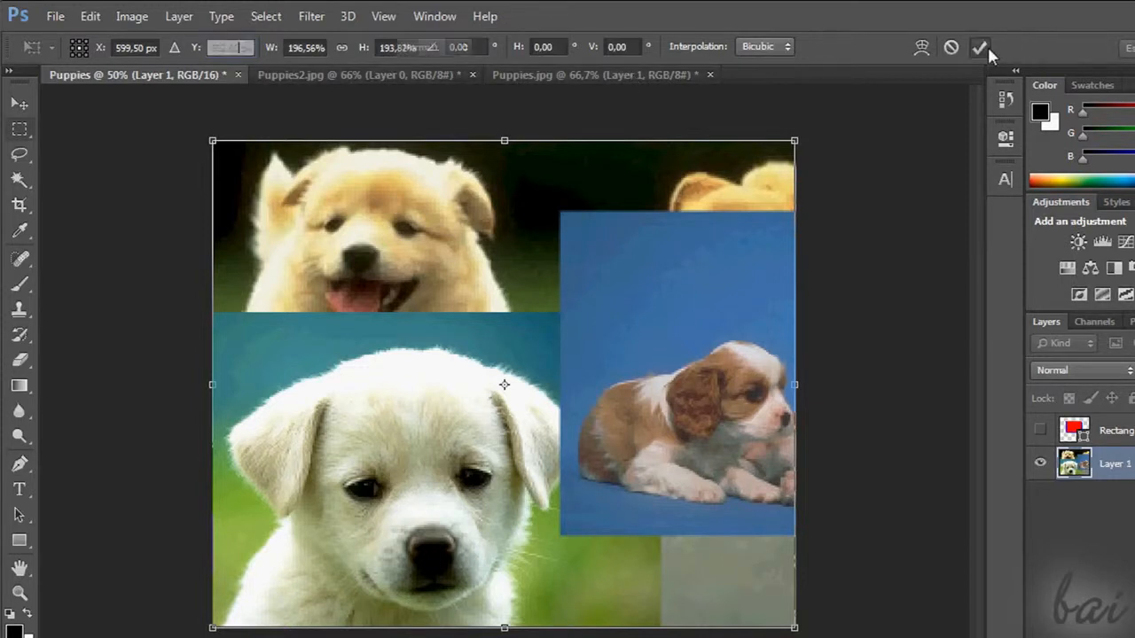
{"action": "left_click", "coordinate": [980, 48]}
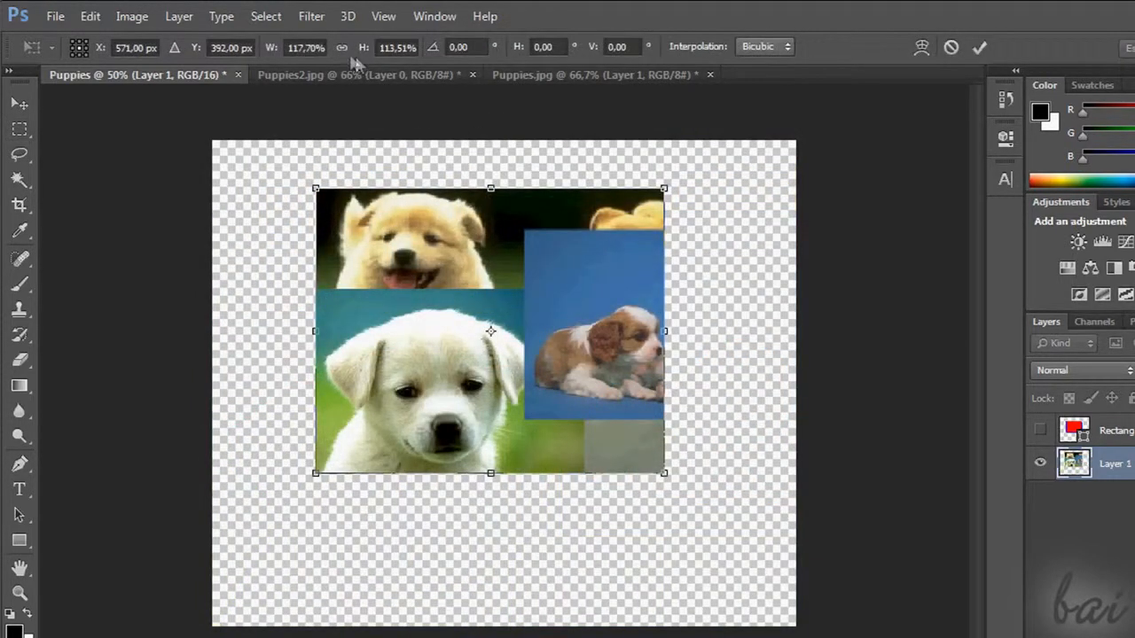
Set both the width and height scale of Layer 1's transform to 100%
{"action": "left_click", "coordinate": [299, 45]}
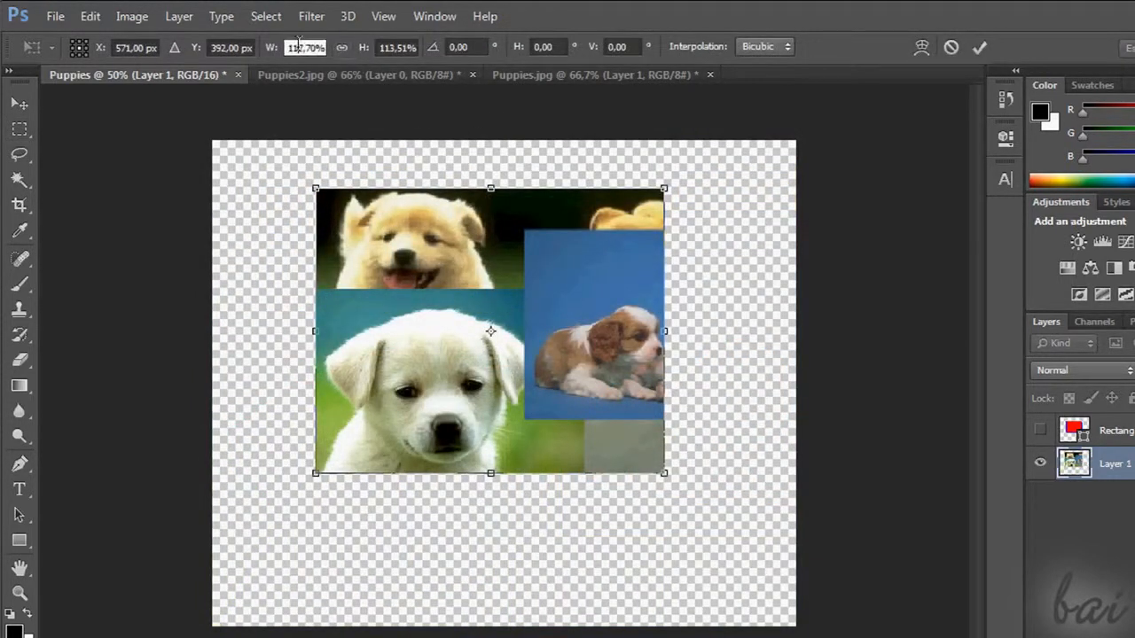
{"action": "type", "text": "100"}
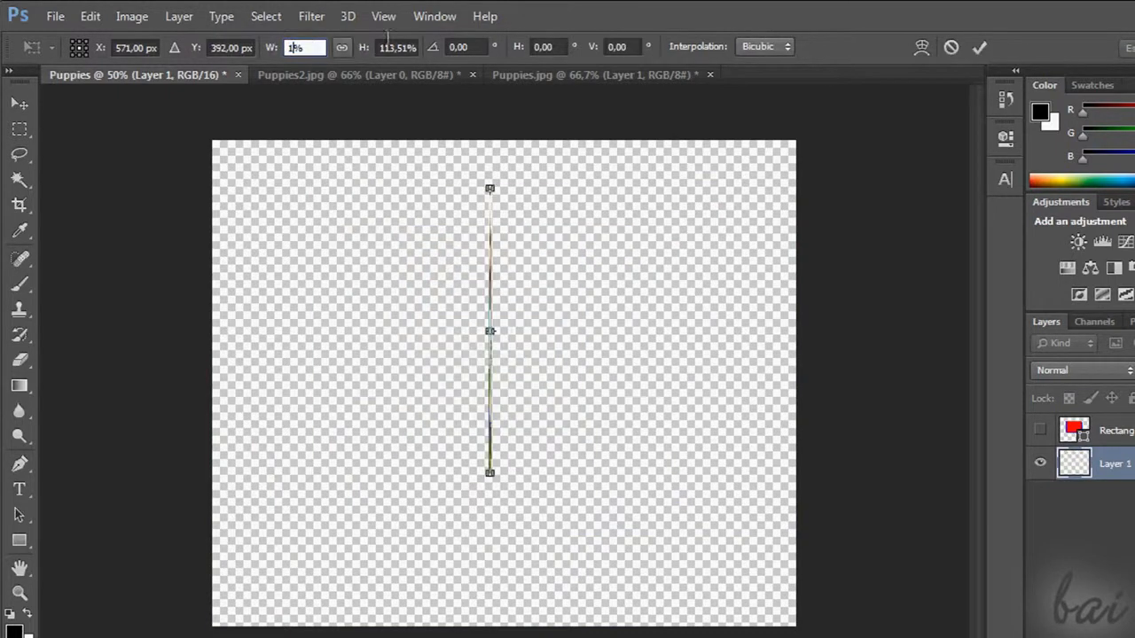
{"action": "left_click", "coordinate": [407, 47]}
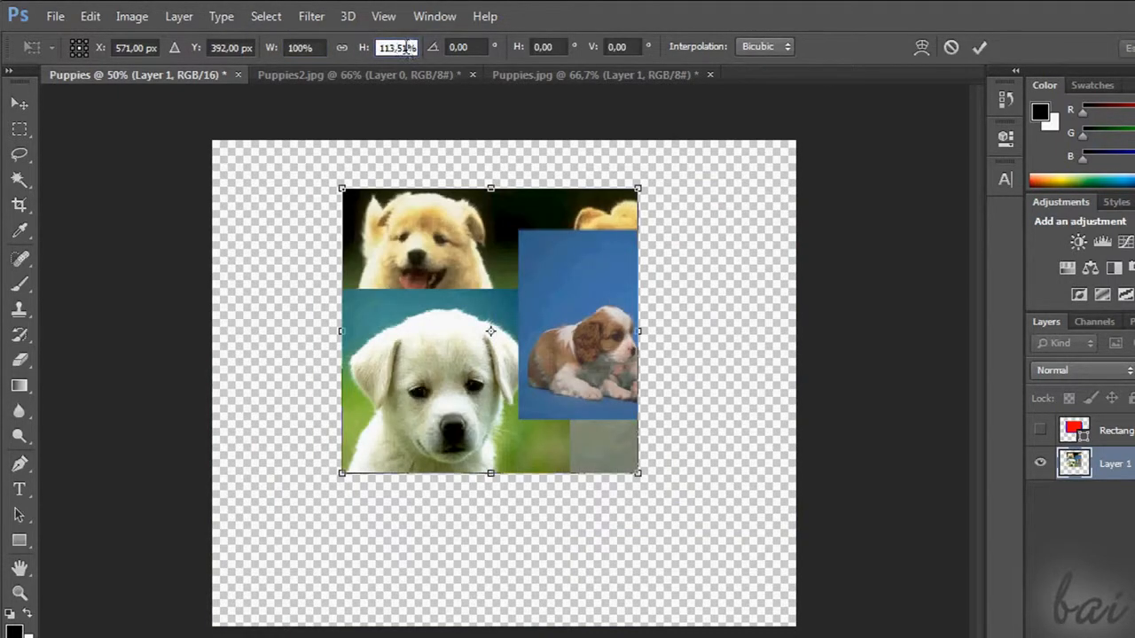
{"action": "type", "text": "100"}
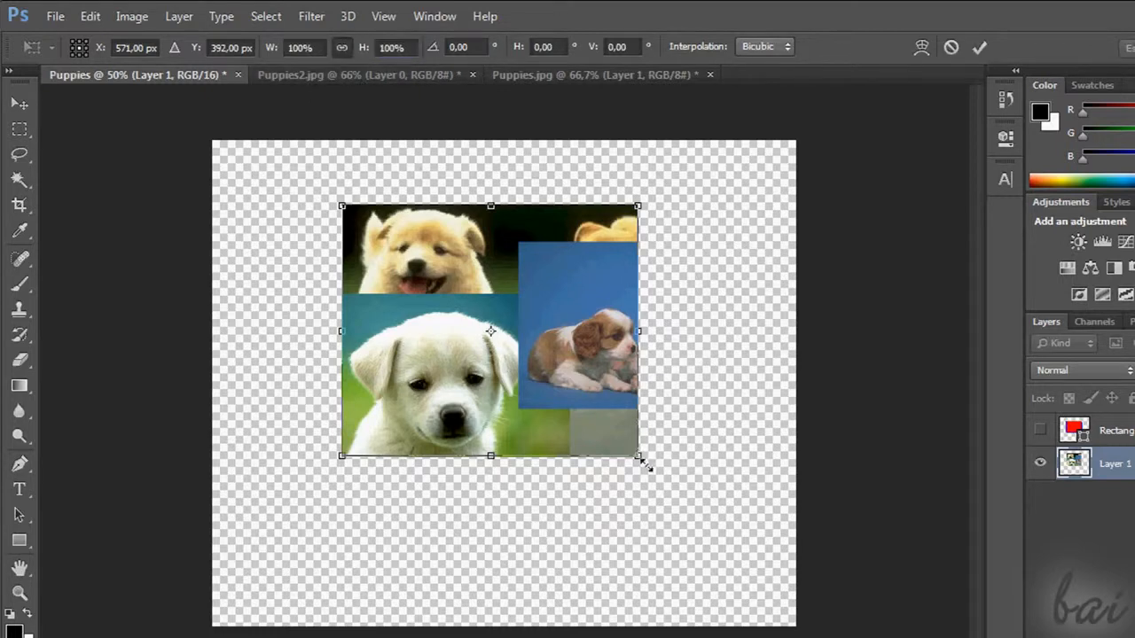
Enlarge Layer 1 proportionally to about 196.59% with width and height linked, and switch the link off
{"action": "left_click_drag", "start_coordinate": [639, 458], "coordinate": [777, 540]}
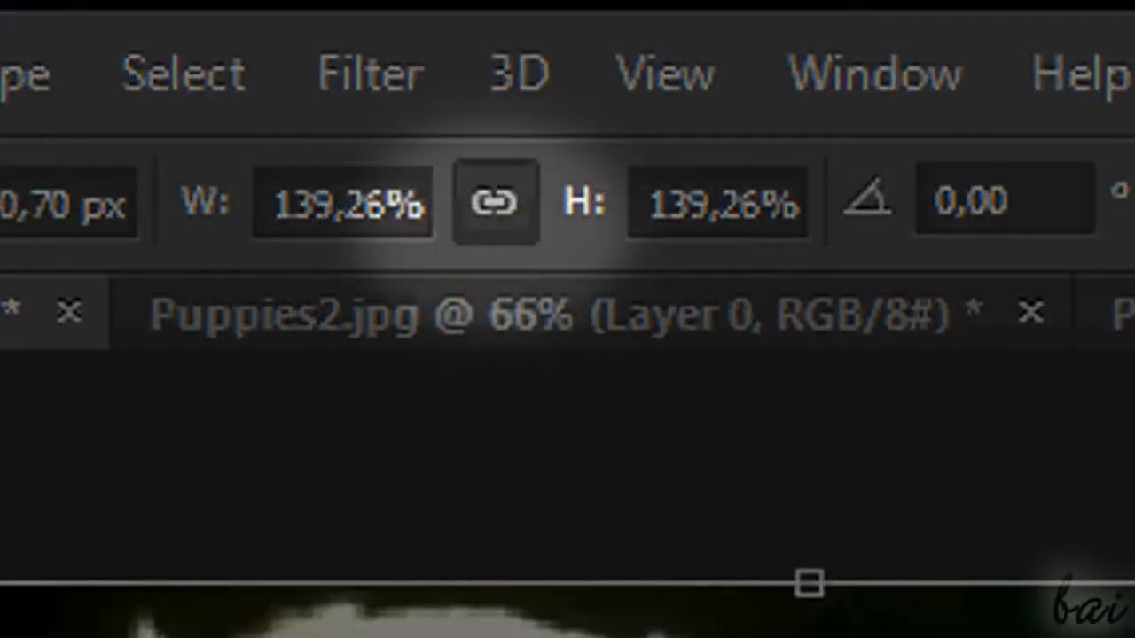
{"action": "left_click_drag", "start_coordinate": [1100, 621], "coordinate": [1134, 637]}
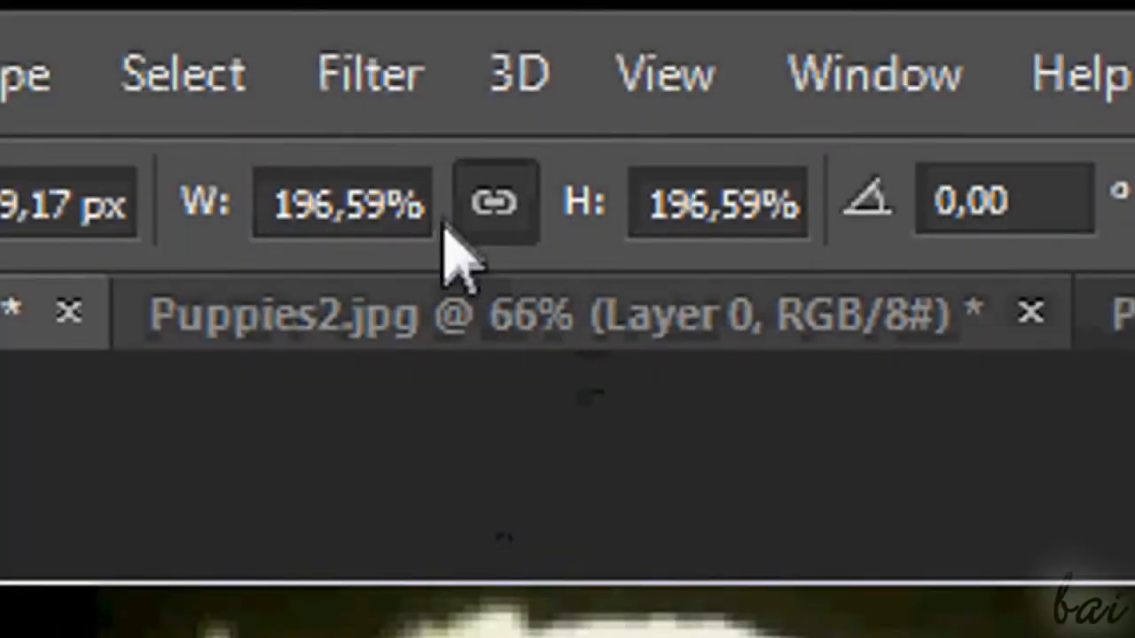
{"action": "left_click", "coordinate": [494, 202]}
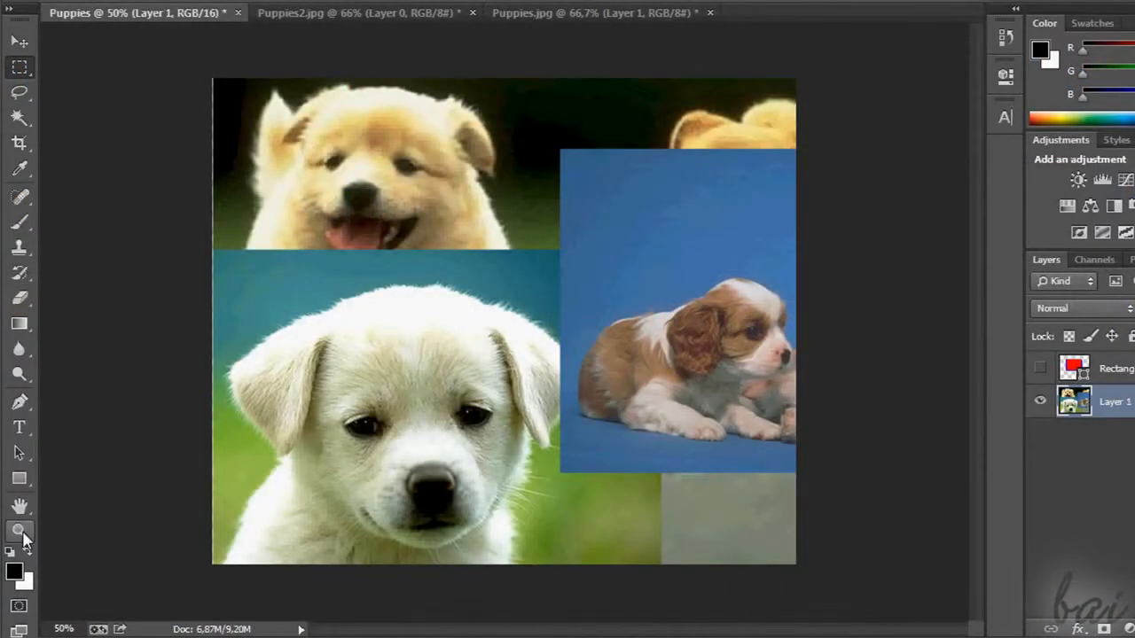
Zoom in on different parts of the puppy collage with the Zoom Tool
{"action": "left_click", "coordinate": [22, 534]}
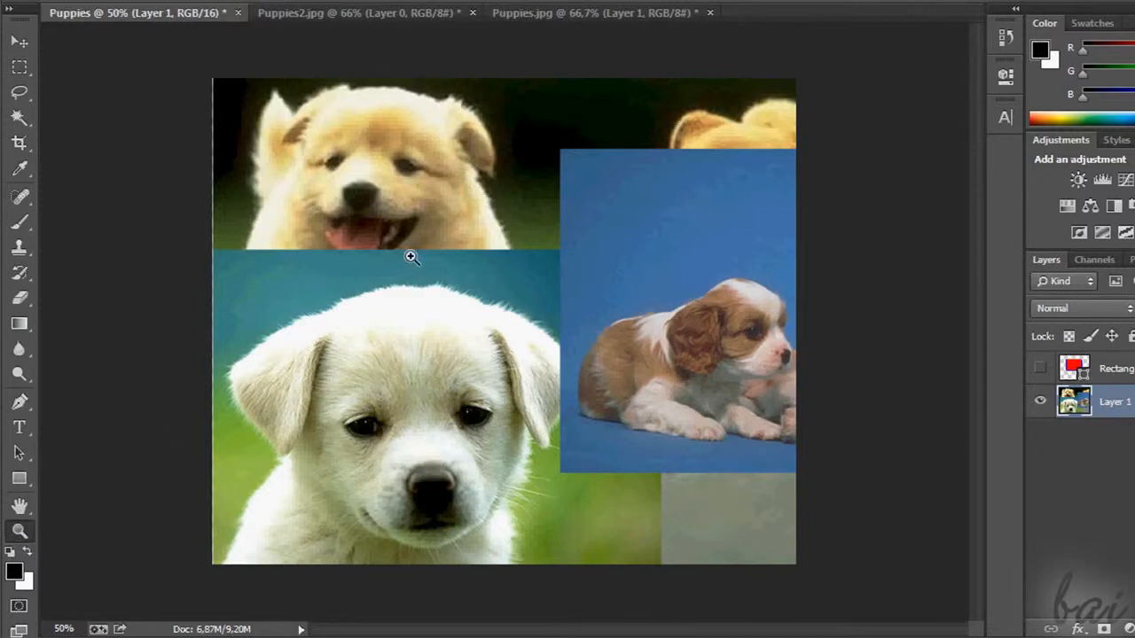
{"action": "left_click", "coordinate": [411, 257]}
{"action": "left_click", "coordinate": [657, 291]}
{"action": "left_click", "coordinate": [443, 478]}
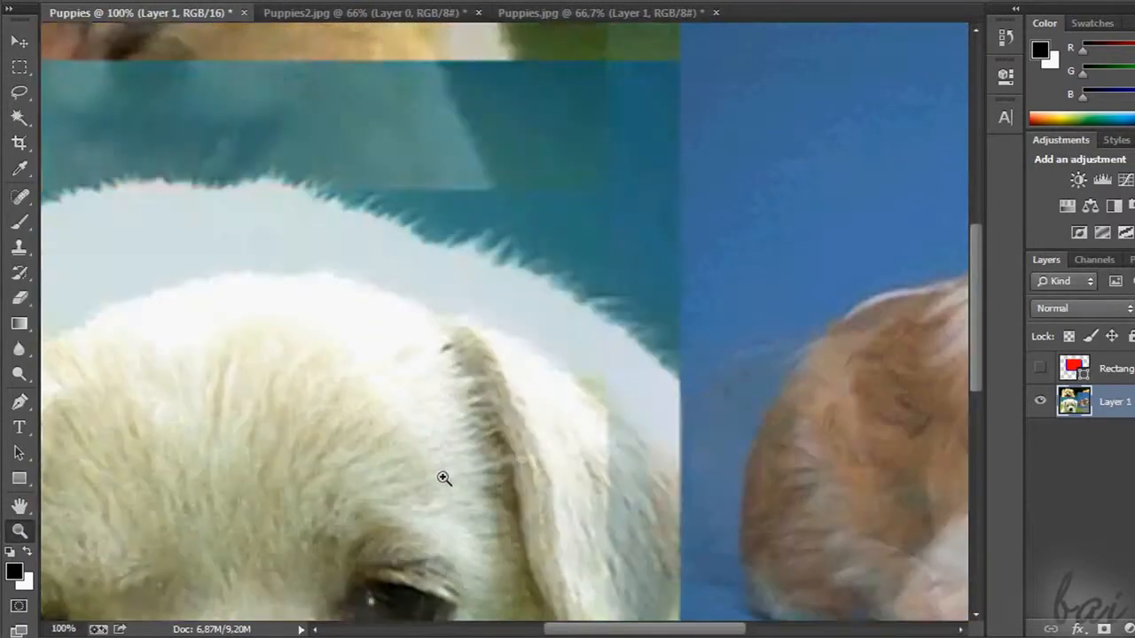
{"action": "right_click", "coordinate": [443, 478]}
{"action": "left_click", "coordinate": [420, 458]}
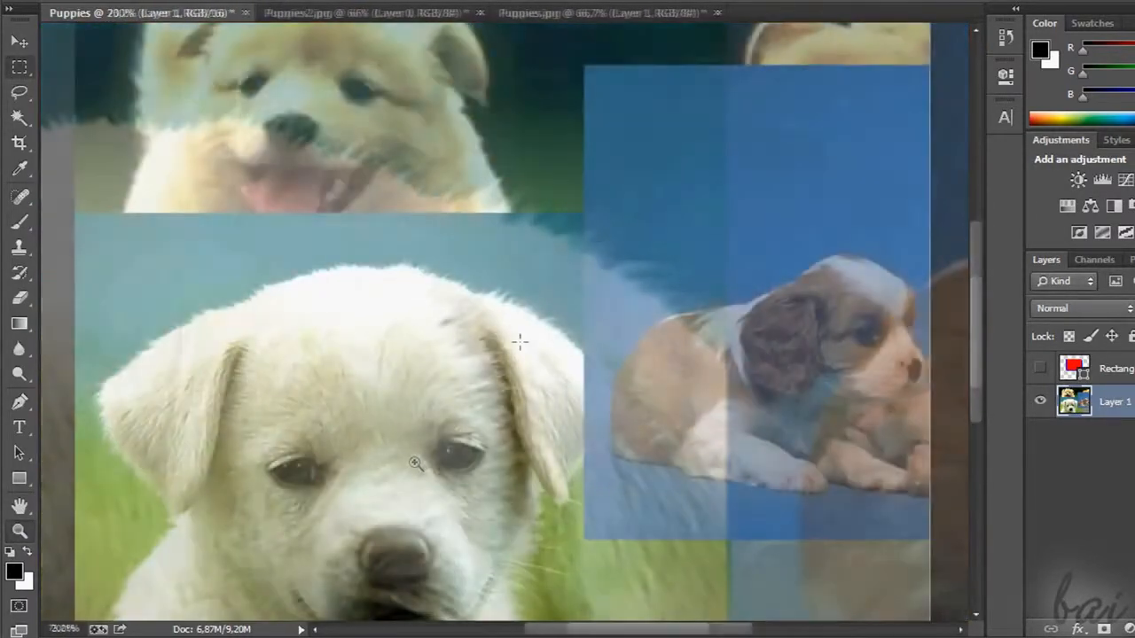
Zoom repeatedly in and out around the white puppy's face, reaching about 209% and returning to about 51%
{"action": "scroll", "coordinate": [520, 342], "scroll_direction": "up", "scroll_amount": 12}
{"action": "scroll", "coordinate": [520, 342], "scroll_direction": "down", "scroll_amount": 10}
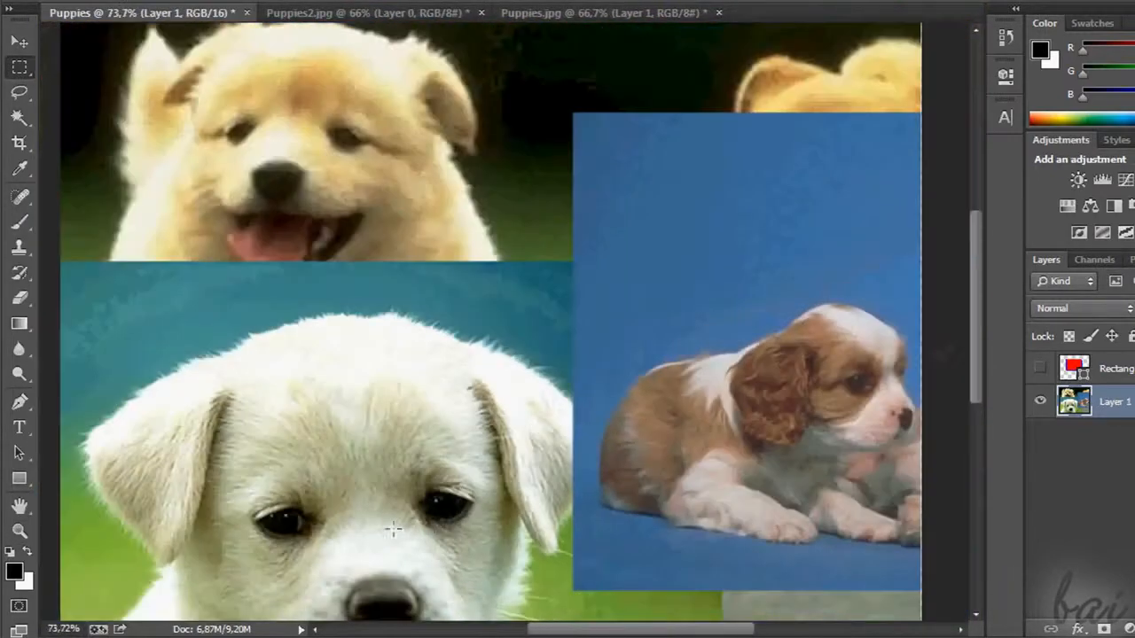
{"action": "scroll", "coordinate": [340, 550], "scroll_direction": "up", "scroll_amount": 5}
{"action": "scroll", "coordinate": [339, 550], "scroll_direction": "up", "scroll_amount": 9}
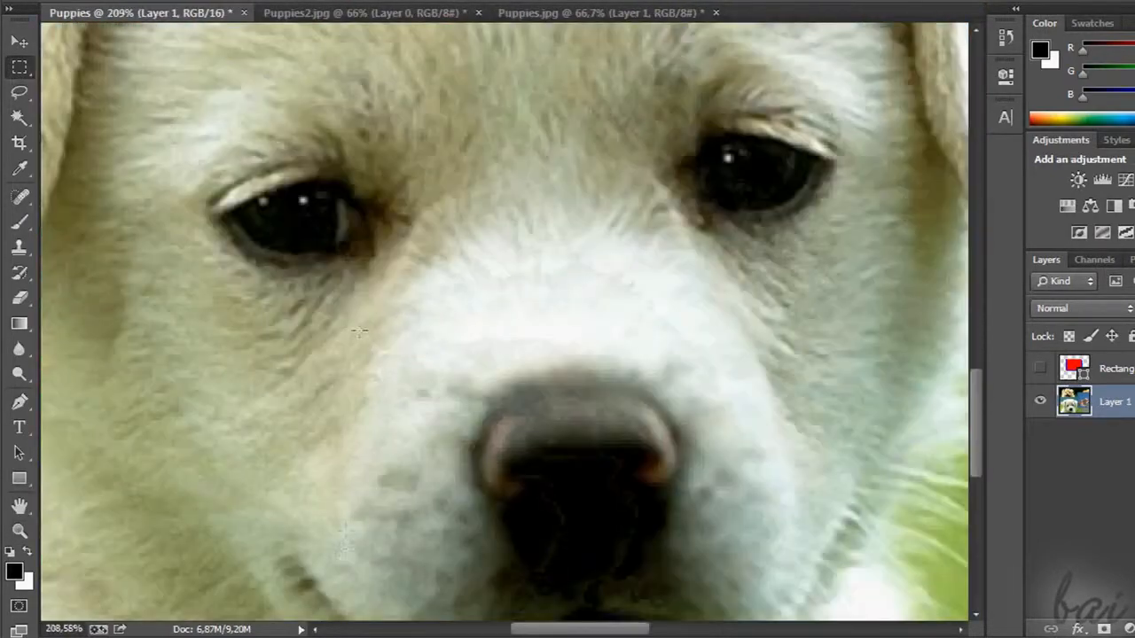
{"action": "scroll", "coordinate": [408, 321], "scroll_direction": "down", "scroll_amount": 12}
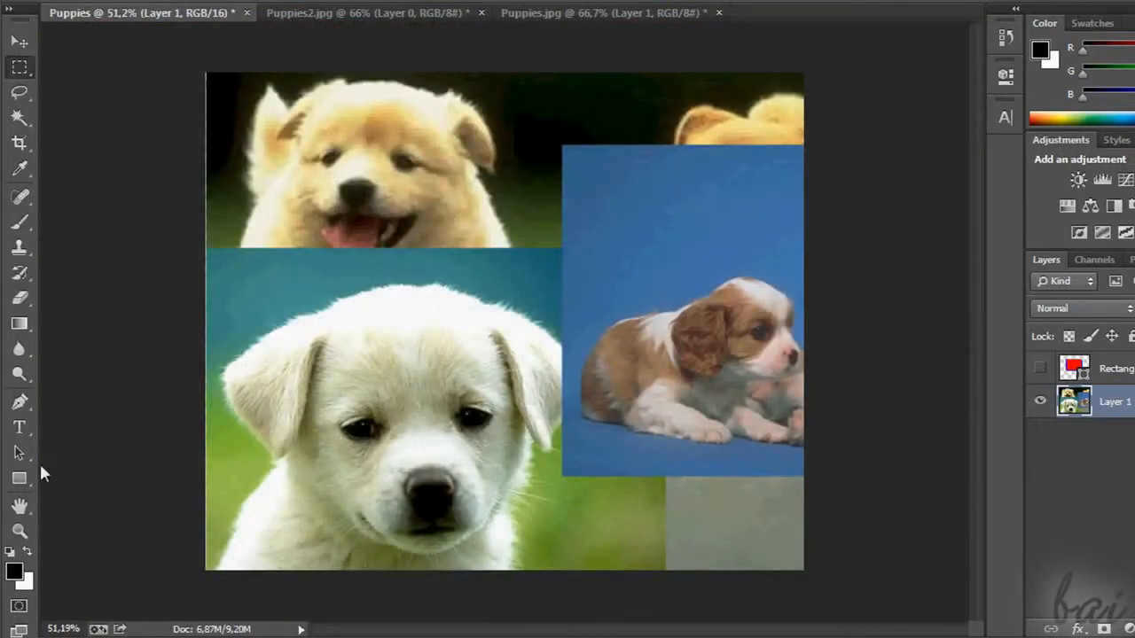
Show the Hand Tool options and pan the enlarged view to the brown-and-white puppy
{"action": "left_click", "coordinate": [20, 508]}
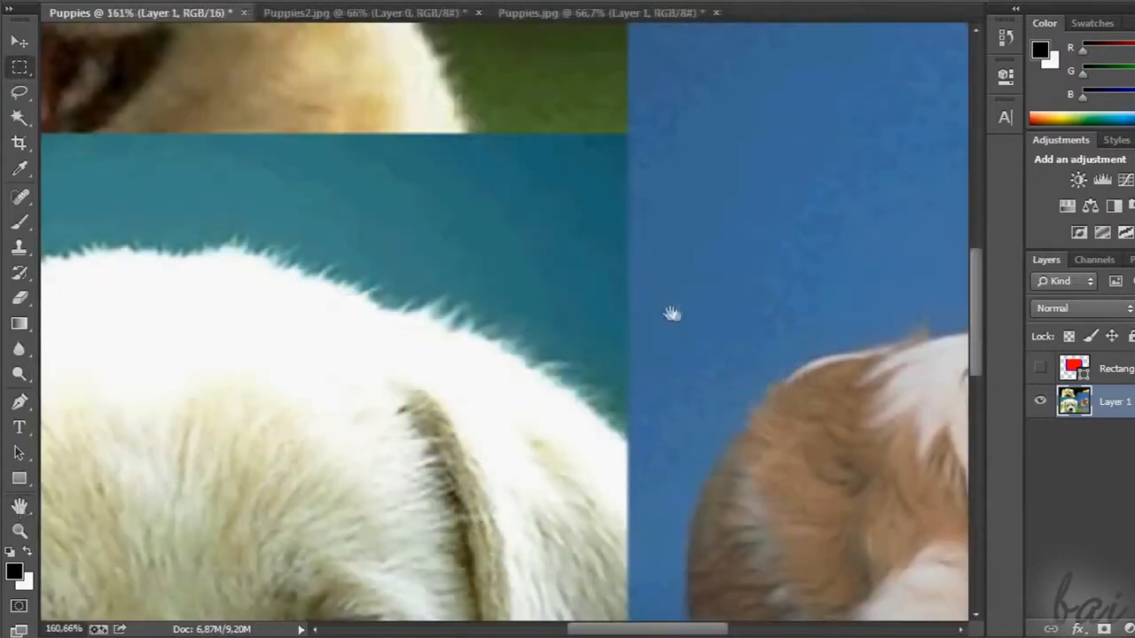
{"action": "left_click_drag", "start_coordinate": [671, 312], "coordinate": [312, 208]}
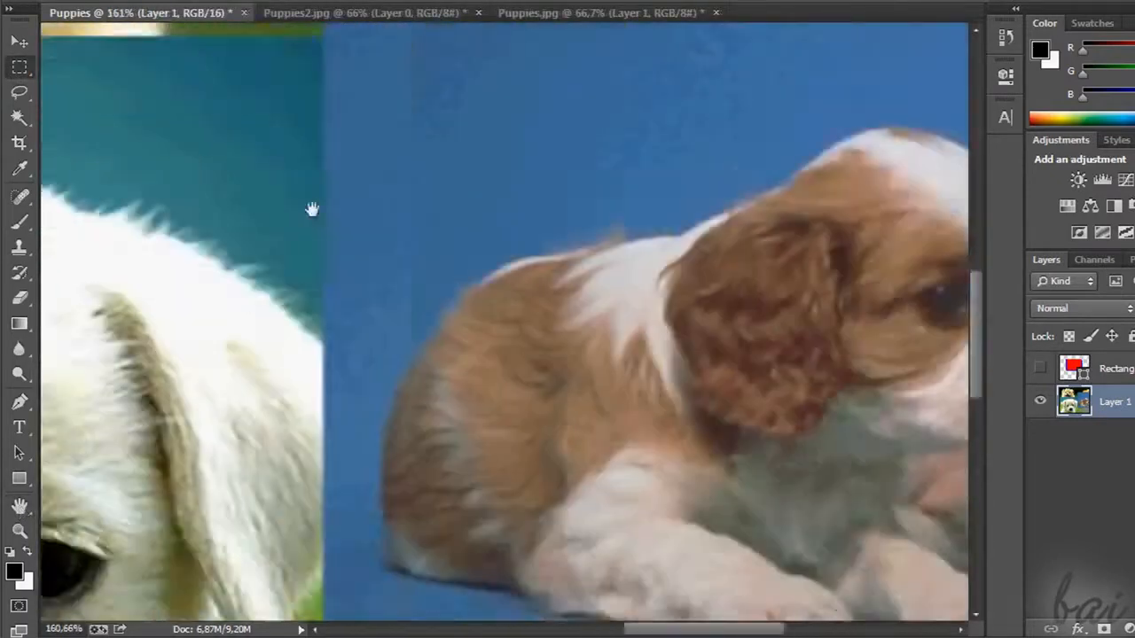
Start saving the puppy collage under a new name, choosing the JPEG format and naming the file Puppies1.jpg
{"action": "left_click_drag", "start_coordinate": [696, 427], "coordinate": [299, 362]}
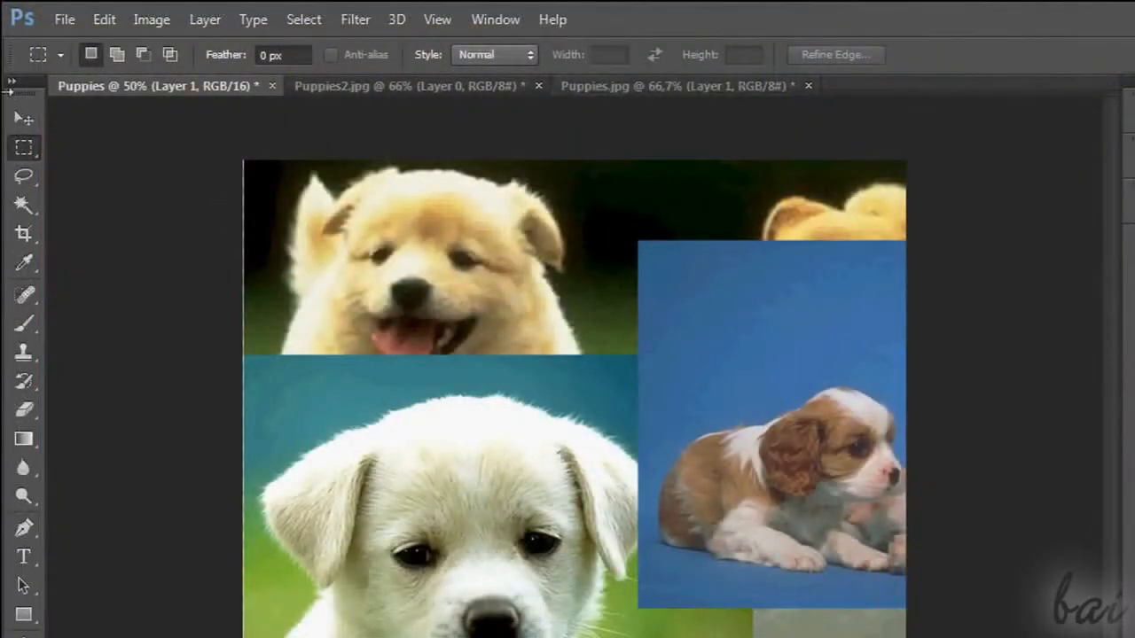
{"action": "left_click", "coordinate": [67, 18]}
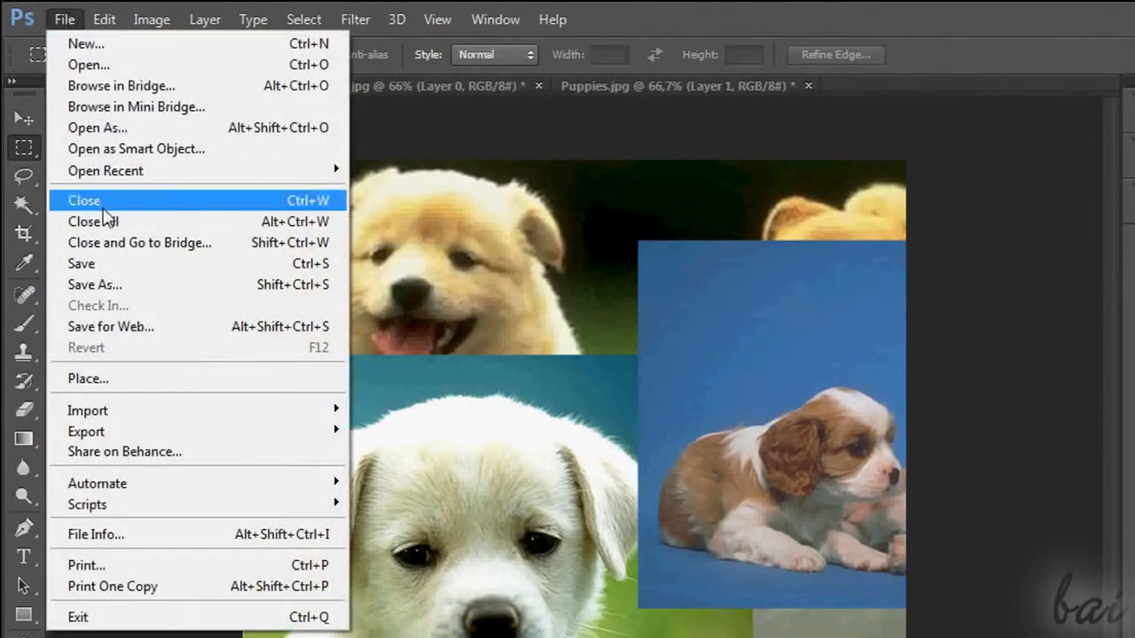
{"action": "left_click", "coordinate": [113, 286]}
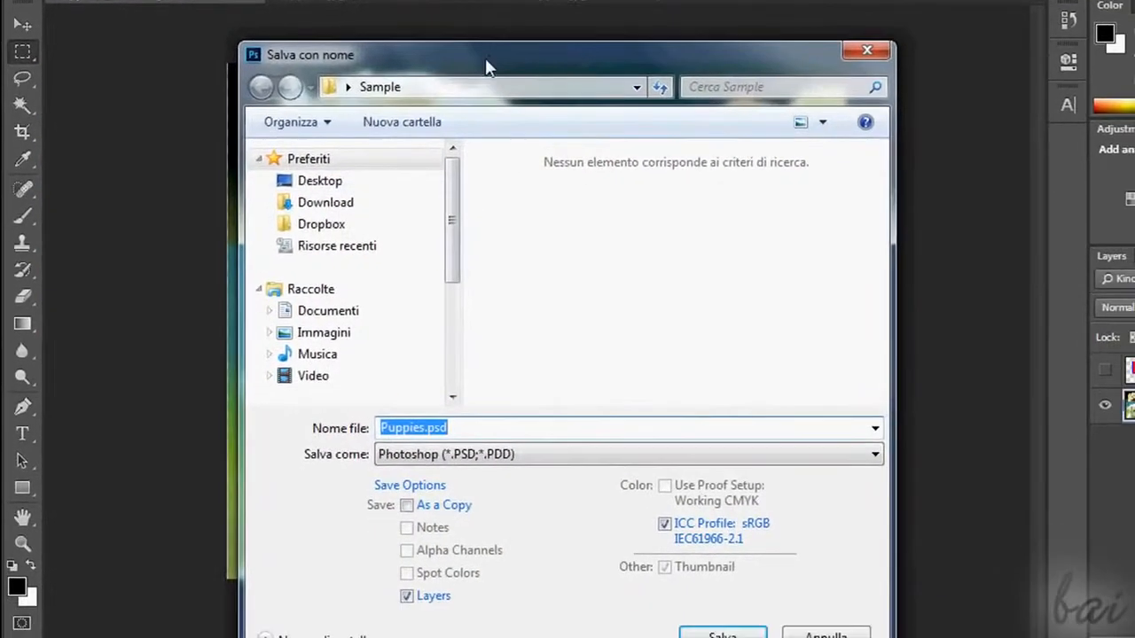
{"action": "left_click_drag", "start_coordinate": [497, 97], "coordinate": [395, 72]}
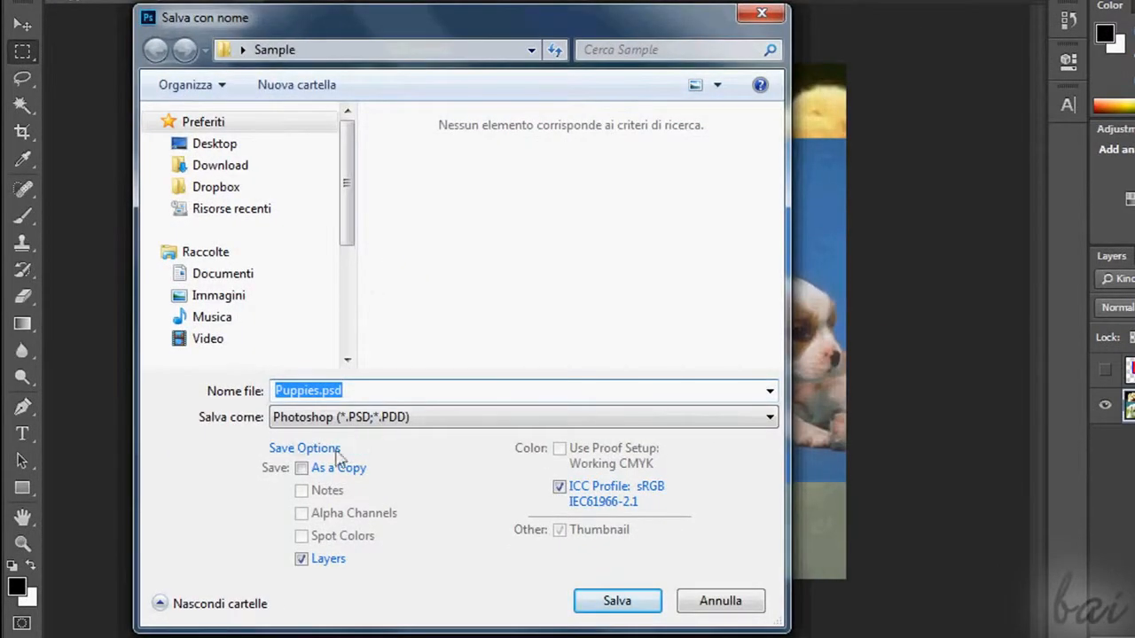
{"action": "left_click", "coordinate": [429, 428]}
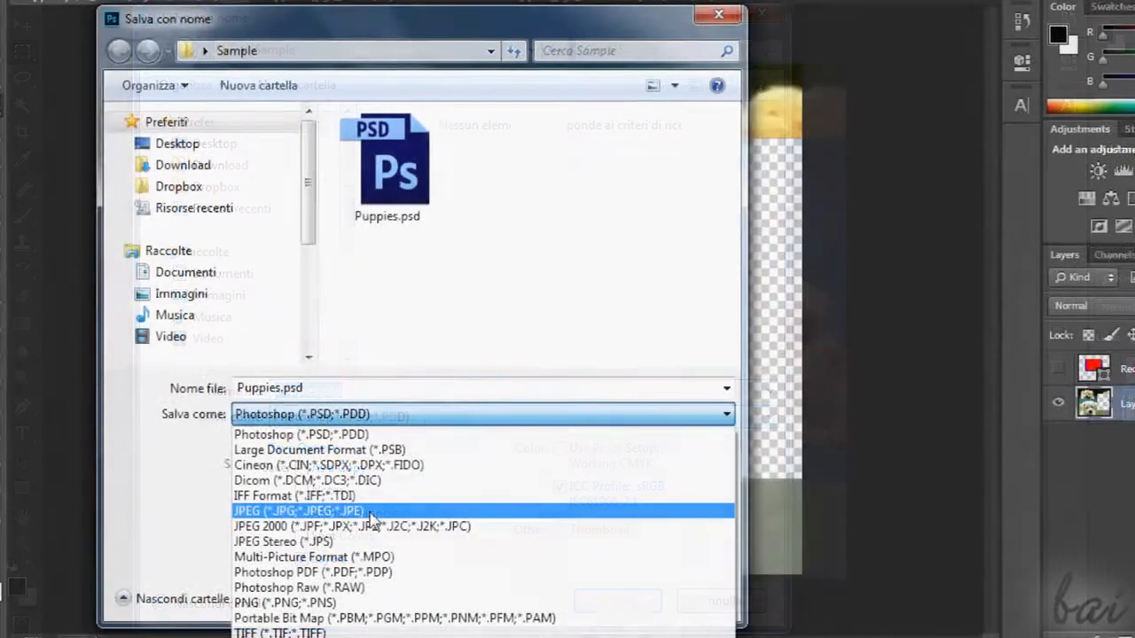
{"action": "left_click", "coordinate": [372, 513]}
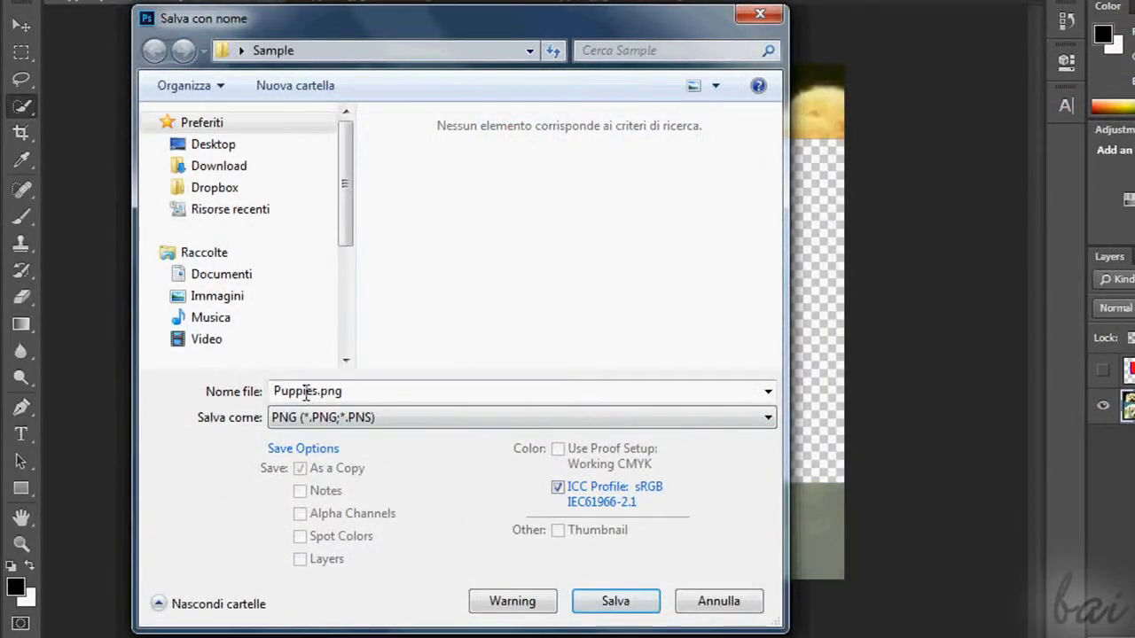
{"action": "double_click", "coordinate": [277, 389]}
{"action": "left_click", "coordinate": [315, 391]}
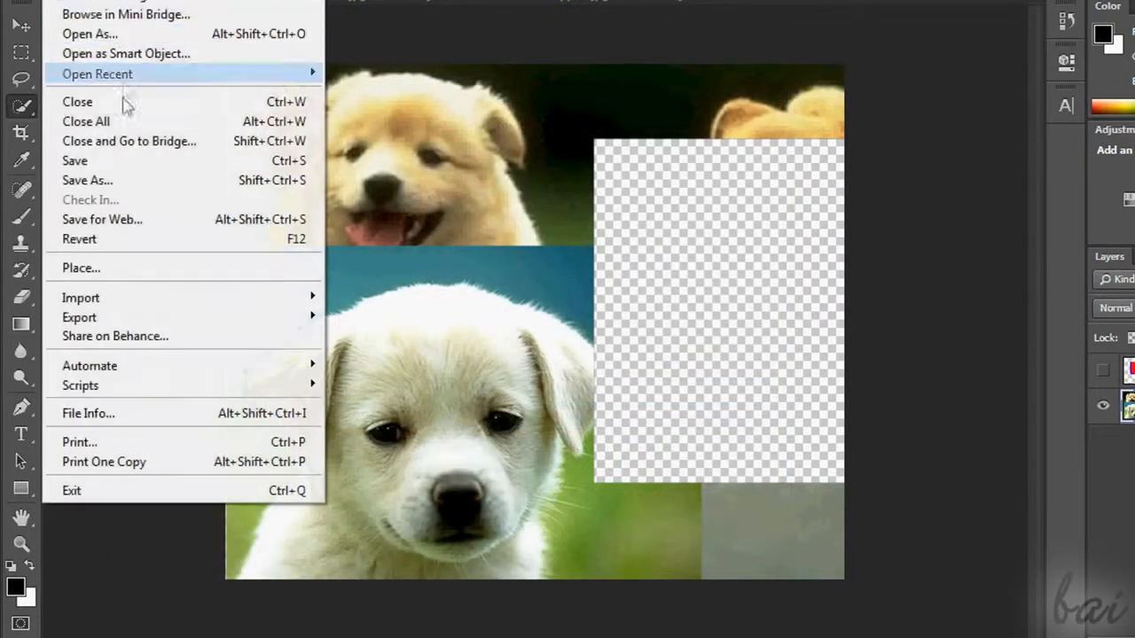
Save a copy of the collage with the transparent area in PNG format in the Sample folder
{"action": "left_click", "coordinate": [111, 178]}
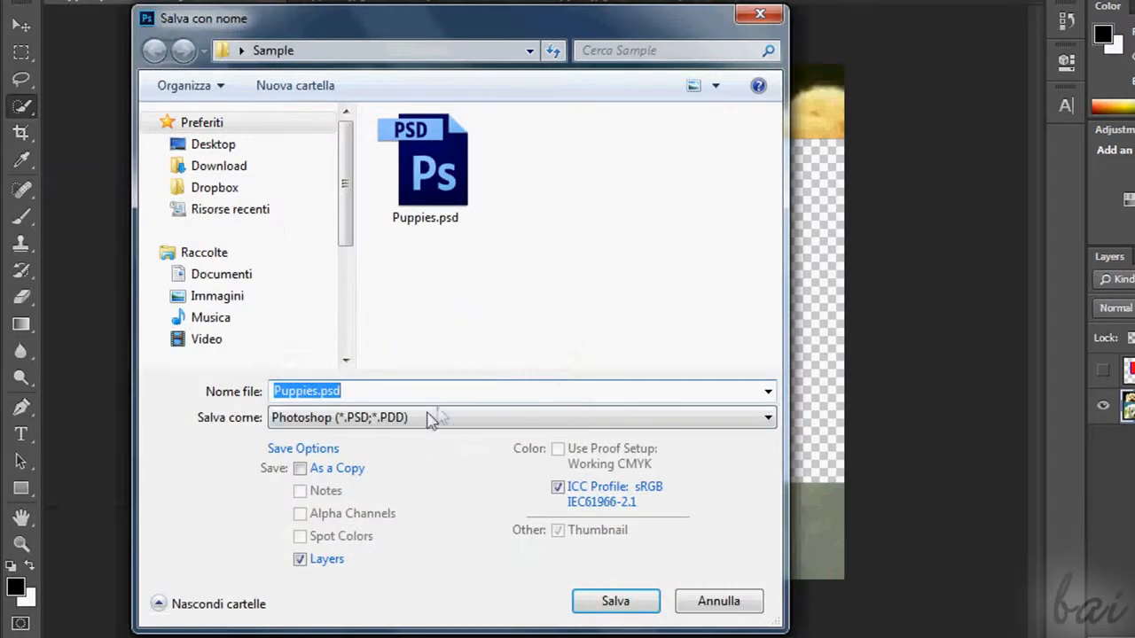
{"action": "left_click", "coordinate": [431, 419]}
{"action": "left_click", "coordinate": [341, 608]}
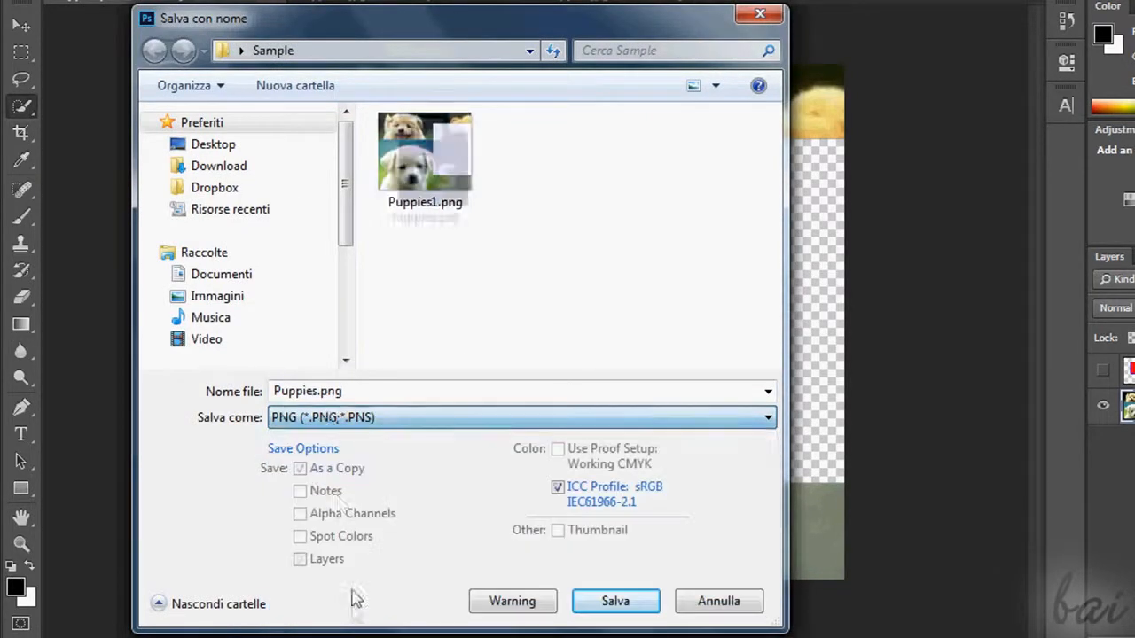
{"action": "left_click", "coordinate": [614, 602]}
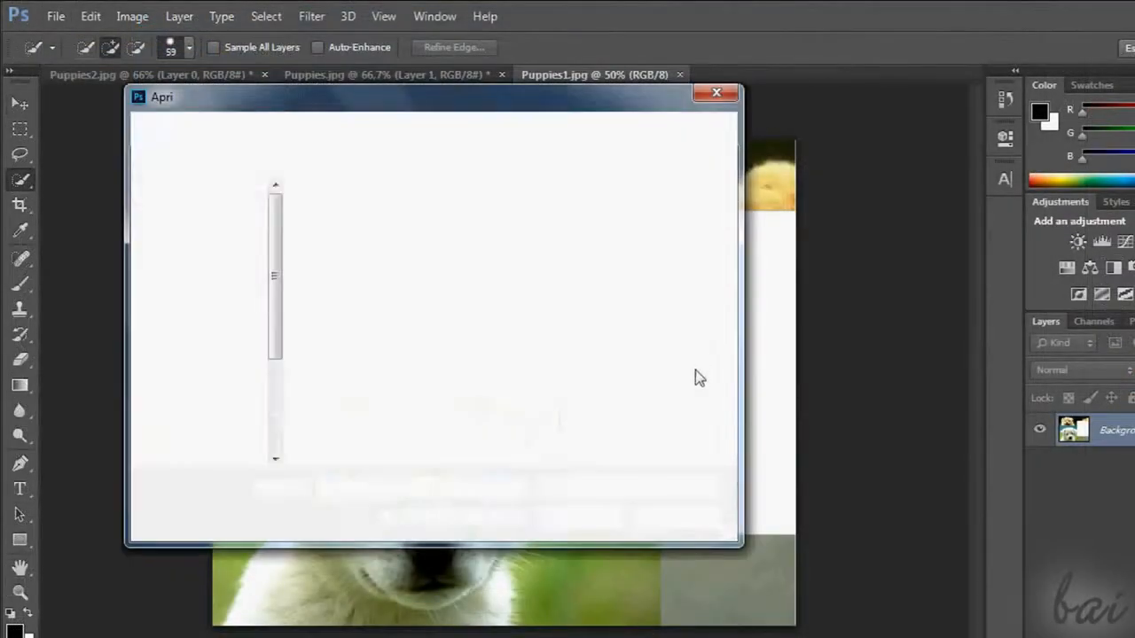
Compare how the empty area is rendered in Puppies1.jpg and Puppies1.png by switching between the two documents
{"action": "left_click", "coordinate": [677, 240]}
{"action": "left_click", "coordinate": [578, 515]}
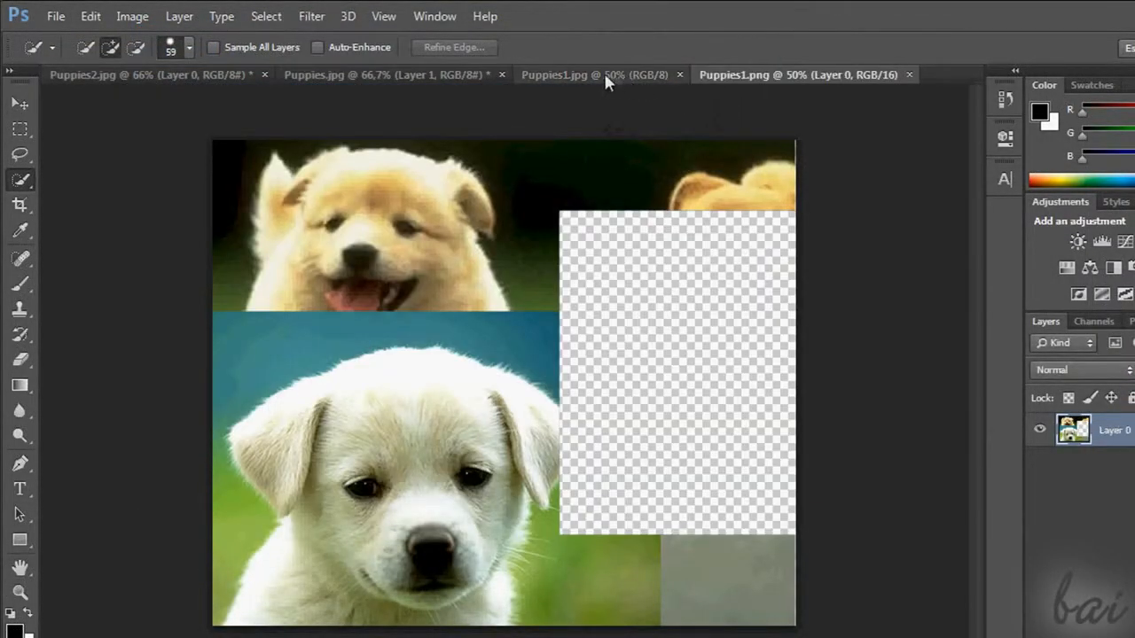
{"action": "left_click", "coordinate": [579, 73]}
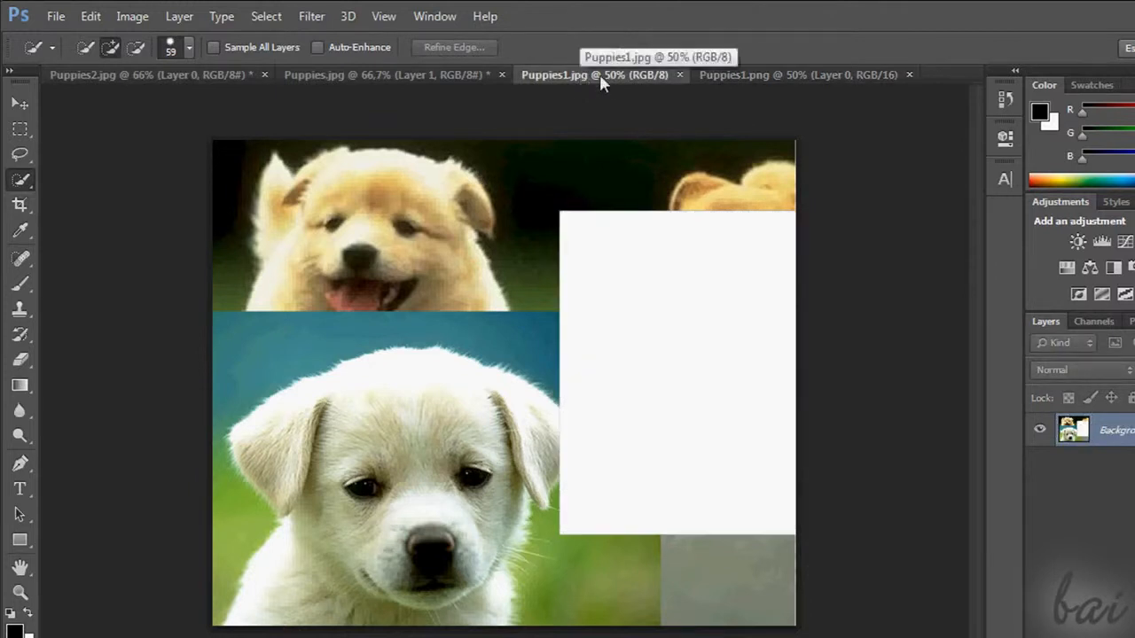
{"action": "left_click", "coordinate": [779, 77]}
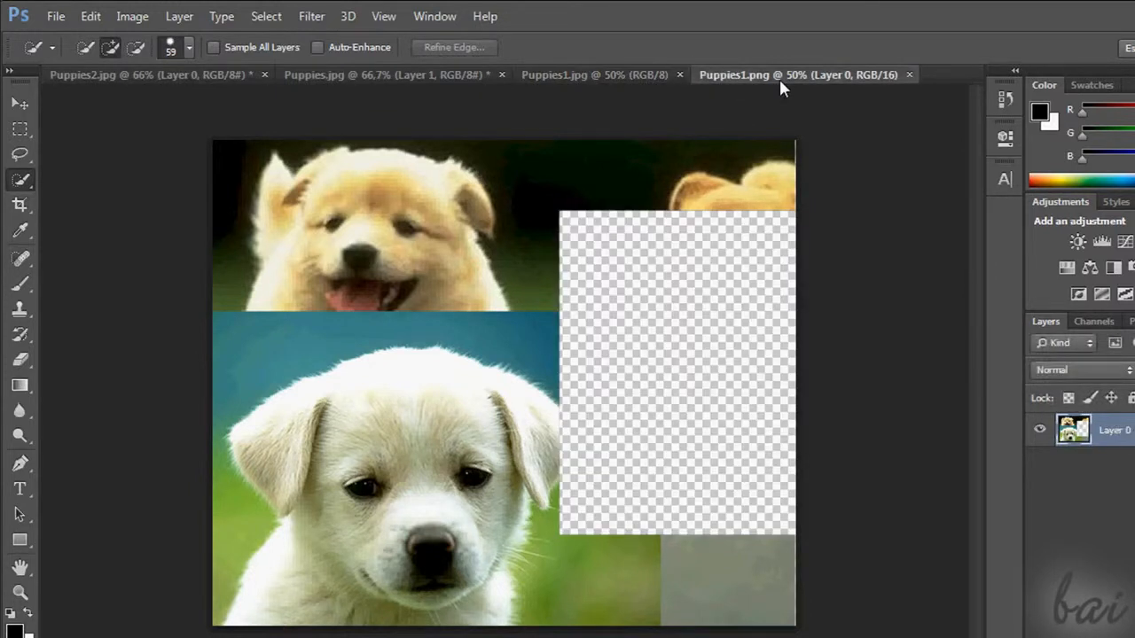
{"action": "left_click", "coordinate": [638, 76]}
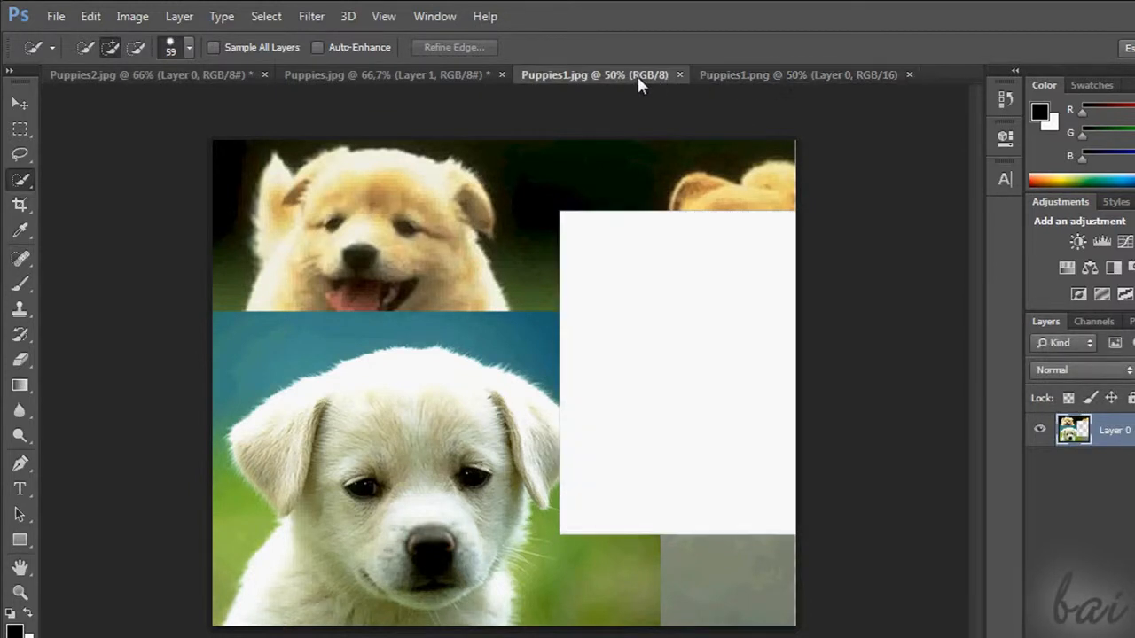
{"action": "left_click", "coordinate": [746, 78]}
Save the collage as the JPEG copy Puppies1.jpg with quality 12 (Maximum) and the Baseline ("Standard") format option
{"action": "key", "text": "ctrl+shift+s"}
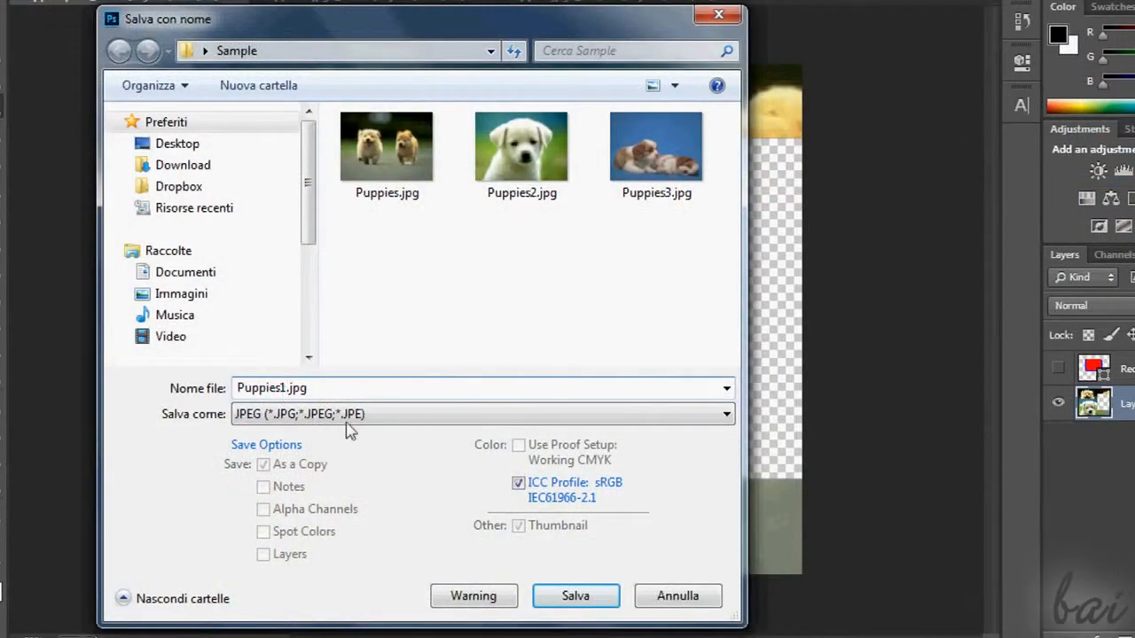
{"action": "left_click", "coordinate": [541, 594]}
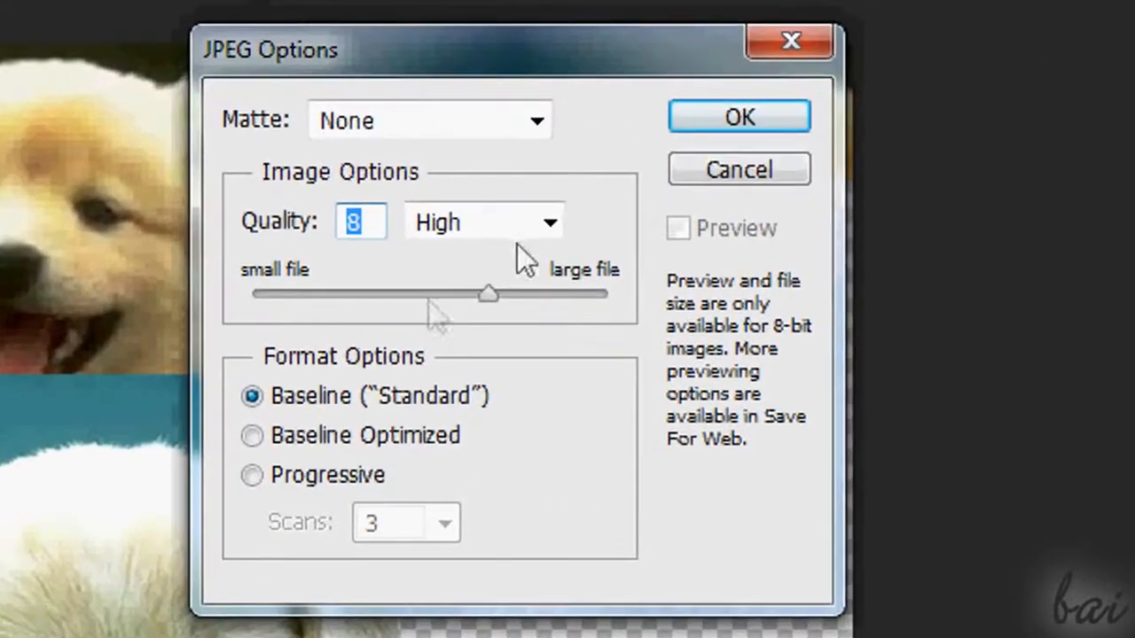
{"action": "left_click_drag", "start_coordinate": [487, 297], "coordinate": [411, 303]}
{"action": "left_click_drag", "start_coordinate": [508, 309], "coordinate": [587, 312]}
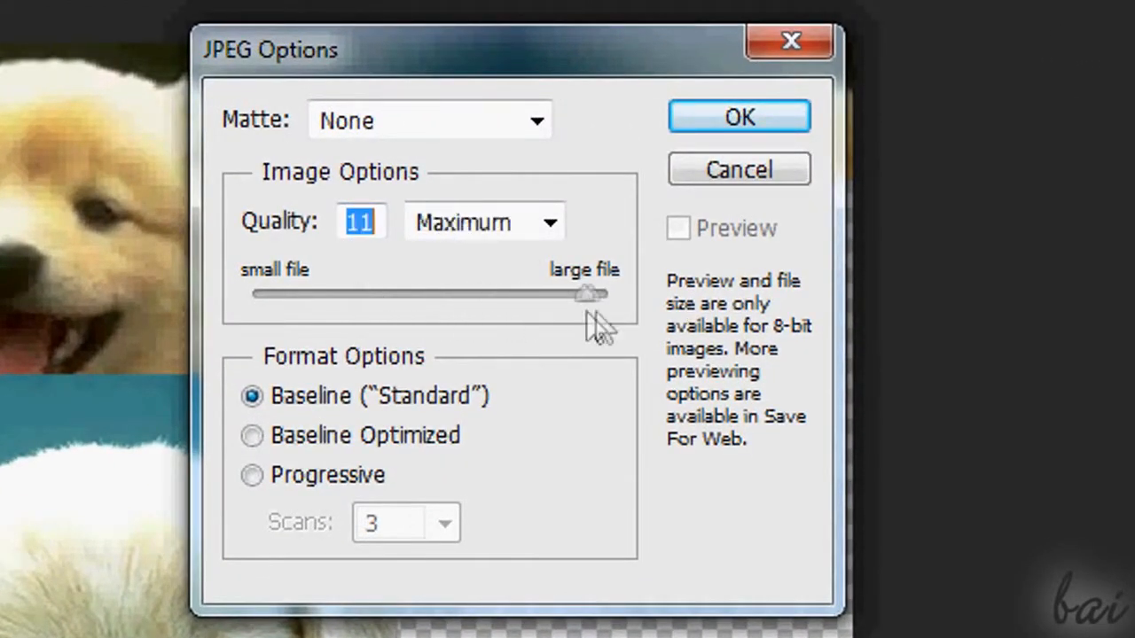
{"action": "left_click", "coordinate": [778, 121]}
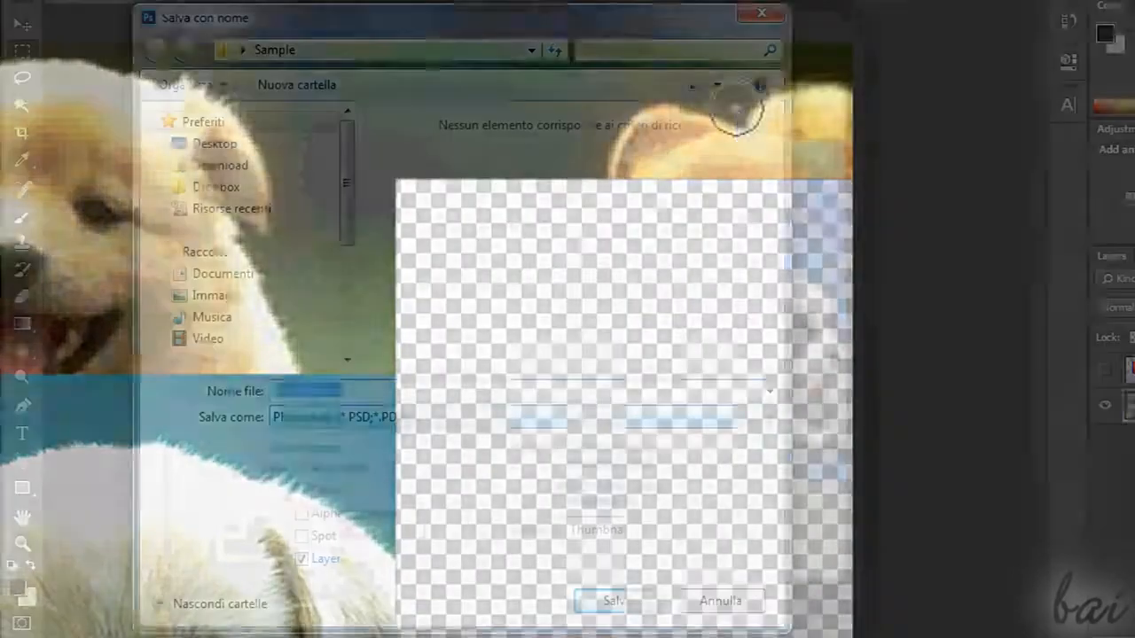
Save the collage as Puppies.psd in Photoshop format with Maximize Compatibility on, and show the file's details in its folder
{"action": "left_click", "coordinate": [412, 416]}
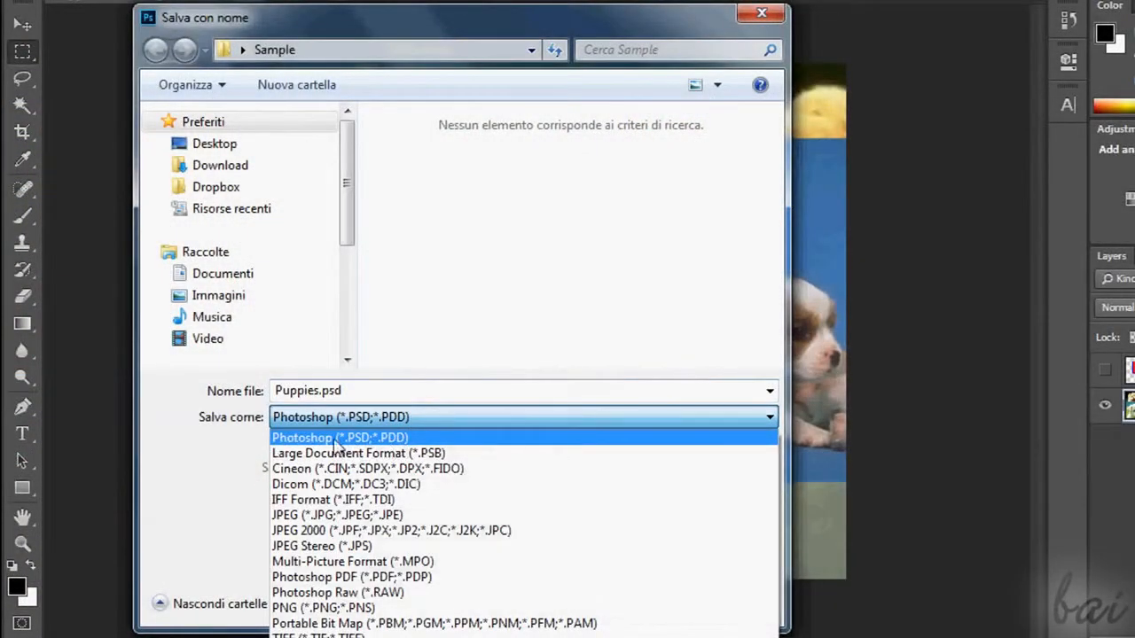
{"action": "left_click", "coordinate": [457, 435]}
{"action": "left_click", "coordinate": [621, 600]}
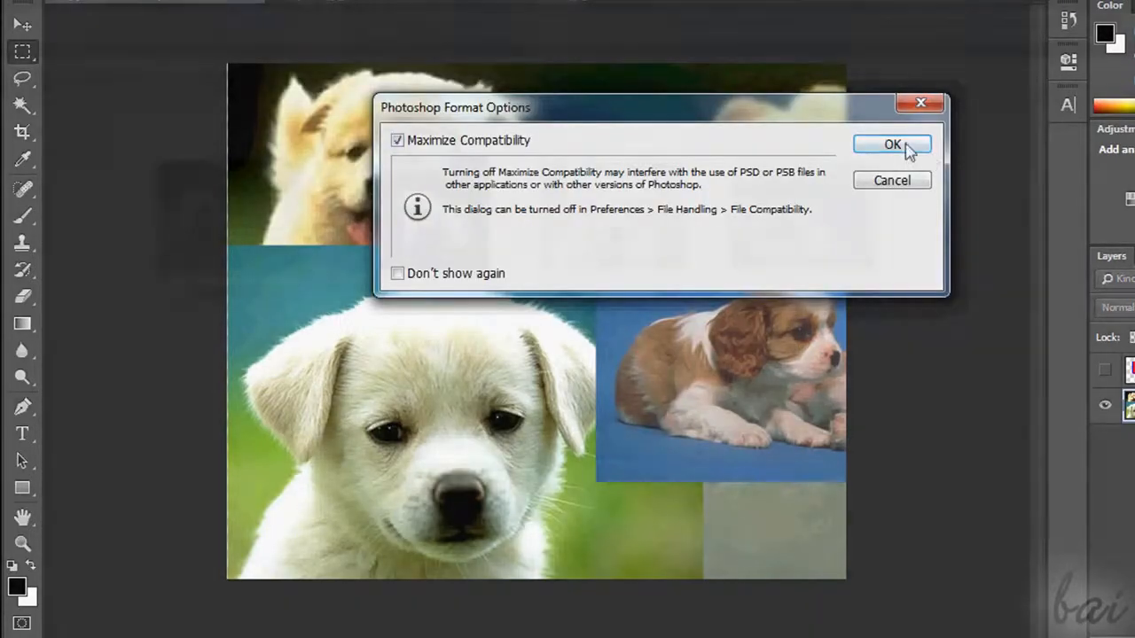
{"action": "left_click", "coordinate": [892, 144]}
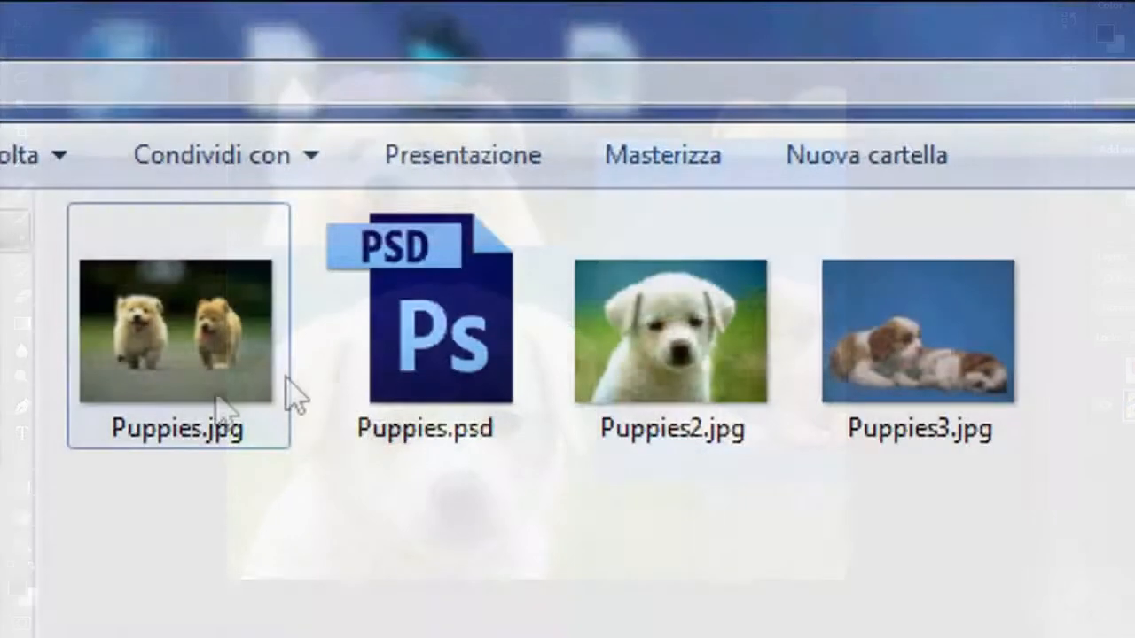
{"action": "left_click", "coordinate": [436, 370]}
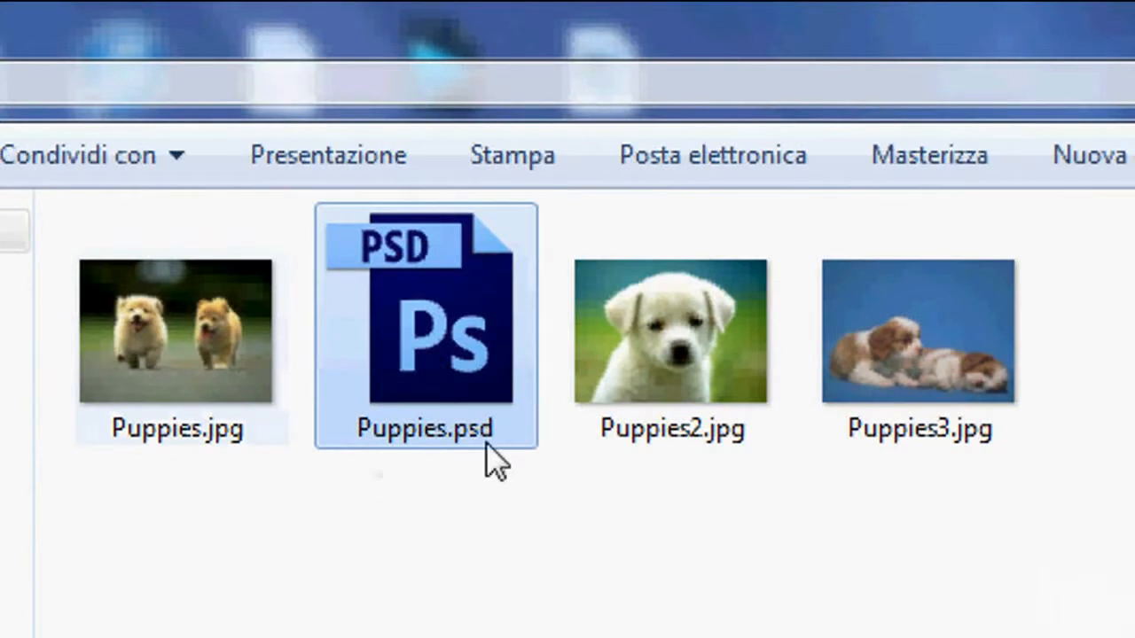
{"action": "mouse_move", "coordinate": [487, 445]}
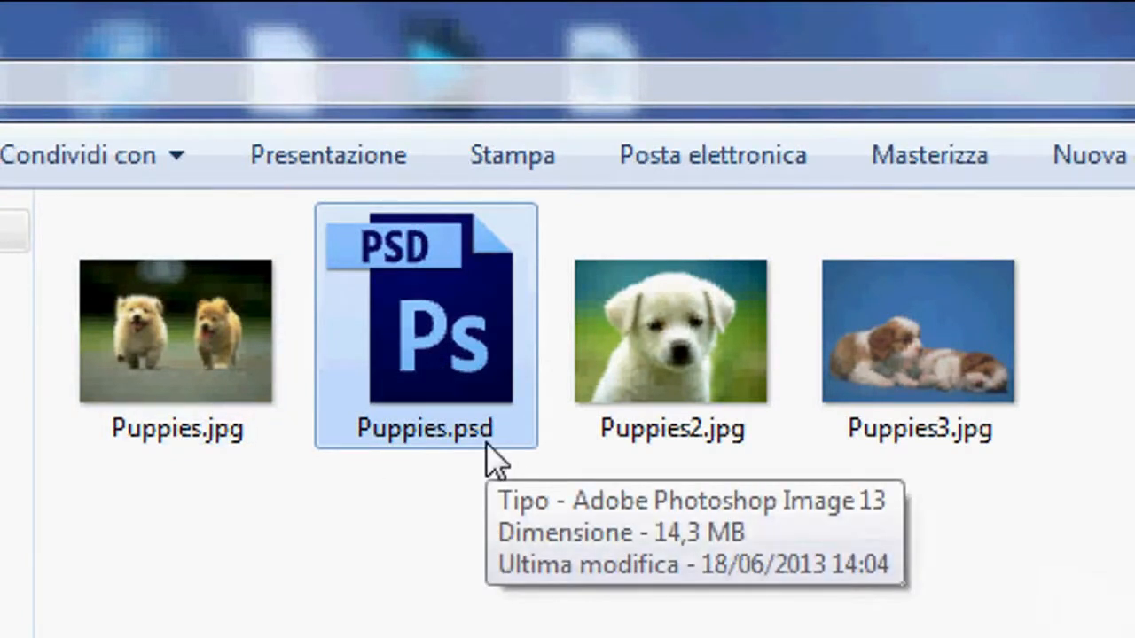